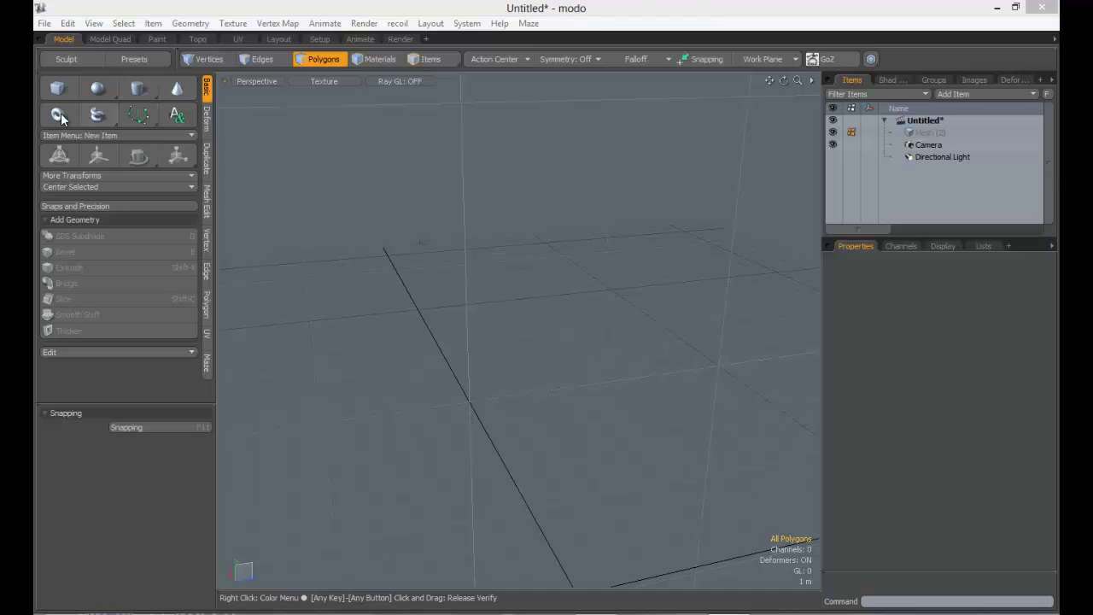
# Activate the Text tool, which shows default text 'teste de teste' in Chaparral Pro Light at 5 m
pyautogui.click(176, 114)
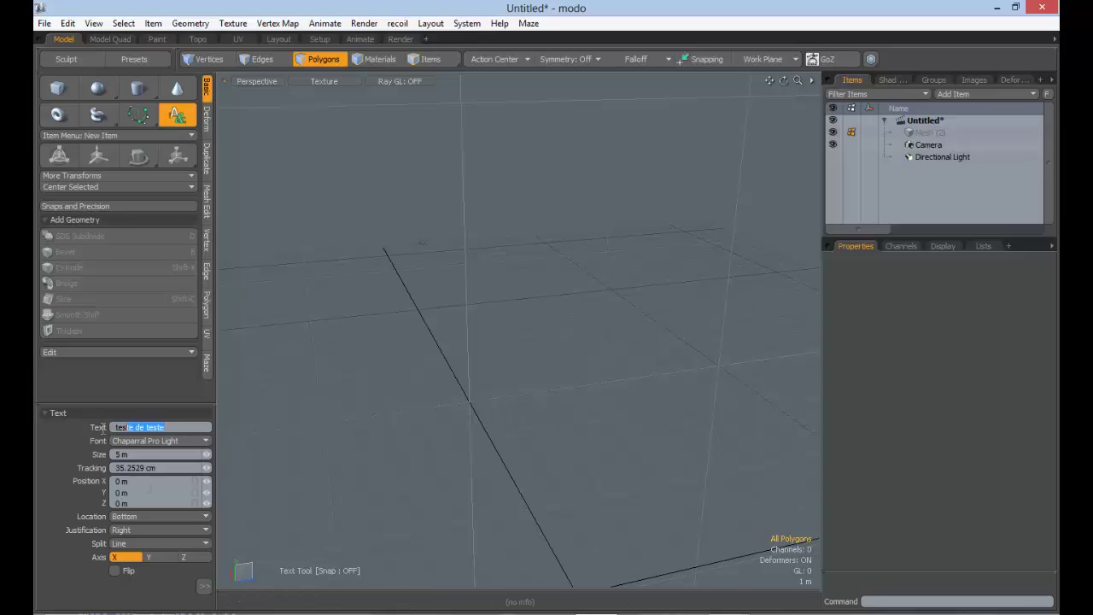
# Replace the default text with the person's full name and place the text mesh in the scene
pyautogui.moveTo(103, 427); pyautogui.dragTo(229, 439)
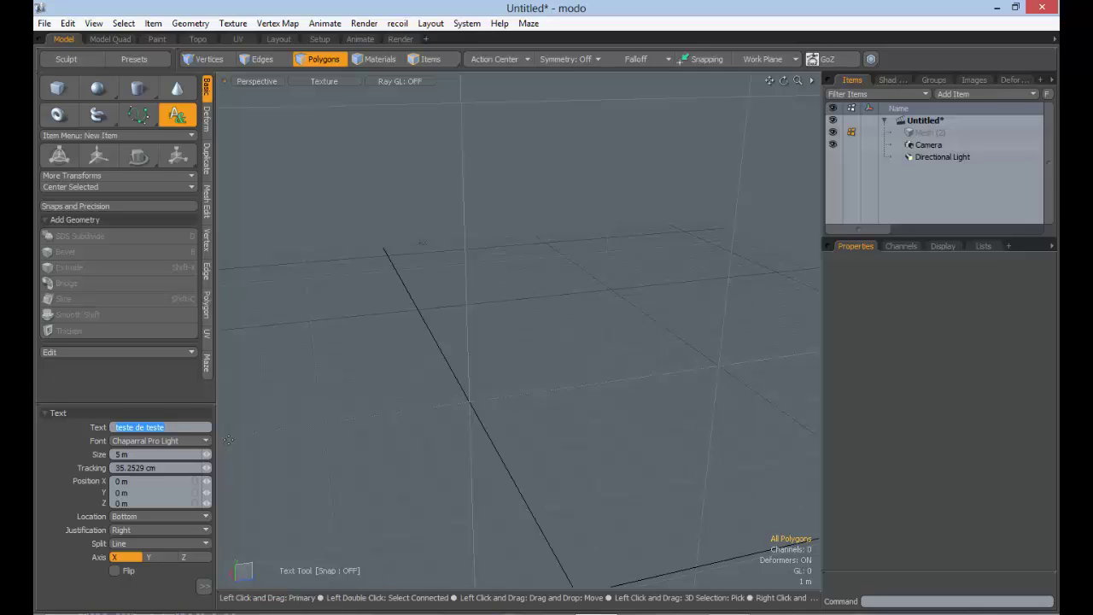
pyautogui.click(470, 342)
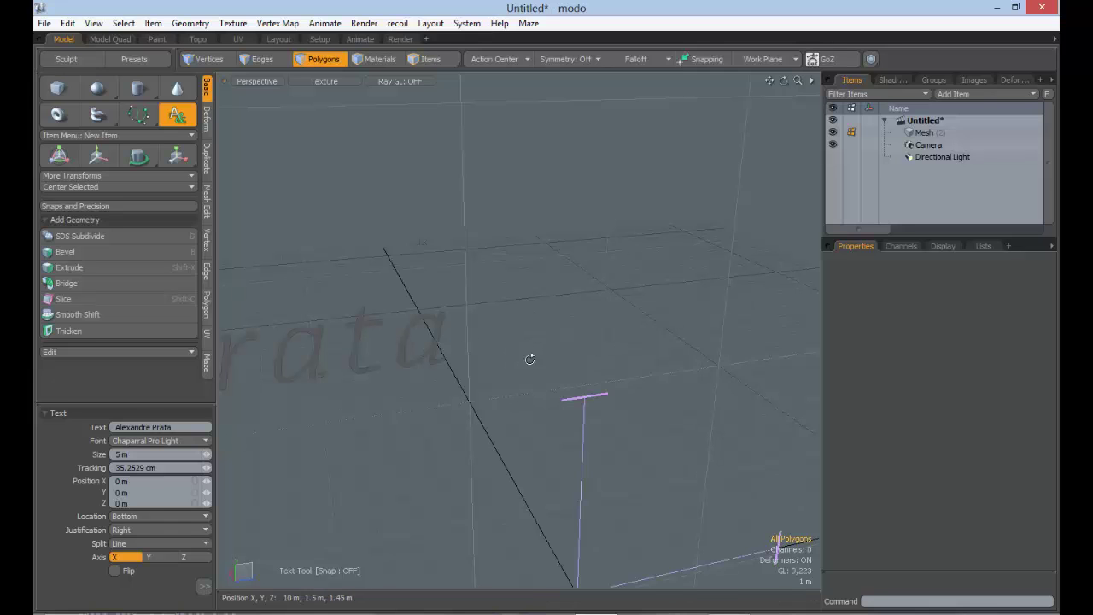
pyautogui.keyDown('alt'); pyautogui.moveTo(530, 359); pyautogui.dragTo(546, 398); pyautogui.keyUp('alt')
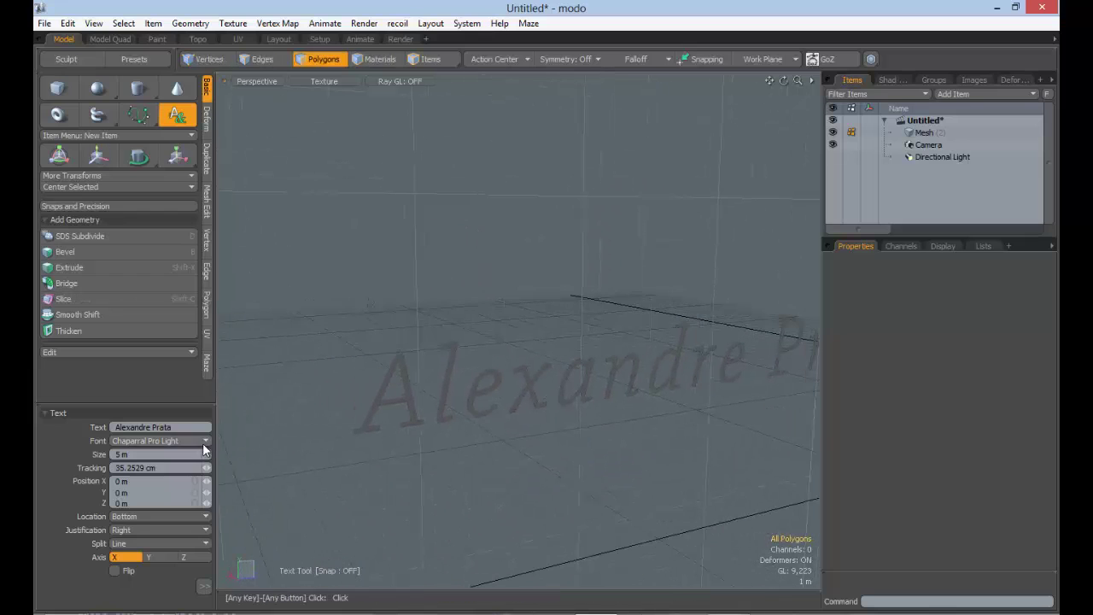
# Change the text font to Stencil, after briefly trying Lucida Sans
pyautogui.click(134, 441)
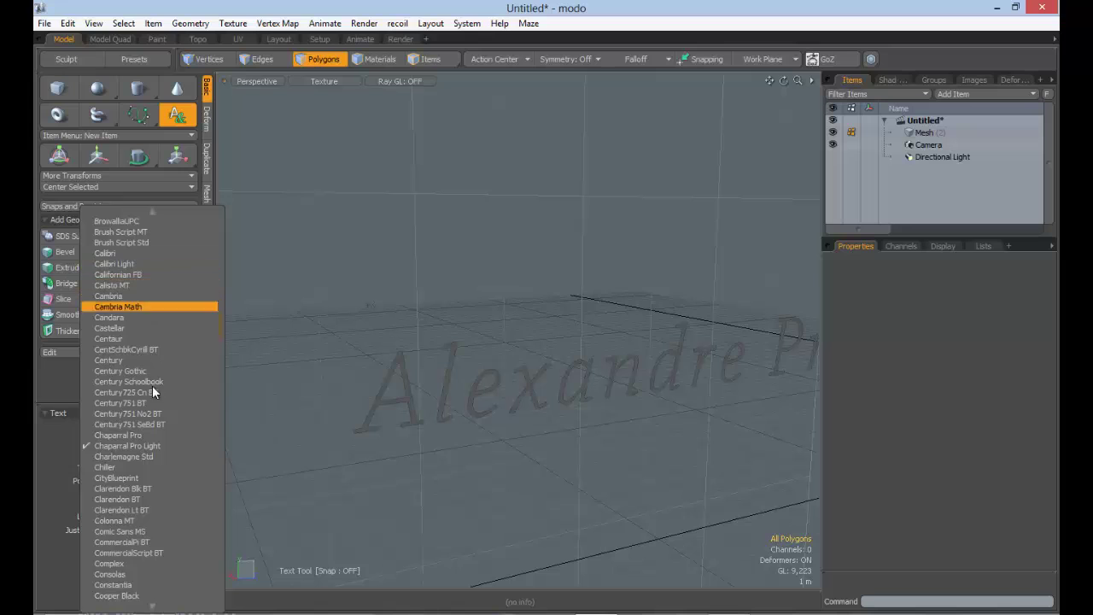
pyautogui.moveTo(158, 606)
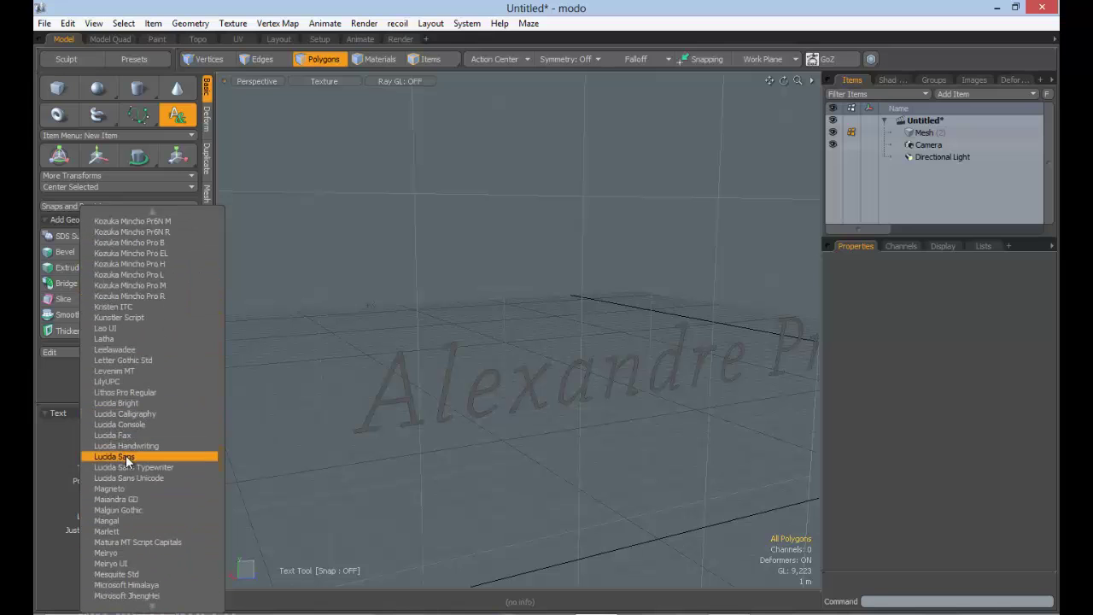
pyautogui.click(127, 458)
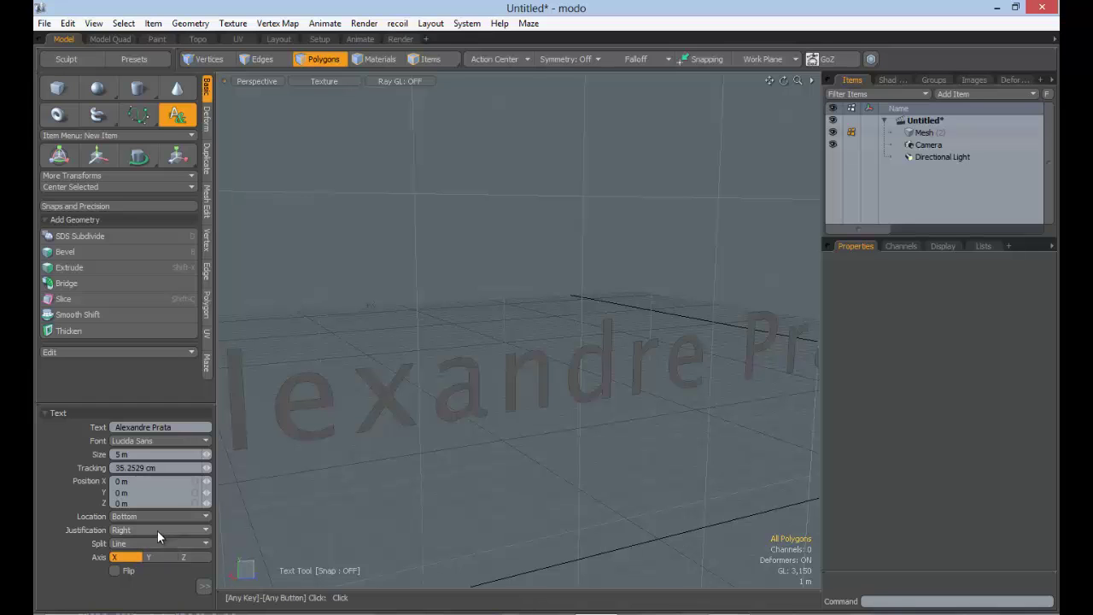
pyautogui.click(183, 440)
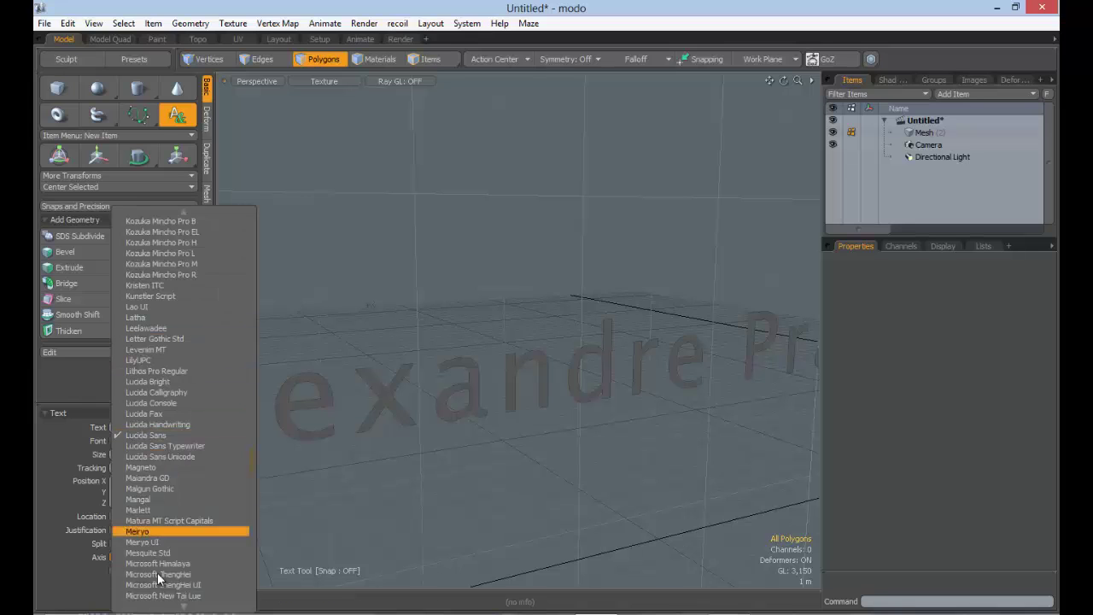
pyautogui.moveTo(184, 605)
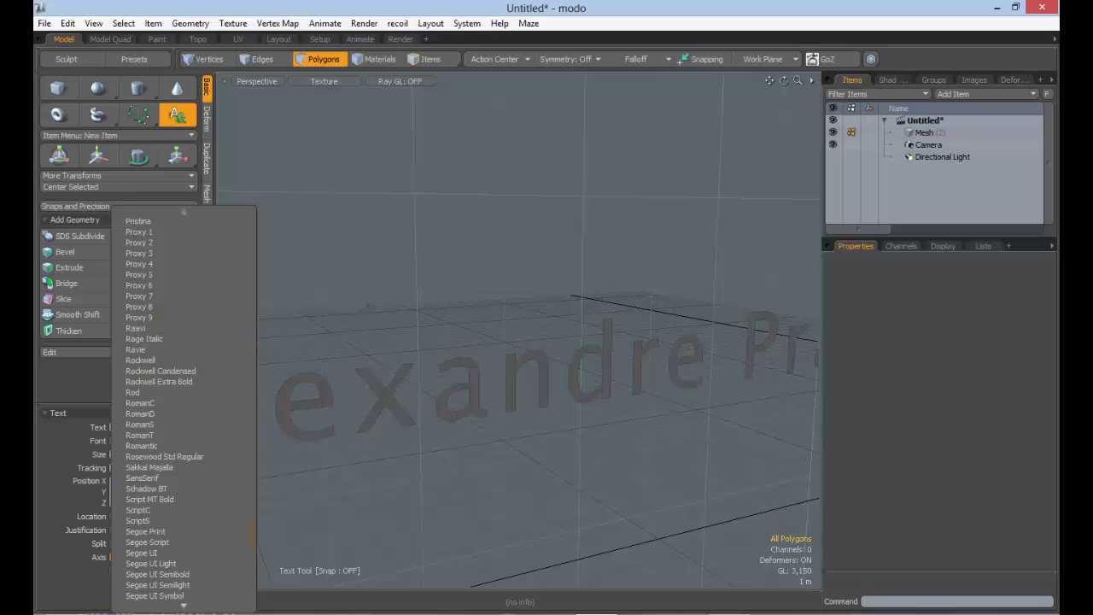
pyautogui.scroll(-10, 139, 590)
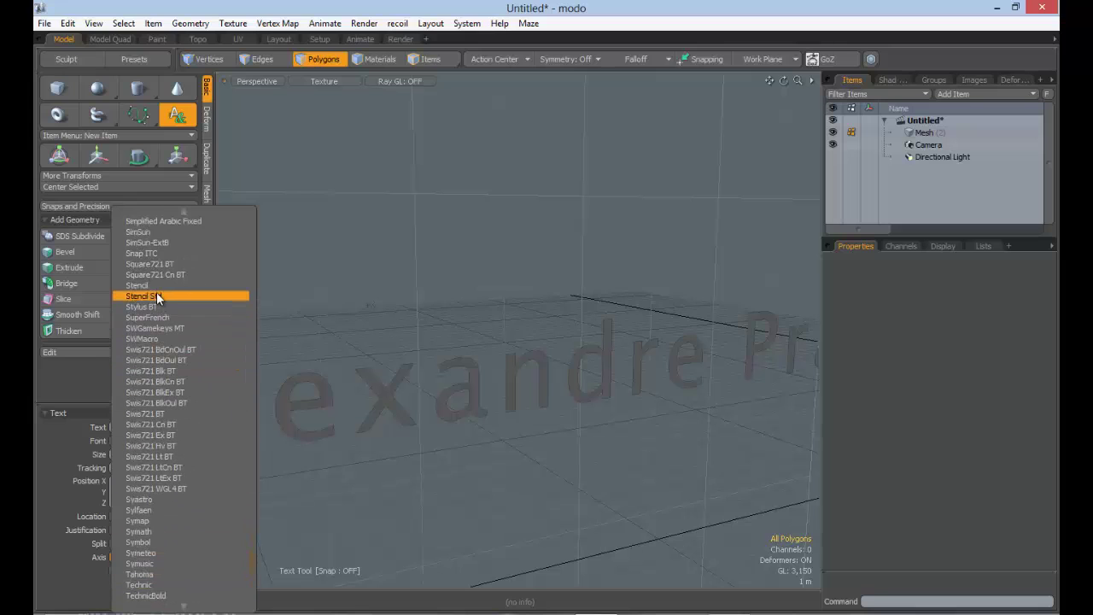
pyautogui.click(151, 285)
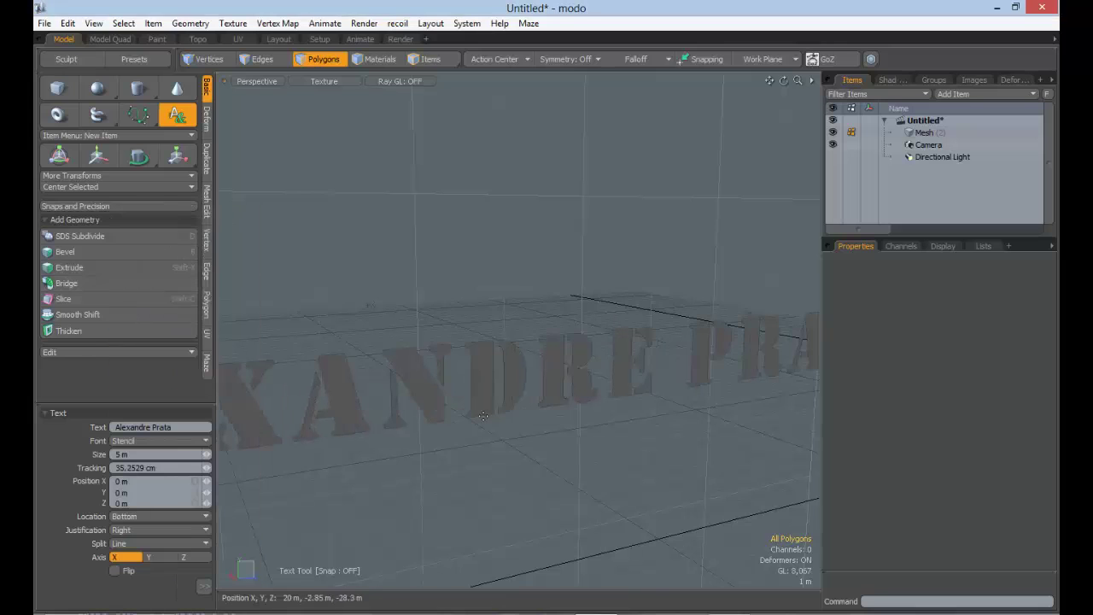
# Set the text size to 10 m, passing through 1 m first
pyautogui.keyDown('alt'); pyautogui.moveTo(516, 418); pyautogui.dragTo(530, 384); pyautogui.keyUp('alt')
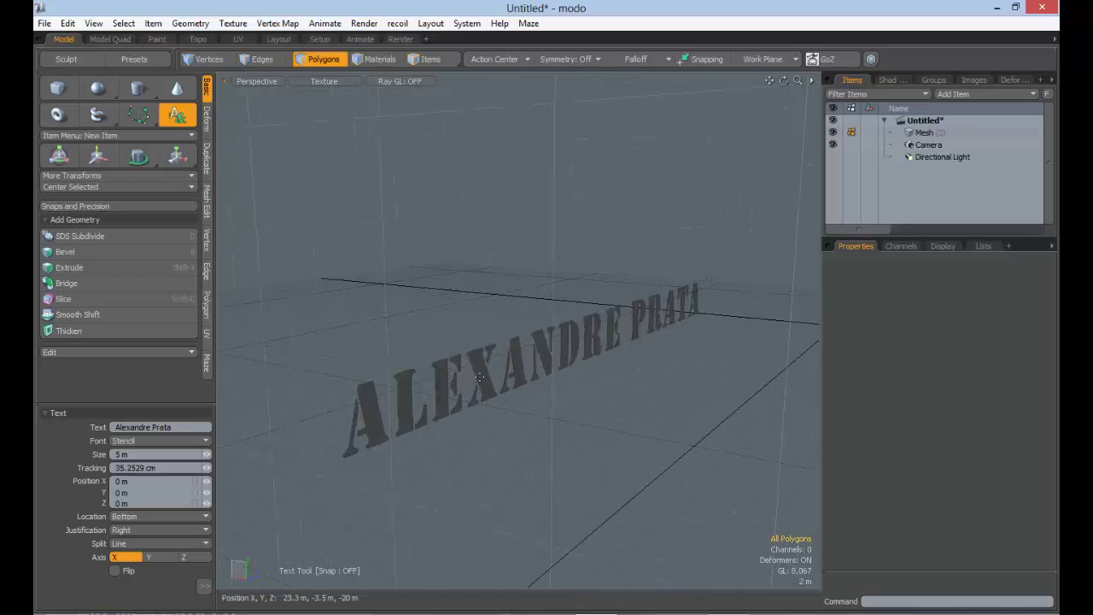
pyautogui.click(59, 452)
pyautogui.write('1')
pyautogui.press('Tab')
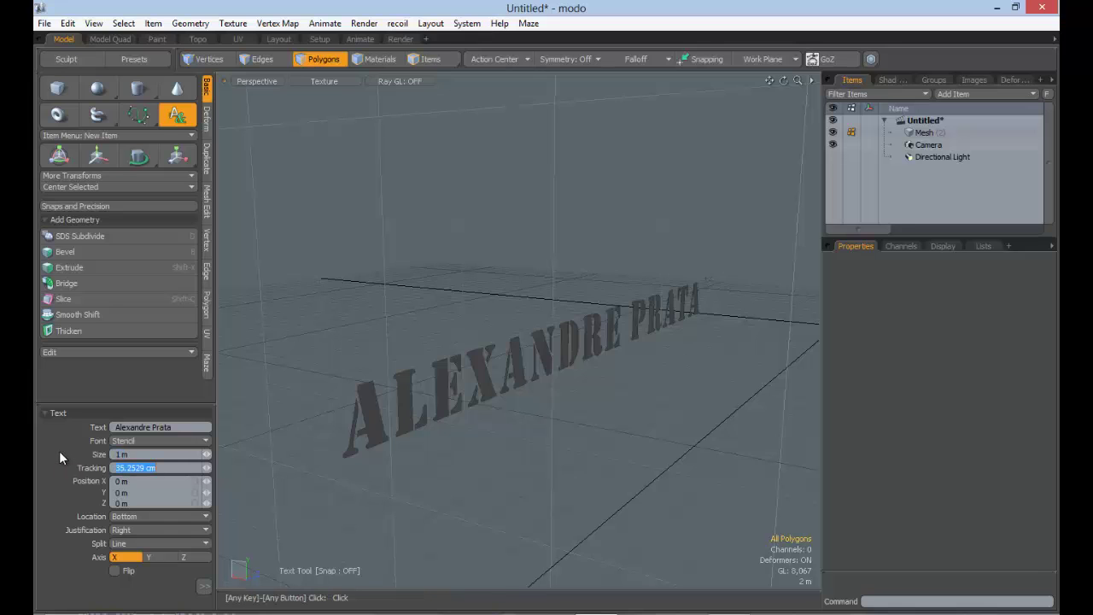
pyautogui.keyDown('ctrl'); pyautogui.keyDown('alt'); pyautogui.moveTo(528, 384); pyautogui.dragTo(537, 348); pyautogui.keyUp('alt'); pyautogui.keyUp('ctrl')
pyautogui.moveTo(133, 454); pyautogui.dragTo(88, 449)
pyautogui.write('1')
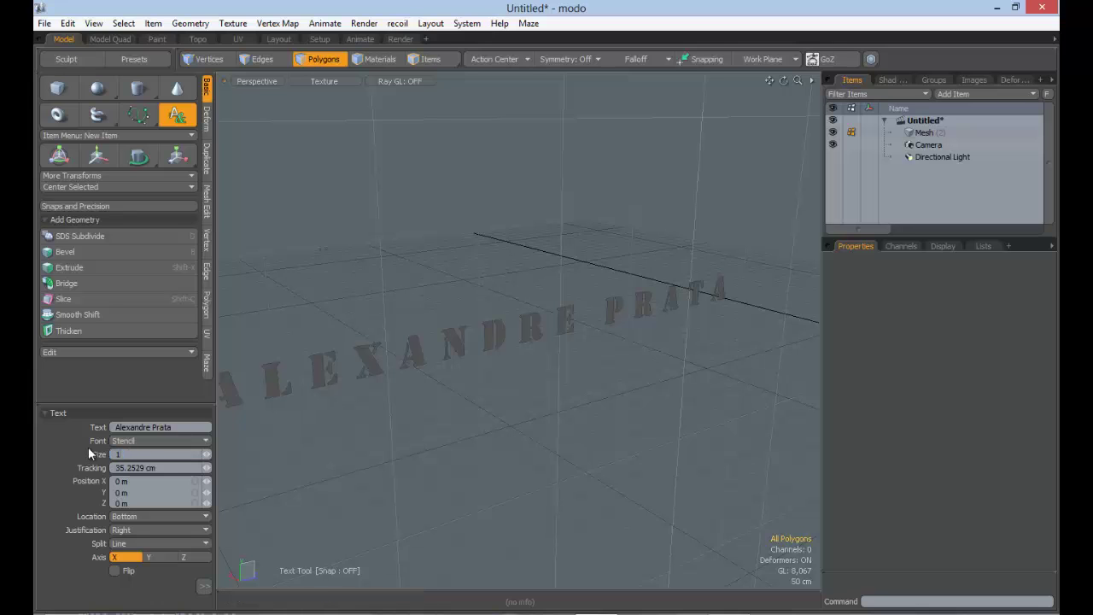
pyautogui.write('0')
pyautogui.press('Tab')
# Move the text off the origin to about X -2.8 m, Y -4.8 m
pyautogui.moveTo(542, 370)
pyautogui.keyDown('ctrl'); pyautogui.keyDown('alt'); pyautogui.mouseDown()
pyautogui.moveTo(476, 385)
pyautogui.moveTo(590, 369)
pyautogui.moveTo(483, 381)
pyautogui.moveTo(523, 367)
pyautogui.mouseUp(); pyautogui.keyUp('alt'); pyautogui.keyUp('ctrl')
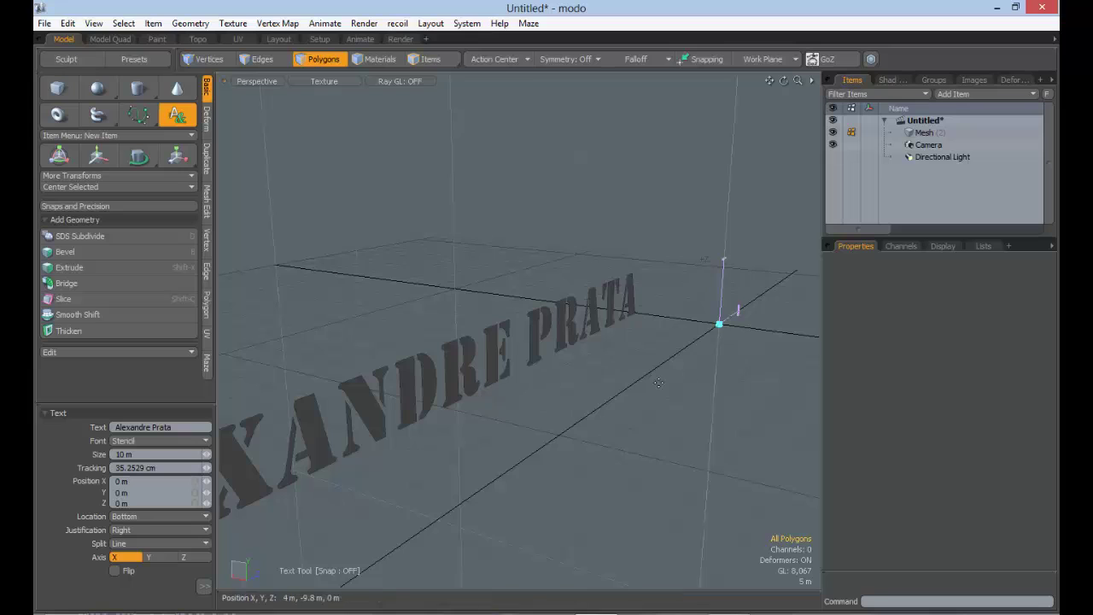
pyautogui.keyDown('ctrl'); pyautogui.keyDown('alt'); pyautogui.moveTo(659, 383); pyautogui.dragTo(608, 378); pyautogui.keyUp('alt'); pyautogui.keyUp('ctrl')
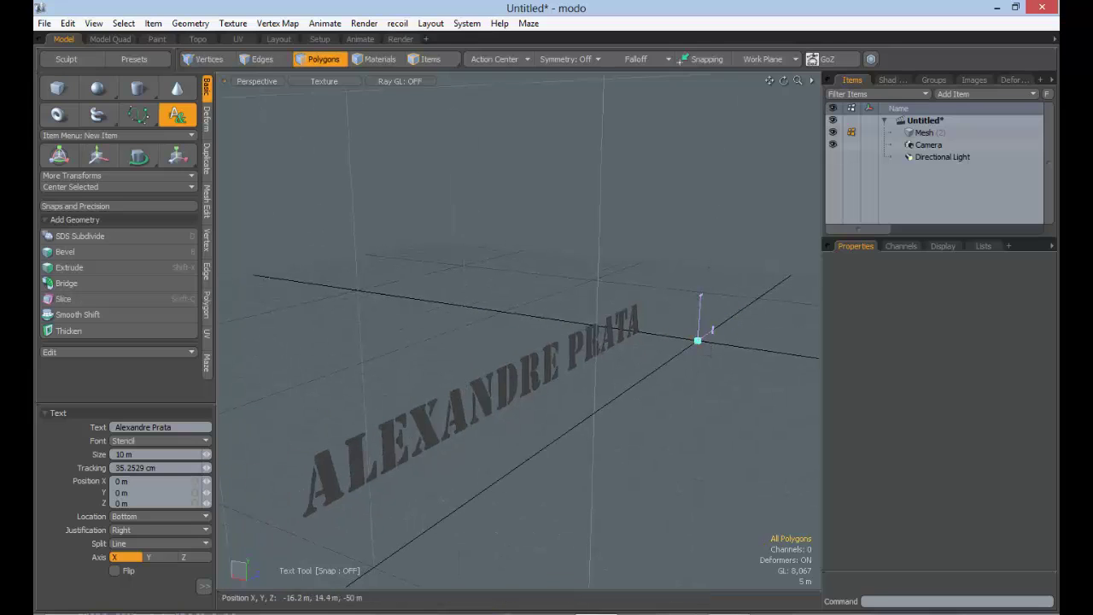
pyautogui.moveTo(698, 340); pyautogui.dragTo(586, 373)
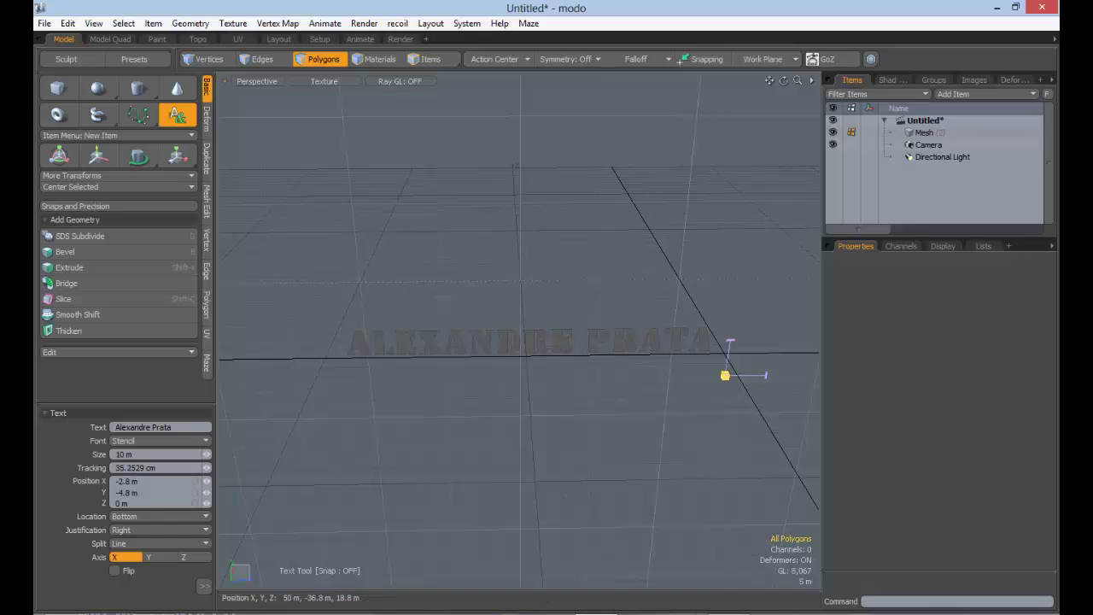
# Reposition the text to Y 1.6 m, Z -11.6 m
pyautogui.moveTo(725, 375); pyautogui.dragTo(681, 402)
pyautogui.keyDown('alt'); pyautogui.moveTo(549, 400); pyautogui.dragTo(675, 399); pyautogui.keyUp('alt')
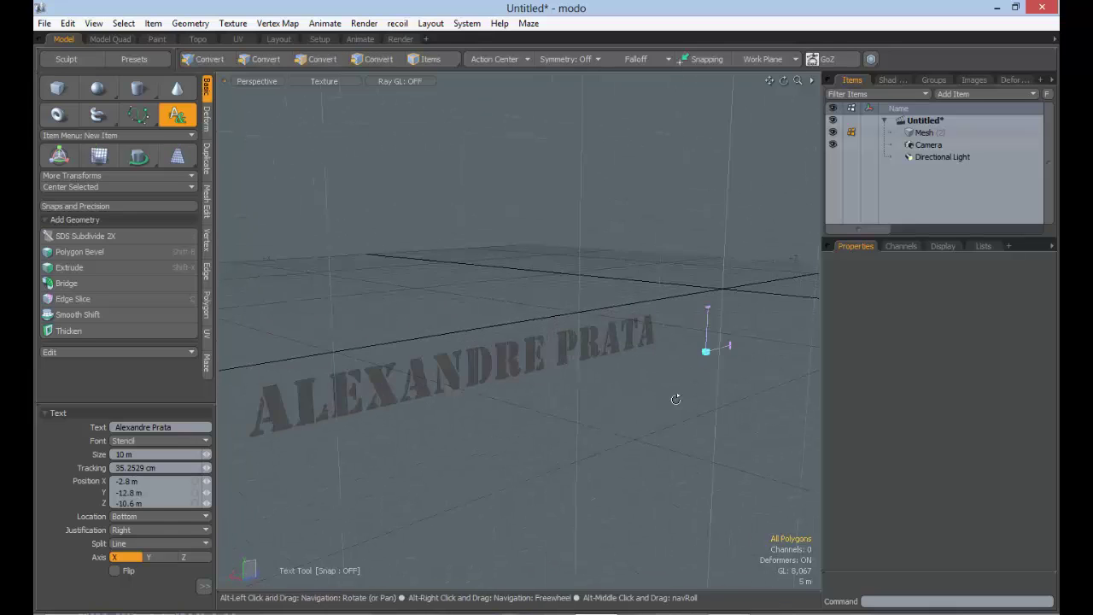
pyautogui.moveTo(706, 351); pyautogui.dragTo(700, 284)
# Enlarge the text to 31.6765 m and frame it in the view
pyautogui.keyDown('alt'); pyautogui.moveTo(664, 339); pyautogui.dragTo(814, 303); pyautogui.keyUp('alt')
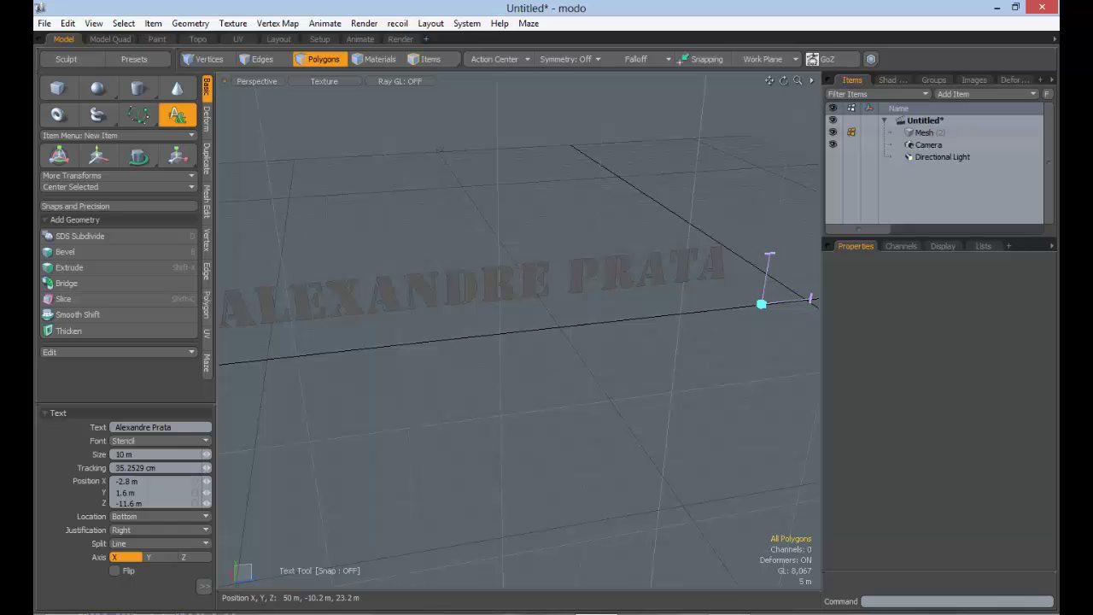
pyautogui.moveTo(768, 254); pyautogui.dragTo(789, 130)
pyautogui.keyDown('ctrl'); pyautogui.keyDown('alt'); pyautogui.moveTo(759, 245); pyautogui.dragTo(687, 262); pyautogui.keyUp('alt'); pyautogui.keyUp('ctrl')
pyautogui.keyDown('alt'); pyautogui.keyDown('shift'); pyautogui.moveTo(599, 324); pyautogui.dragTo(571, 338); pyautogui.keyUp('shift'); pyautogui.keyUp('alt')
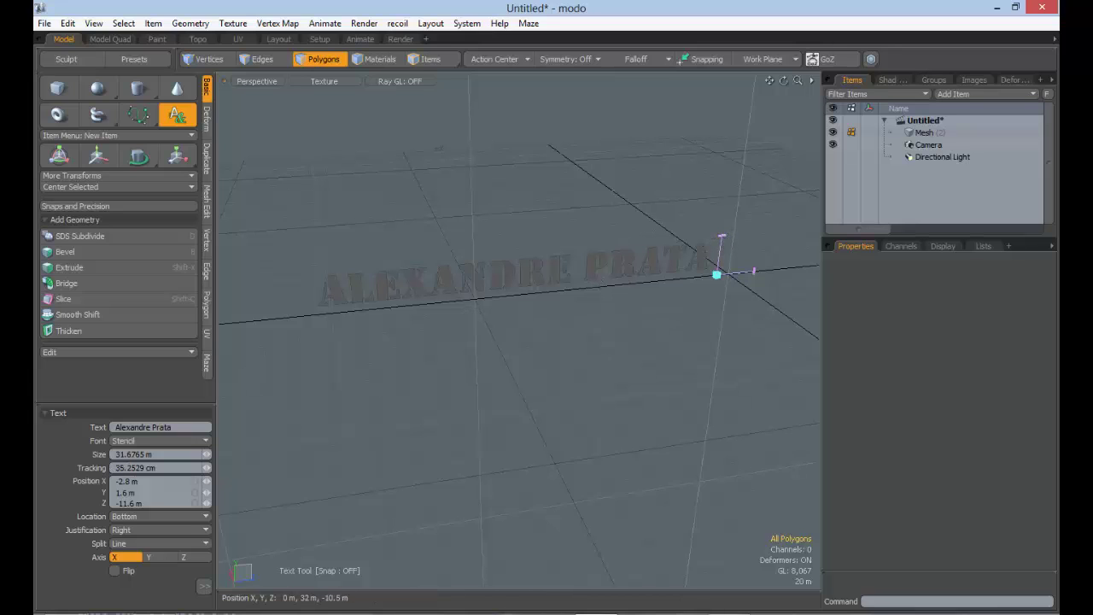
# Shrink the text to 27.4918 m and set letter tracking to 1 m
pyautogui.moveTo(754, 271); pyautogui.dragTo(752, 275)
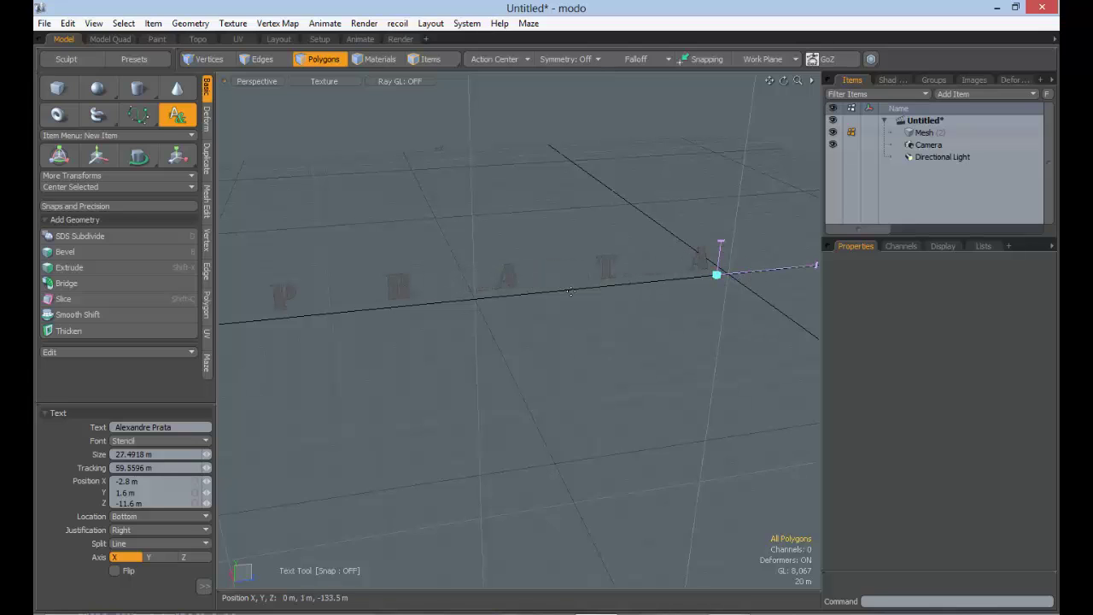
pyautogui.scroll(-4, 570, 292)
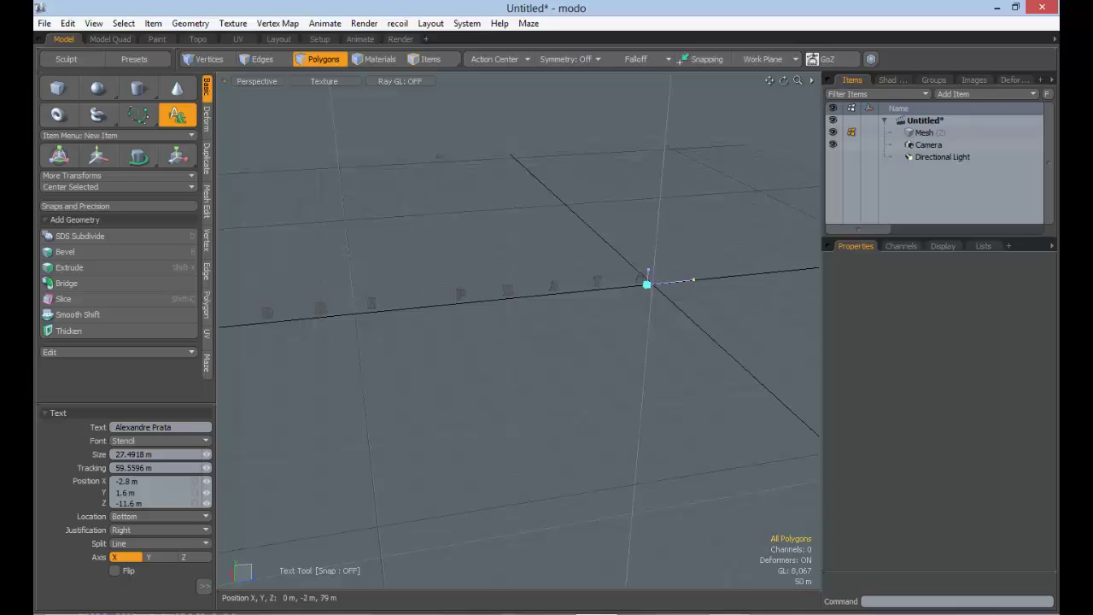
pyautogui.moveTo(694, 279); pyautogui.dragTo(817, 268)
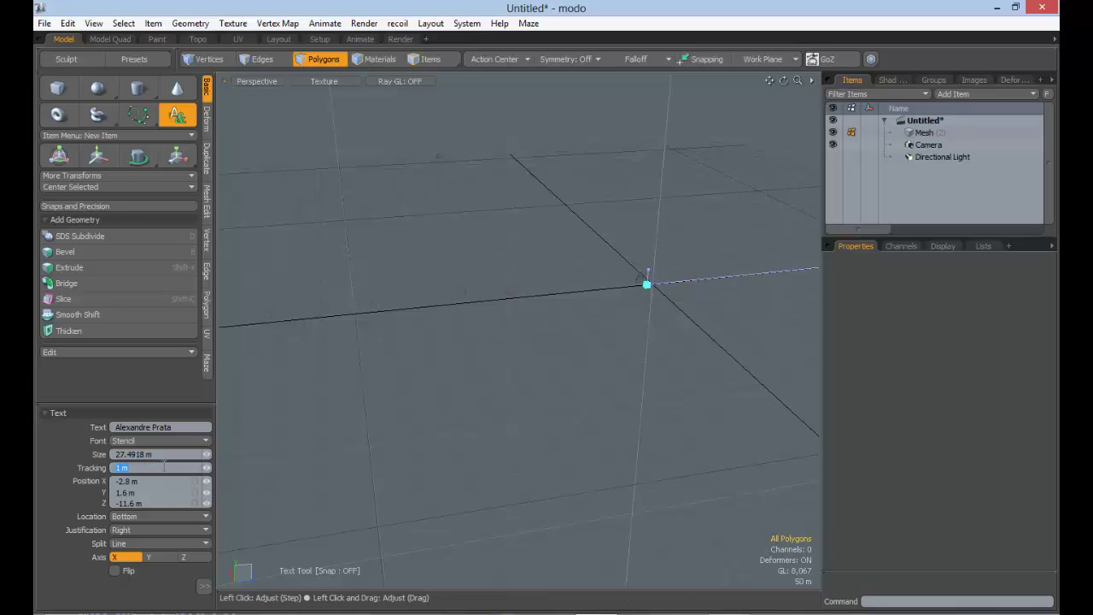
pyautogui.press('Return')
pyautogui.scroll(5, 515, 281)
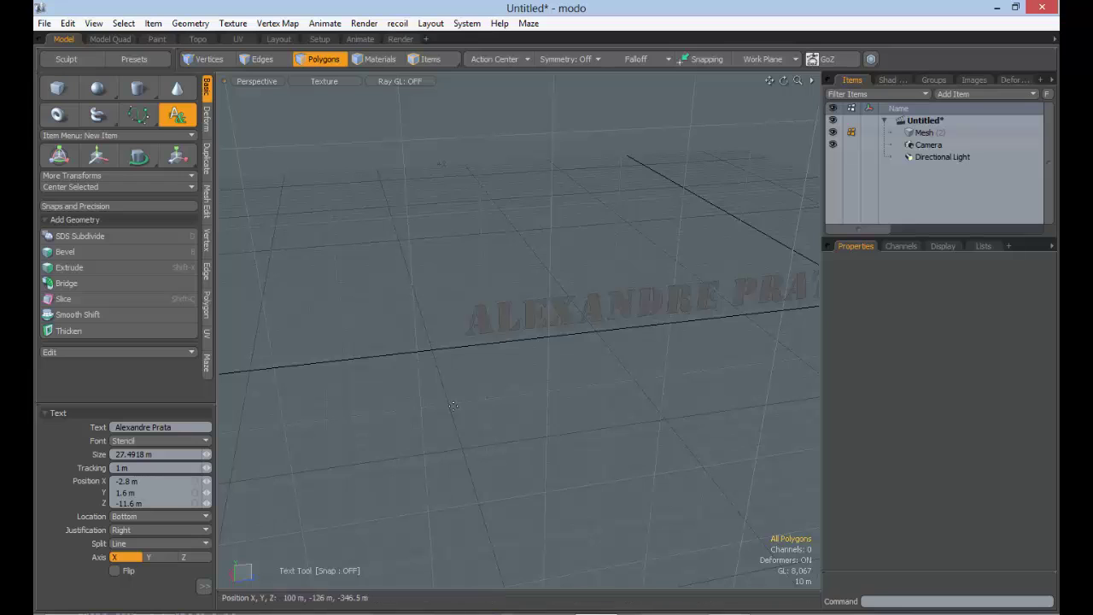
pyautogui.moveTo(552, 396)
pyautogui.keyDown('alt'); pyautogui.mouseDown()
pyautogui.moveTo(597, 404)
pyautogui.moveTo(547, 411)
pyautogui.mouseUp(); pyautogui.keyUp('alt')
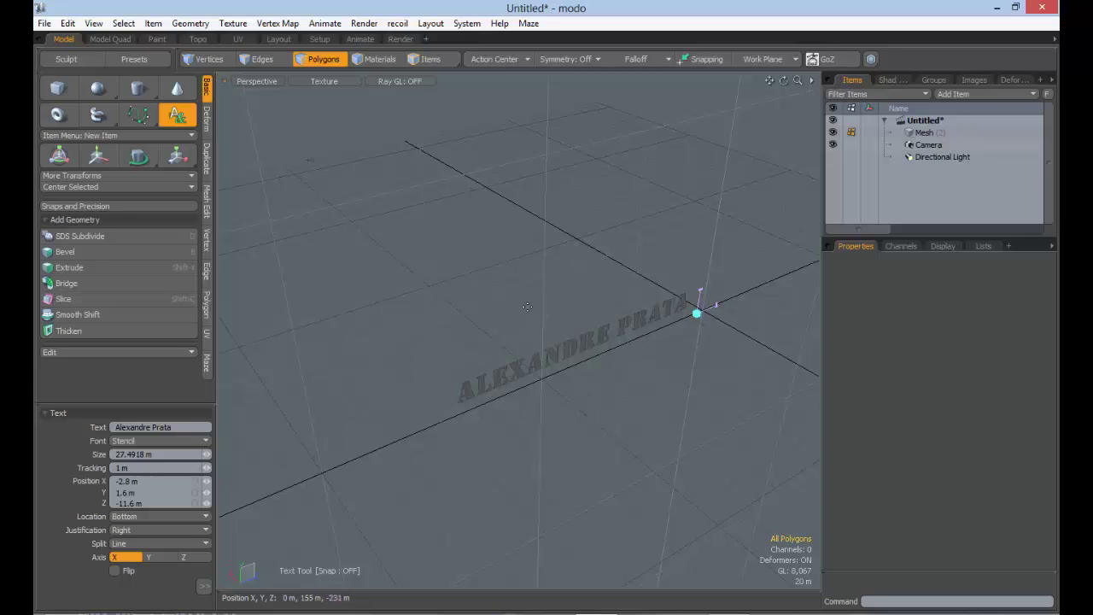
# Reset the text position to 0 m on X, Y and Z
pyautogui.moveTo(143, 482); pyautogui.dragTo(74, 481)
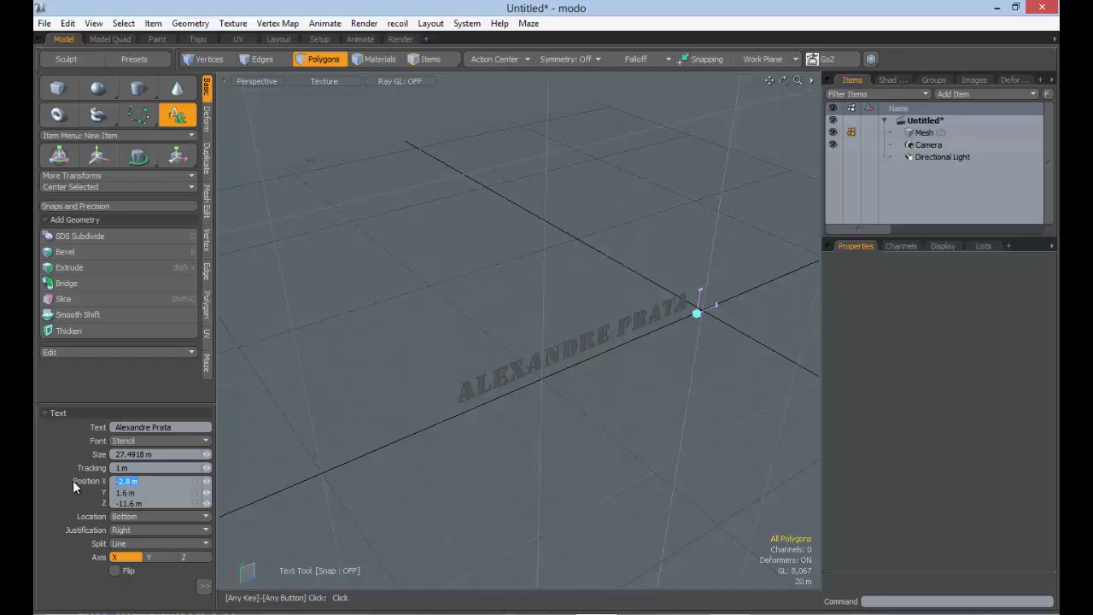
pyautogui.write('0')
pyautogui.press('Return')
pyautogui.press('Tab')
pyautogui.write('0')
pyautogui.press('Tab')
pyautogui.write('0')
pyautogui.press('Return')
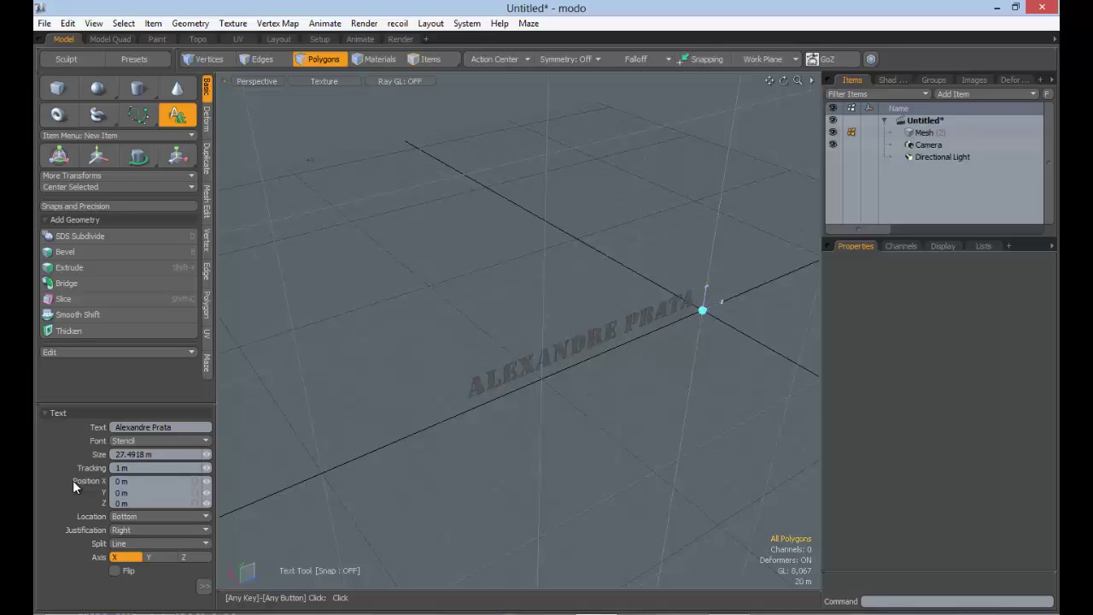
# Orbit and zoom the Perspective view until the stencil text is seen close up
pyautogui.keyDown('alt'); pyautogui.moveTo(549, 315); pyautogui.dragTo(616, 338); pyautogui.keyUp('alt')
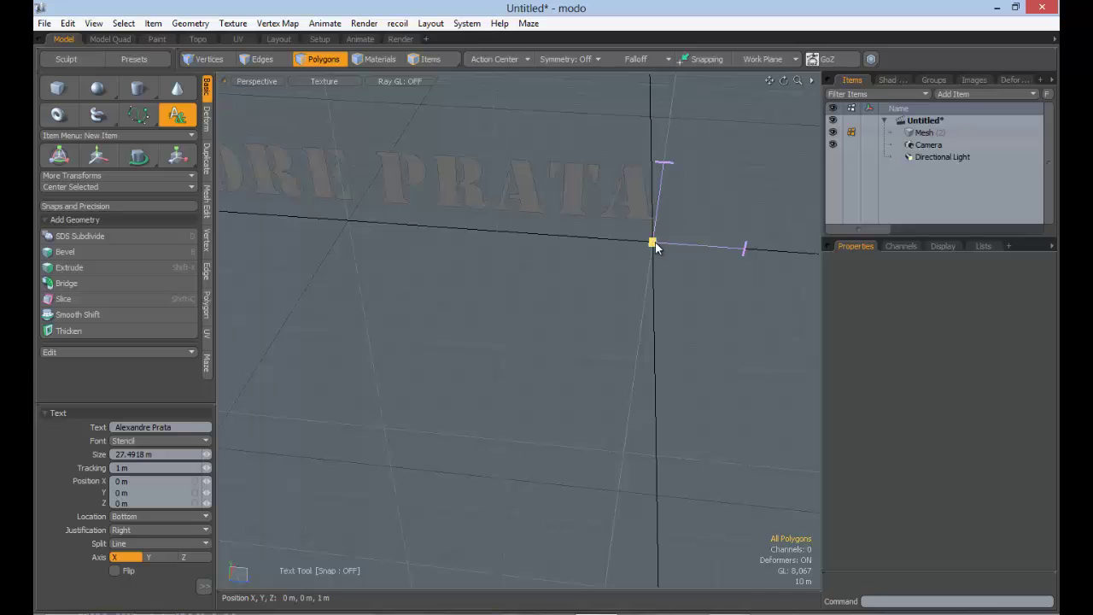
pyautogui.keyDown('ctrl'); pyautogui.keyDown('alt'); pyautogui.moveTo(653, 246); pyautogui.dragTo(431, 234); pyautogui.keyUp('alt'); pyautogui.keyUp('ctrl')
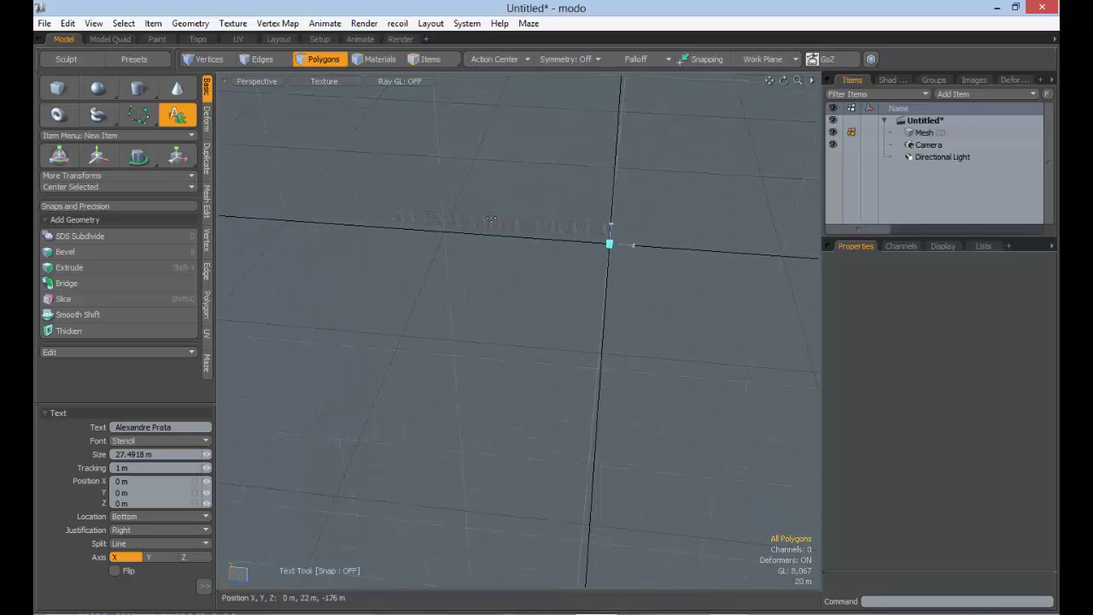
pyautogui.keyDown('alt'); pyautogui.moveTo(635, 271); pyautogui.dragTo(632, 315); pyautogui.keyUp('alt')
pyautogui.keyDown('ctrl'); pyautogui.keyDown('alt'); pyautogui.moveTo(632, 314); pyautogui.dragTo(593, 303); pyautogui.keyUp('alt'); pyautogui.keyUp('ctrl')
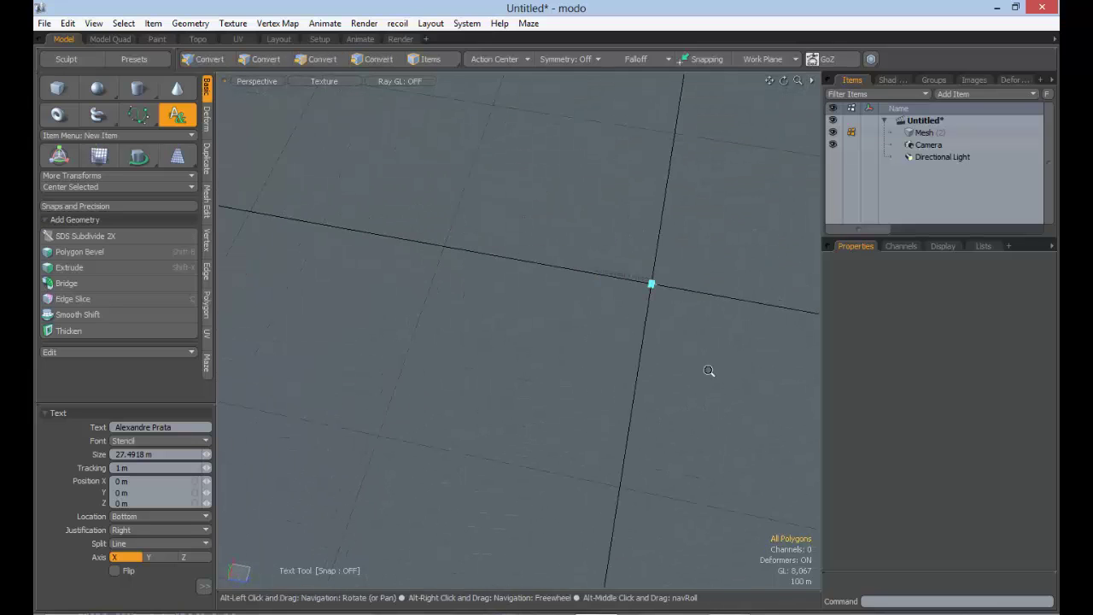
pyautogui.keyDown('alt'); pyautogui.keyDown('shift'); pyautogui.moveTo(709, 373); pyautogui.dragTo(426, 224); pyautogui.keyUp('shift'); pyautogui.keyUp('alt')
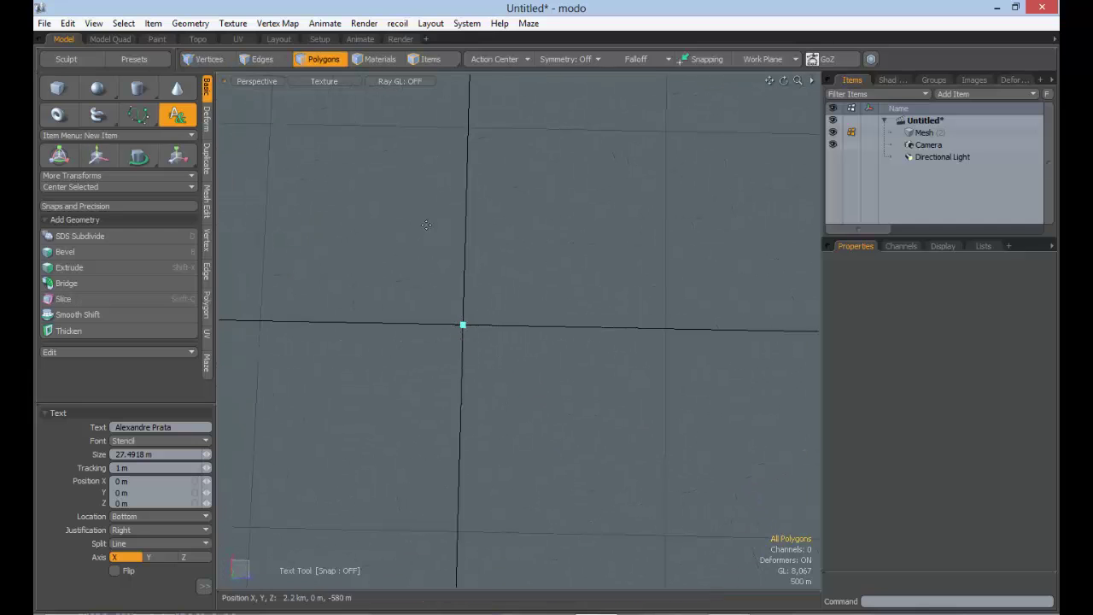
pyautogui.keyDown('alt'); pyautogui.moveTo(485, 270); pyautogui.dragTo(513, 339); pyautogui.keyUp('alt')
pyautogui.keyDown('ctrl'); pyautogui.keyDown('alt'); pyautogui.moveTo(512, 339); pyautogui.dragTo(549, 338); pyautogui.keyUp('alt'); pyautogui.keyUp('ctrl')
pyautogui.keyDown('alt'); pyautogui.keyDown('shift'); pyautogui.moveTo(567, 287); pyautogui.dragTo(546, 320); pyautogui.keyUp('shift'); pyautogui.keyUp('alt')
pyautogui.keyDown('ctrl'); pyautogui.keyDown('alt'); pyautogui.moveTo(547, 320); pyautogui.dragTo(725, 311); pyautogui.keyUp('alt'); pyautogui.keyUp('ctrl')
pyautogui.keyDown('alt'); pyautogui.keyDown('shift'); pyautogui.moveTo(636, 461); pyautogui.dragTo(555, 337); pyautogui.keyUp('shift'); pyautogui.keyUp('alt')
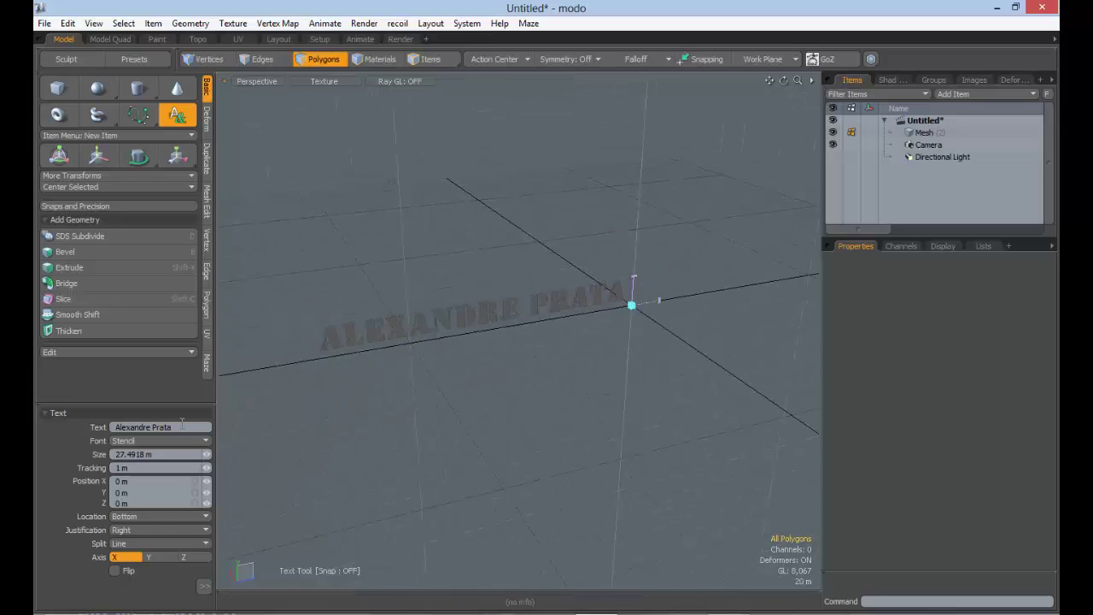
pyautogui.click(147, 516)
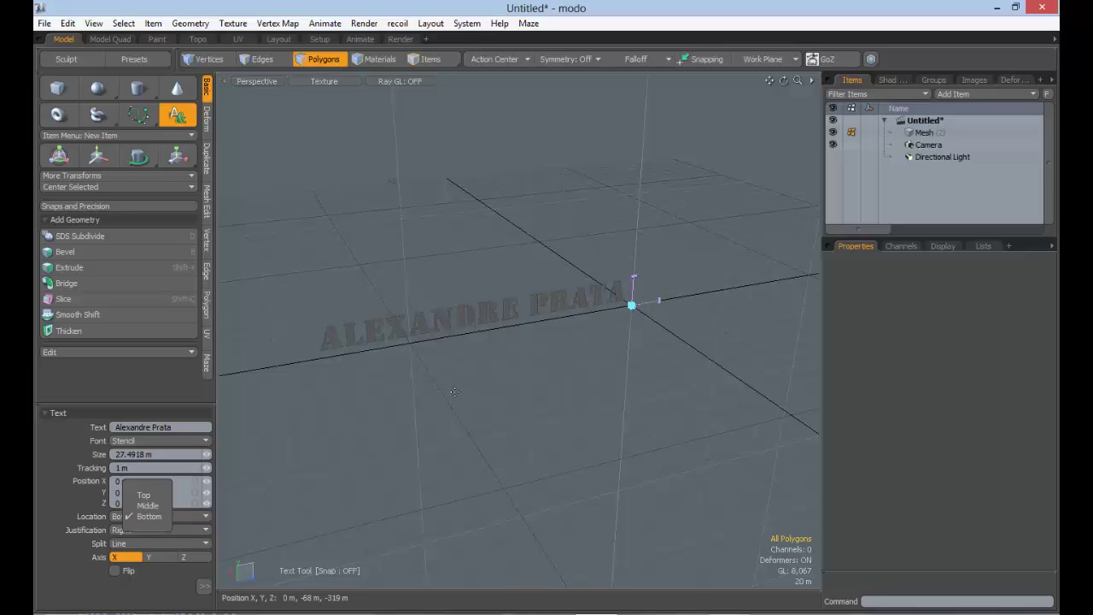
# Set the text's vertical Location to Middle, after trying Top
pyautogui.press('alt')
pyautogui.keyDown('alt'); pyautogui.moveTo(596, 327); pyautogui.dragTo(675, 315); pyautogui.keyUp('alt')
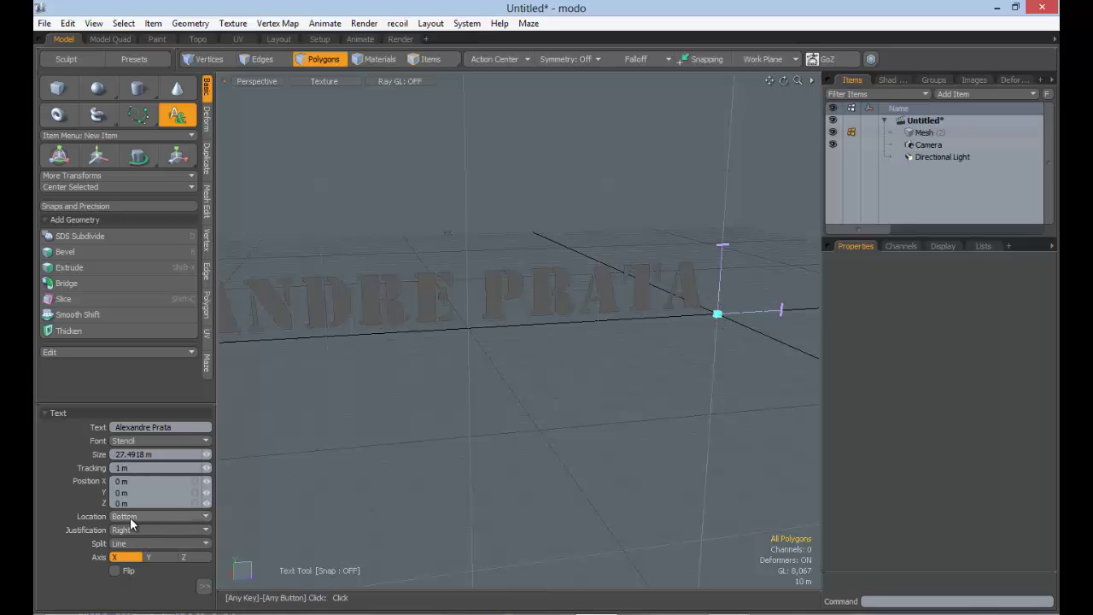
pyautogui.click(136, 519)
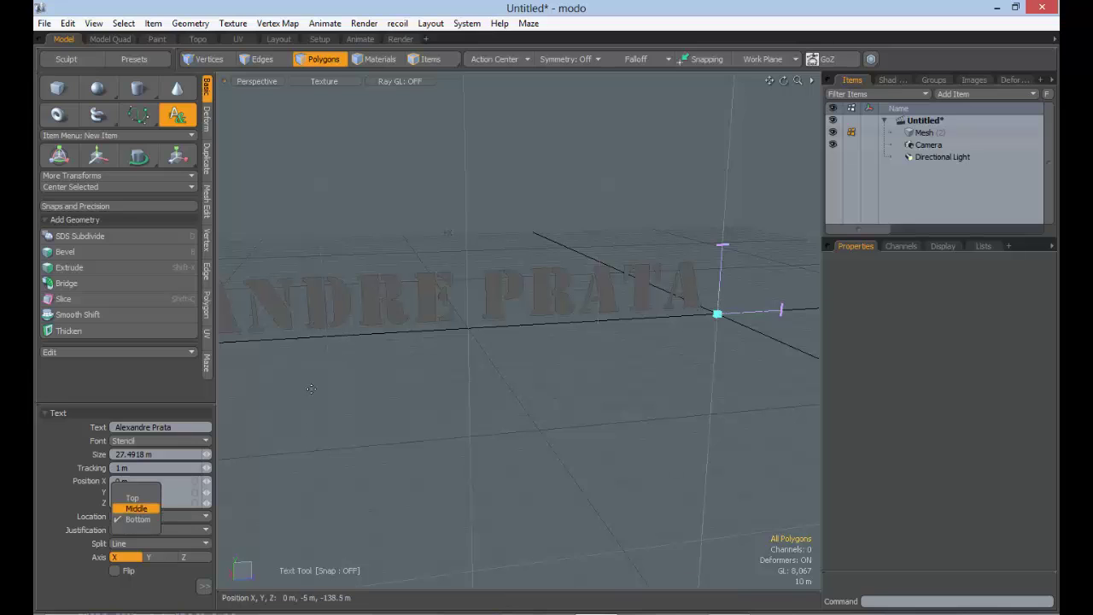
pyautogui.click(132, 498)
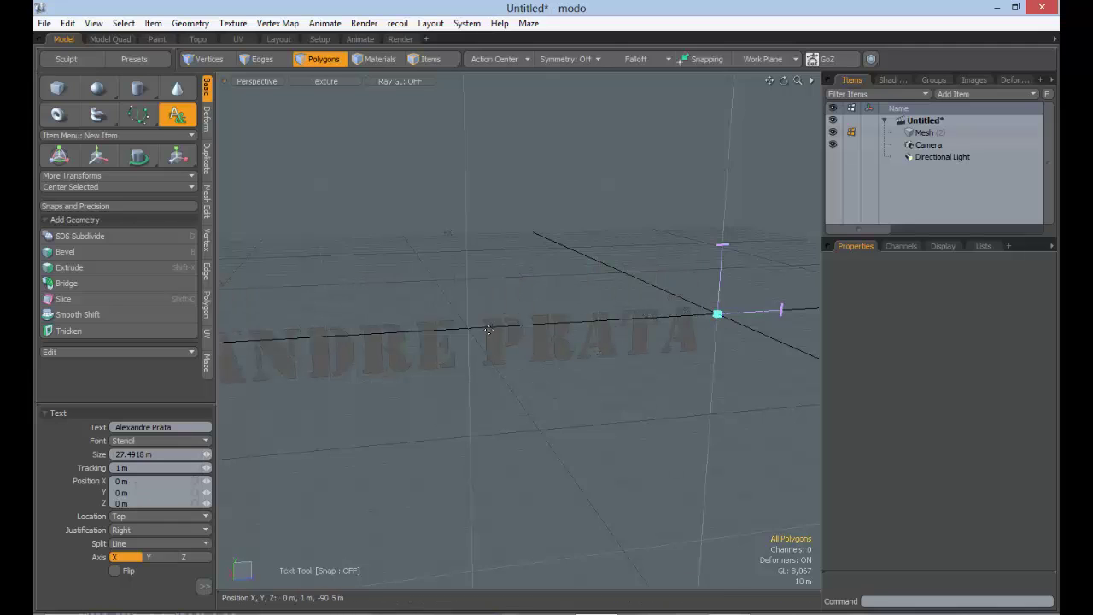
pyautogui.click(141, 516)
pyautogui.click(144, 527)
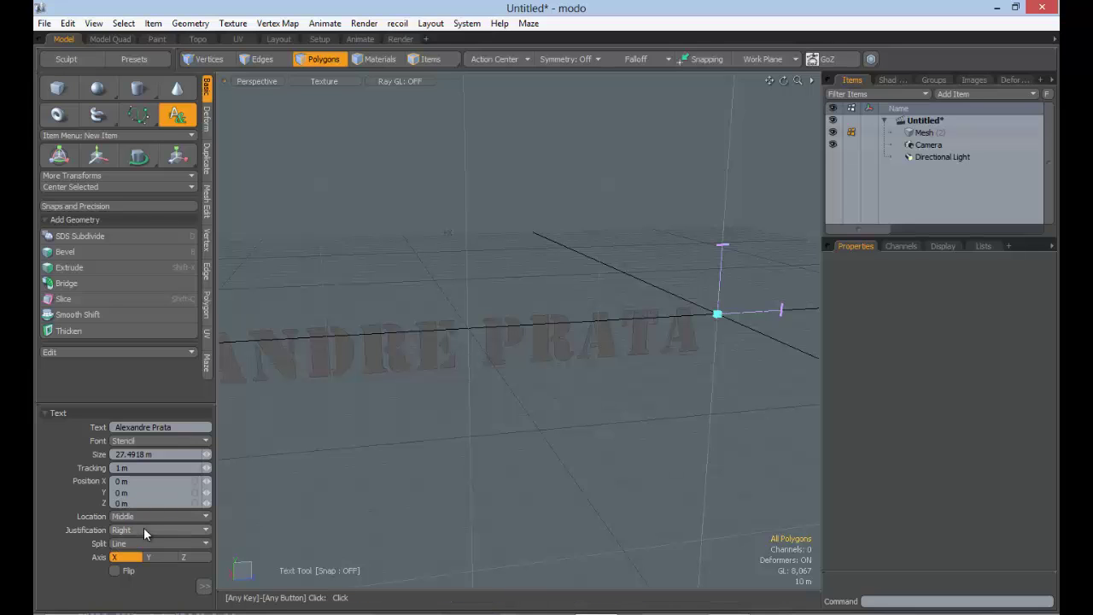
pyautogui.keyDown('alt'); pyautogui.moveTo(652, 385); pyautogui.dragTo(364, 320); pyautogui.keyUp('alt')
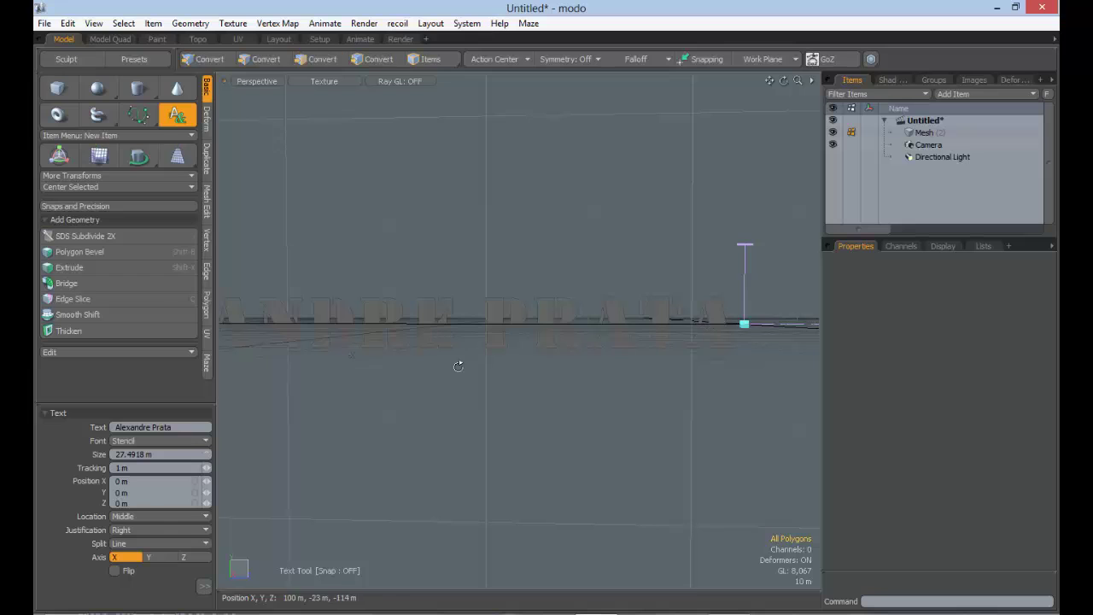
pyautogui.keyDown('alt'); pyautogui.moveTo(456, 363); pyautogui.dragTo(560, 394); pyautogui.keyUp('alt')
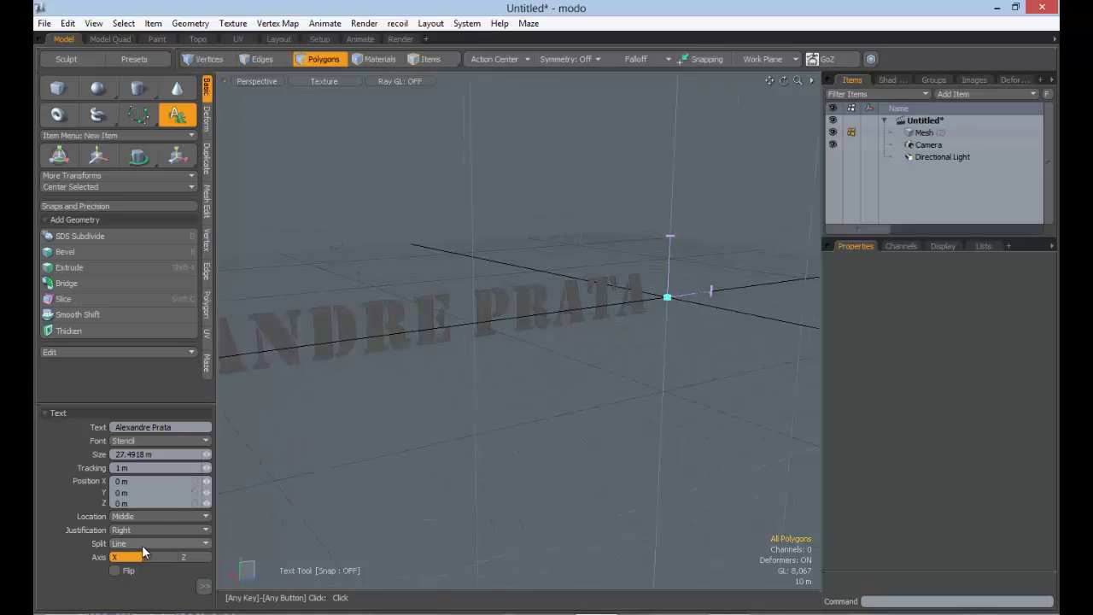
pyautogui.click(153, 517)
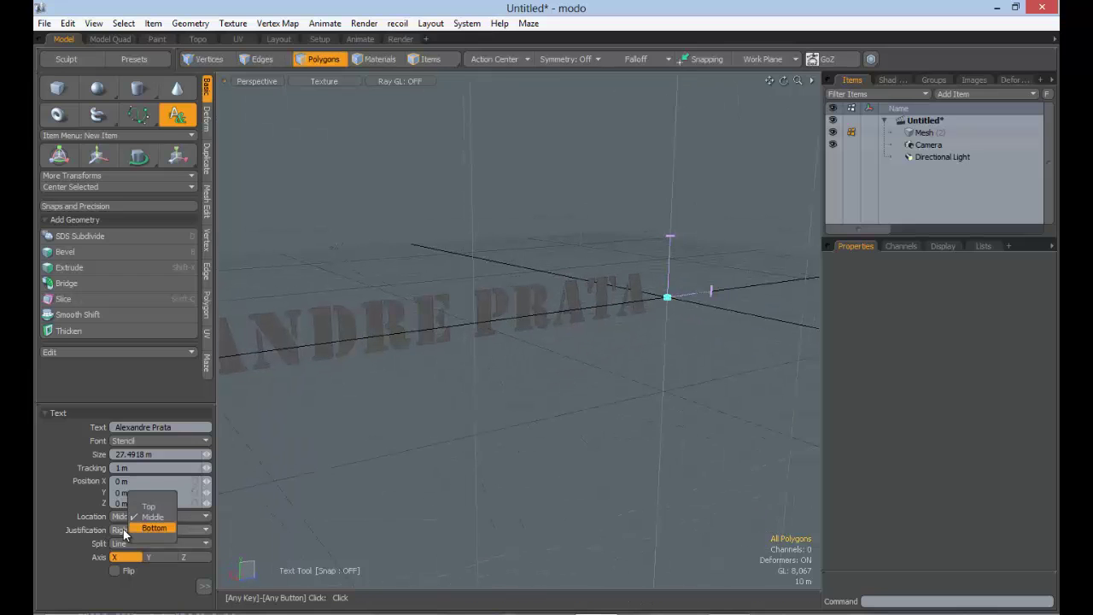
pyautogui.click(128, 526)
# Set the text Justification to Center, after trying Left
pyautogui.click(127, 530)
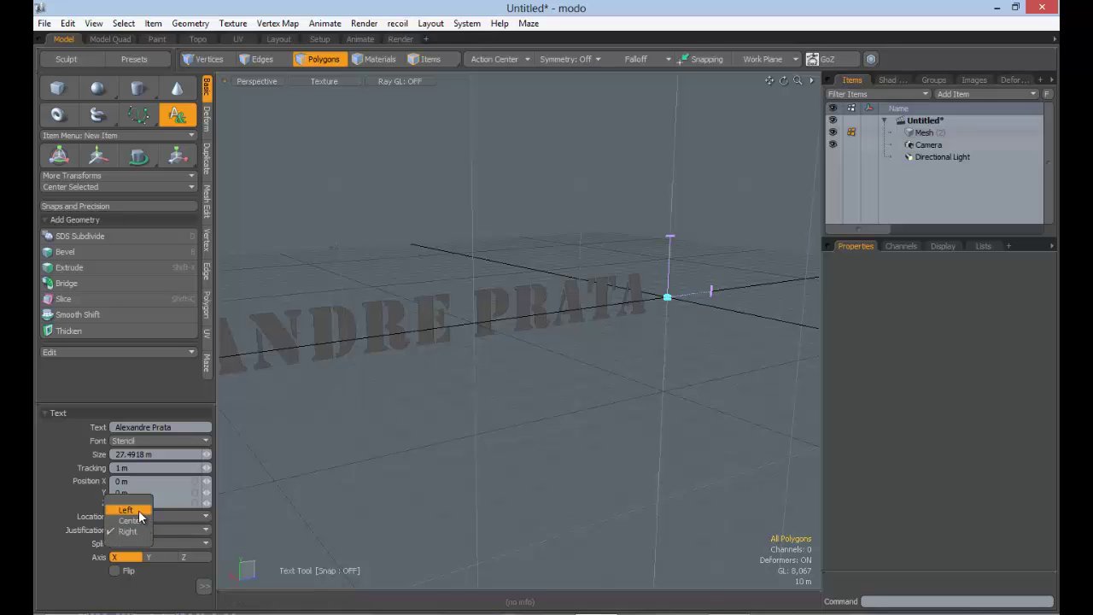
pyautogui.click(125, 510)
pyautogui.keyDown('ctrl'); pyautogui.keyDown('alt'); pyautogui.moveTo(556, 389); pyautogui.dragTo(518, 390); pyautogui.keyUp('alt'); pyautogui.keyUp('ctrl')
pyautogui.keyDown('alt'); pyautogui.moveTo(596, 343); pyautogui.dragTo(315, 469); pyautogui.keyUp('alt')
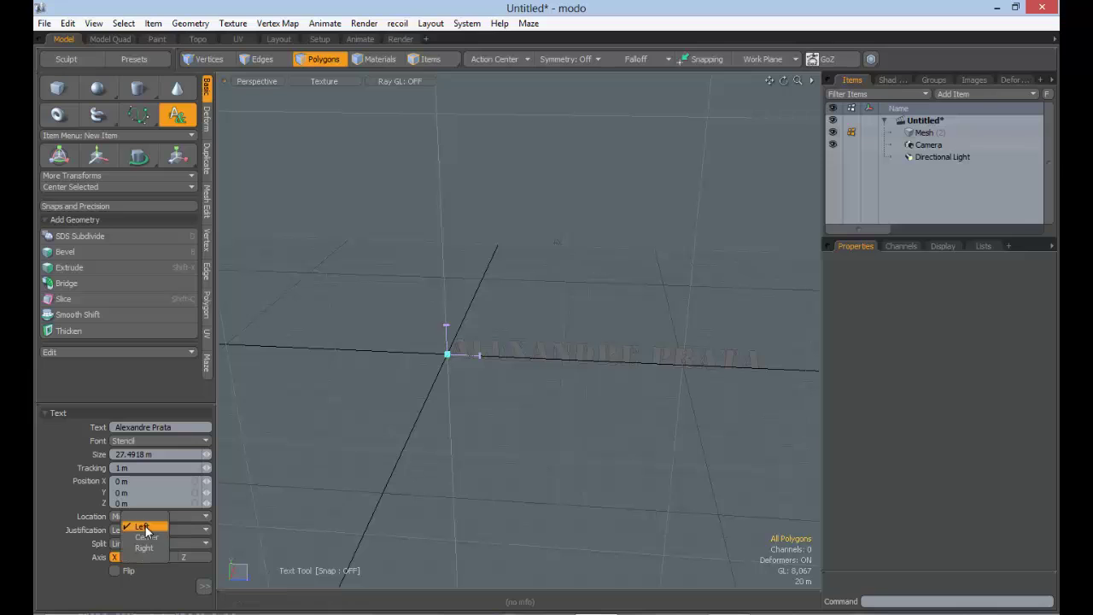
pyautogui.click(142, 529)
pyautogui.click(133, 540)
# Try Word and then Char split modes on the text, inspecting each result
pyautogui.keyDown('alt'); pyautogui.moveTo(476, 365); pyautogui.dragTo(510, 367); pyautogui.keyUp('alt')
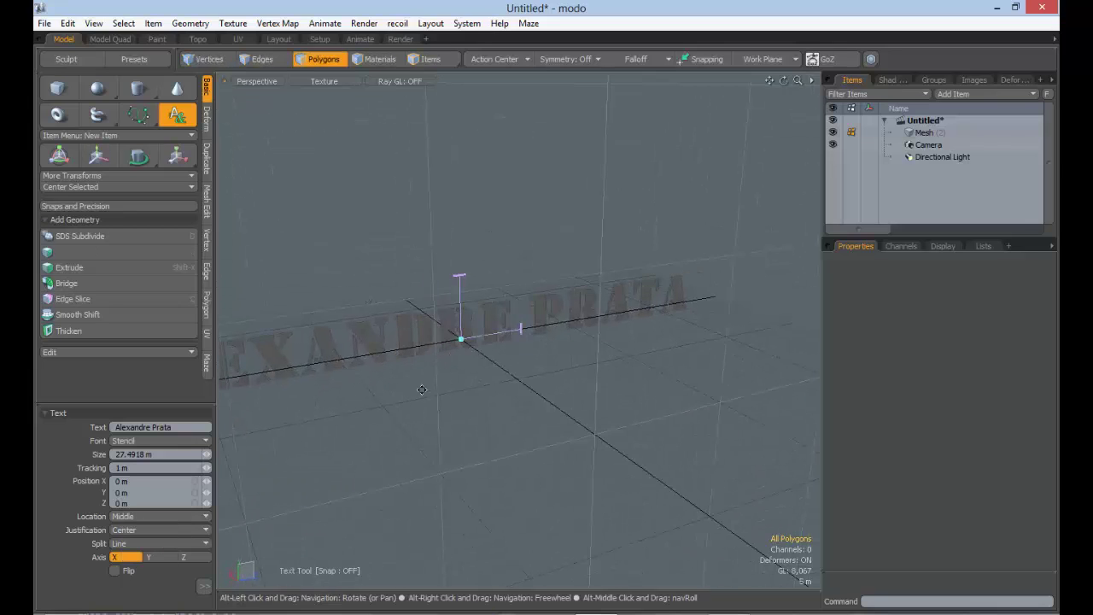
pyautogui.keyDown('alt'); pyautogui.keyDown('shift'); pyautogui.moveTo(427, 404); pyautogui.dragTo(512, 374); pyautogui.keyUp('shift'); pyautogui.keyUp('alt')
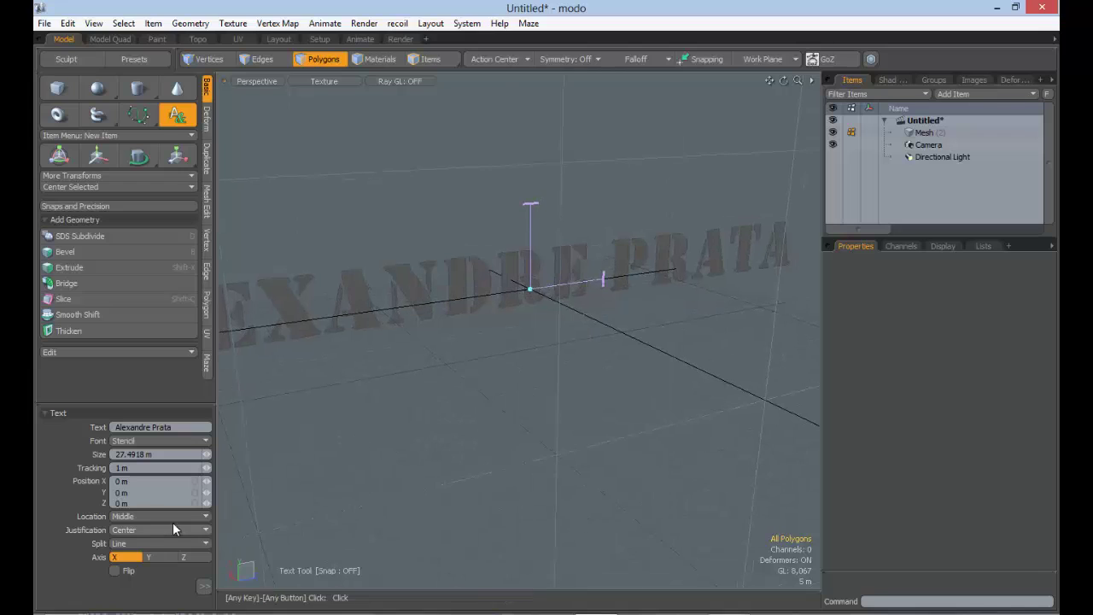
pyautogui.click(124, 545)
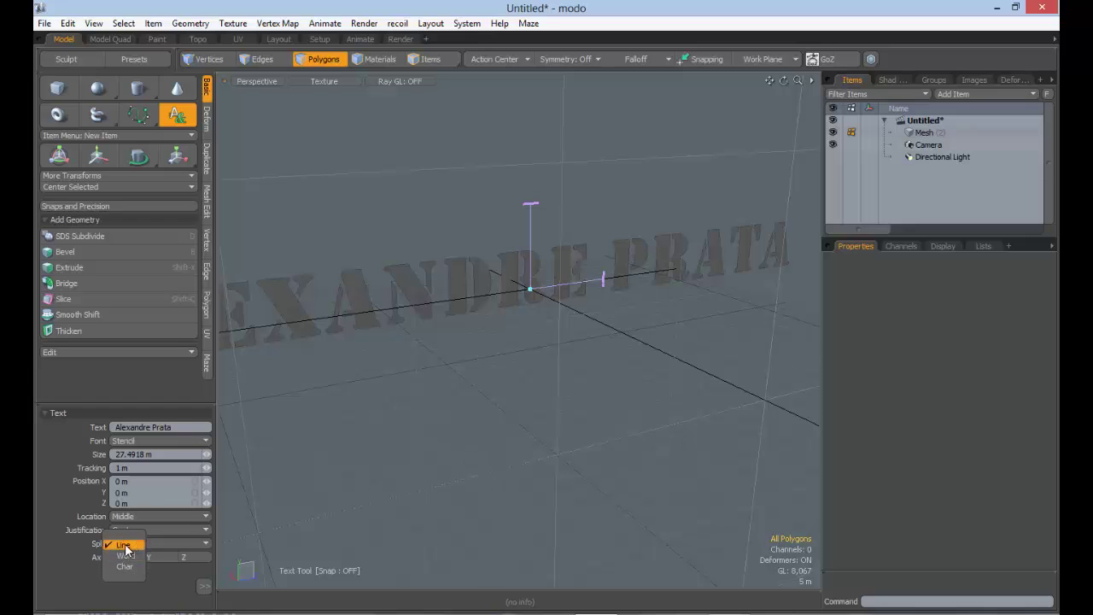
pyautogui.click(125, 557)
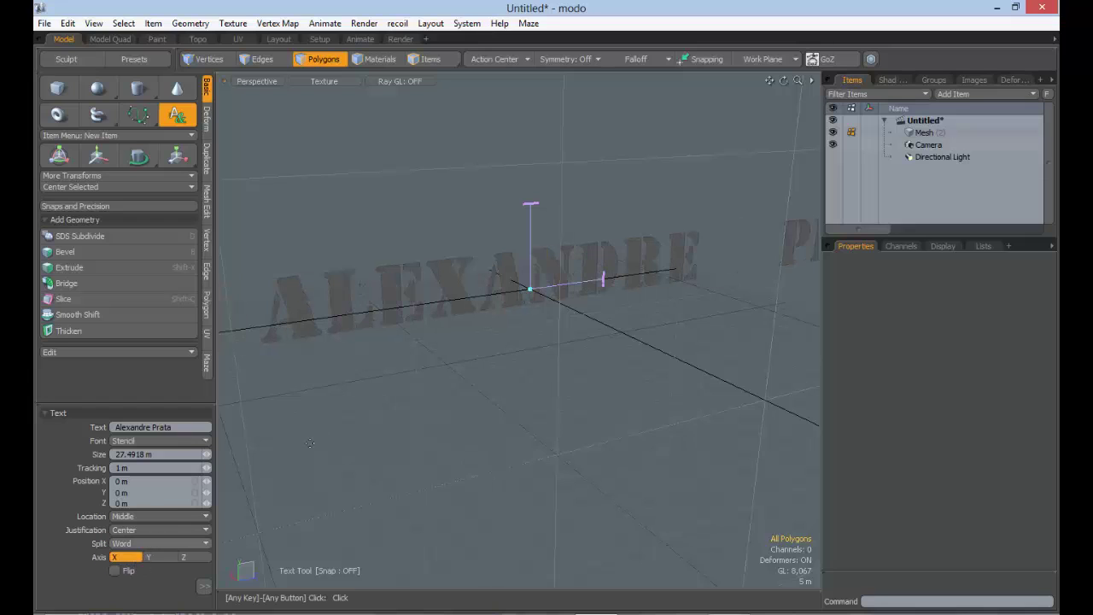
pyautogui.keyDown('ctrl'); pyautogui.keyDown('alt'); pyautogui.moveTo(609, 334); pyautogui.dragTo(468, 372); pyautogui.keyUp('alt'); pyautogui.keyUp('ctrl')
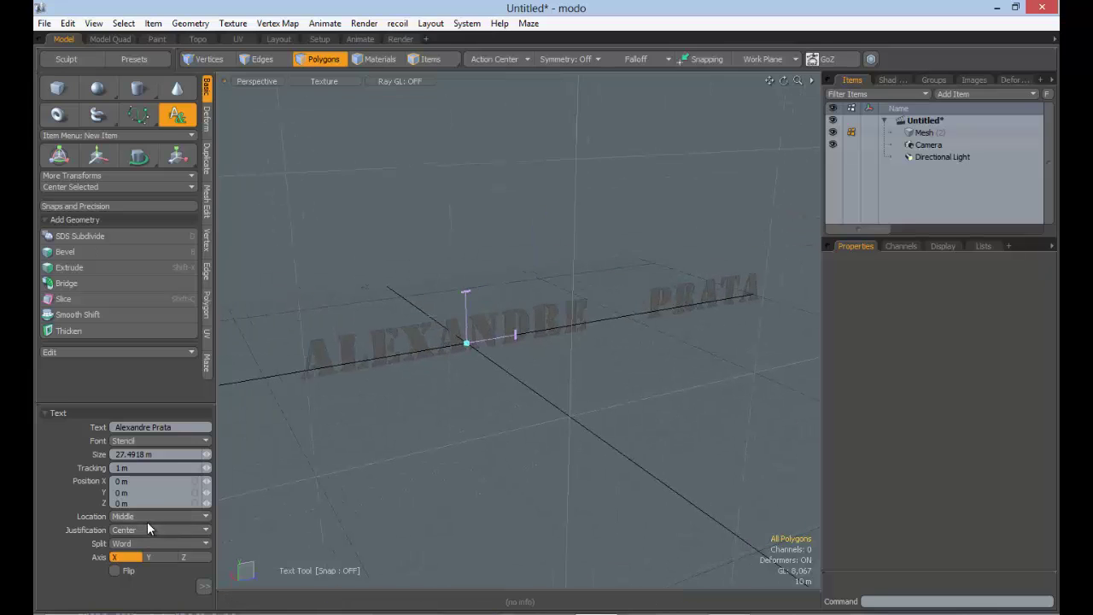
pyautogui.click(147, 543)
pyautogui.click(139, 552)
pyautogui.keyDown('alt'); pyautogui.moveTo(512, 341); pyautogui.dragTo(546, 316); pyautogui.keyUp('alt')
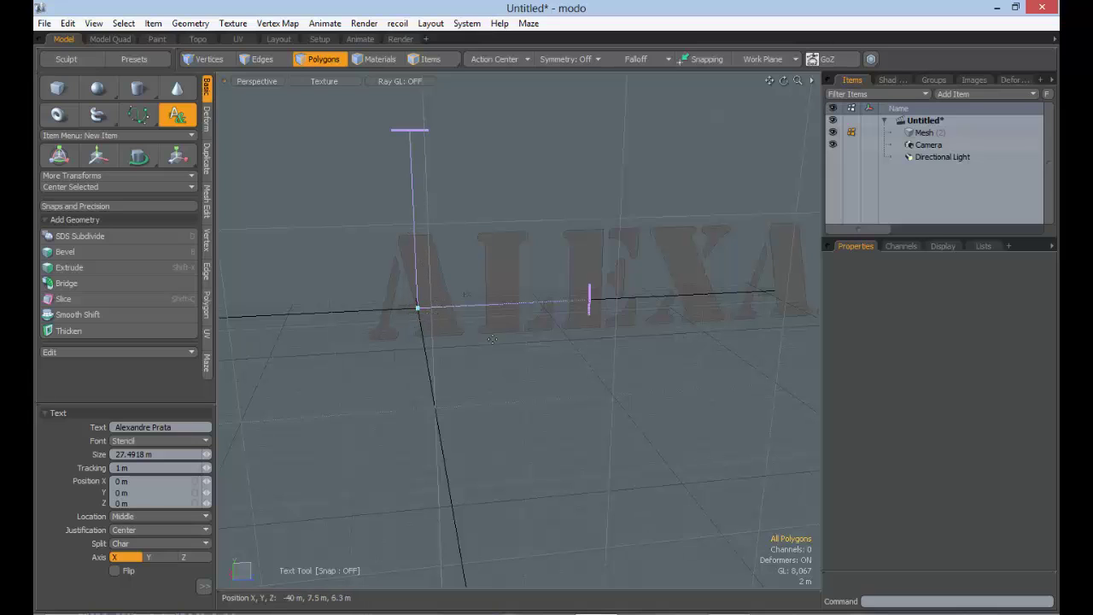
pyautogui.keyDown('ctrl'); pyautogui.keyDown('alt'); pyautogui.moveTo(530, 364); pyautogui.dragTo(455, 387); pyautogui.keyUp('alt'); pyautogui.keyUp('ctrl')
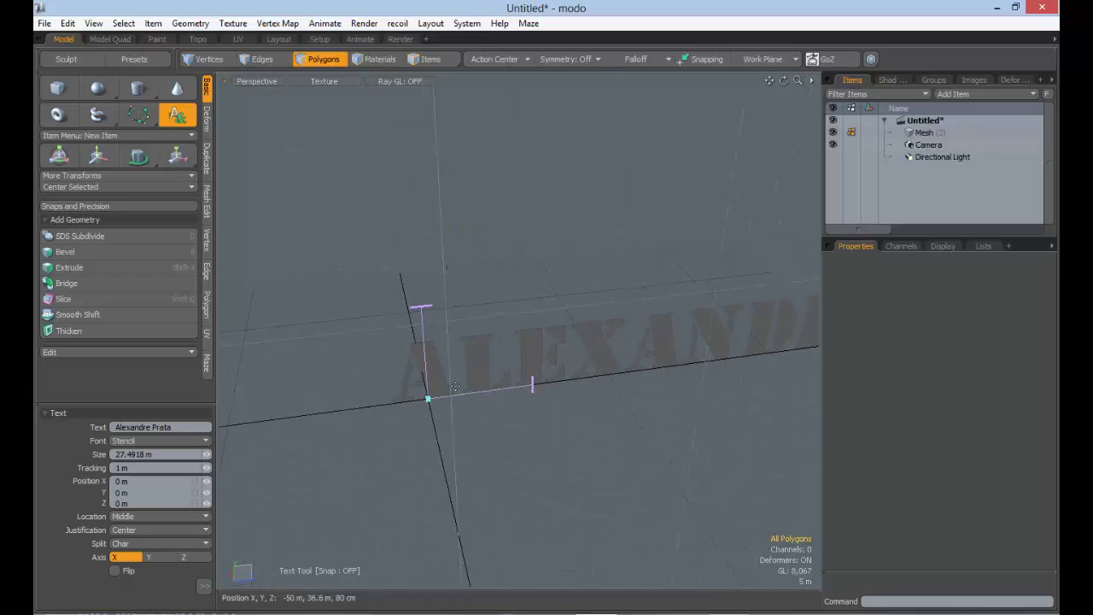
# Switch Split back through Word to Line and inspect the single-line text
pyautogui.click(137, 544)
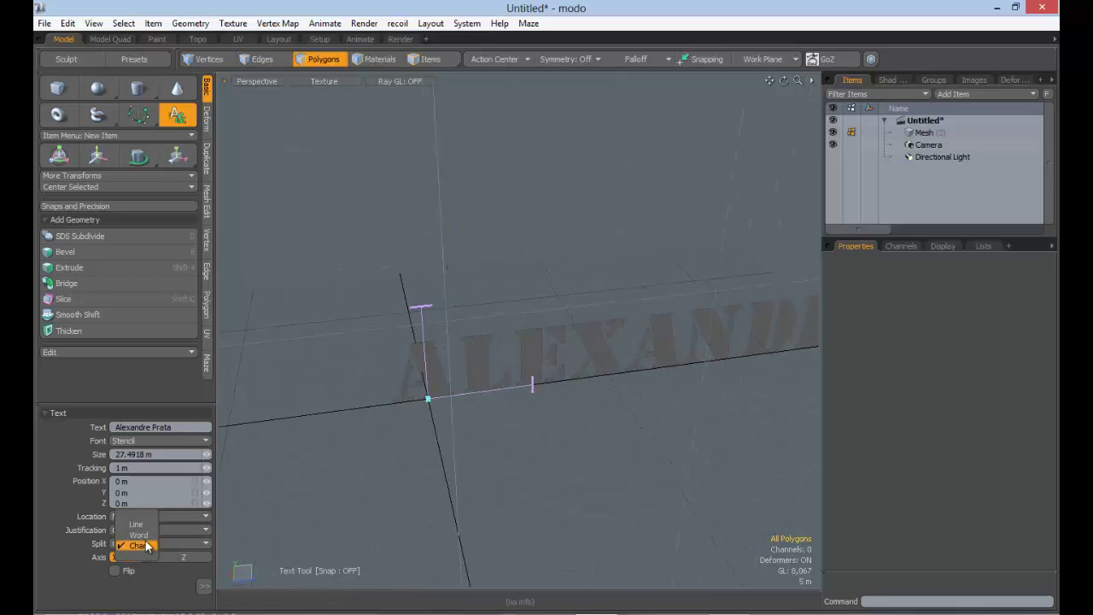
pyautogui.click(138, 535)
pyautogui.keyDown('ctrl'); pyautogui.keyDown('alt'); pyautogui.moveTo(498, 420); pyautogui.dragTo(515, 400); pyautogui.keyUp('alt'); pyautogui.keyUp('ctrl')
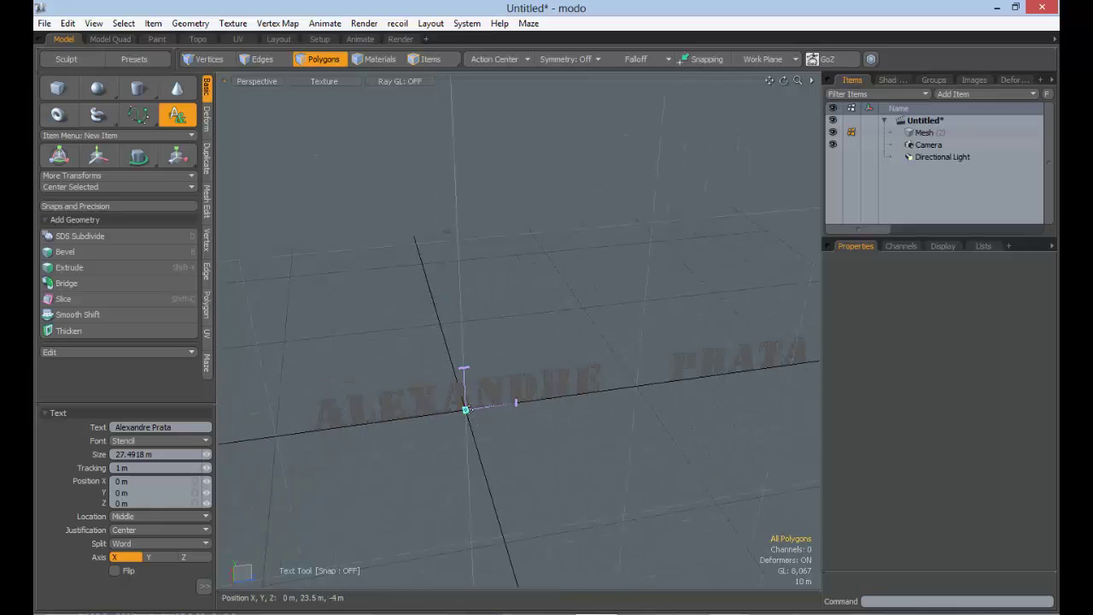
pyautogui.keyDown('alt'); pyautogui.moveTo(515, 401); pyautogui.dragTo(512, 444); pyautogui.keyUp('alt')
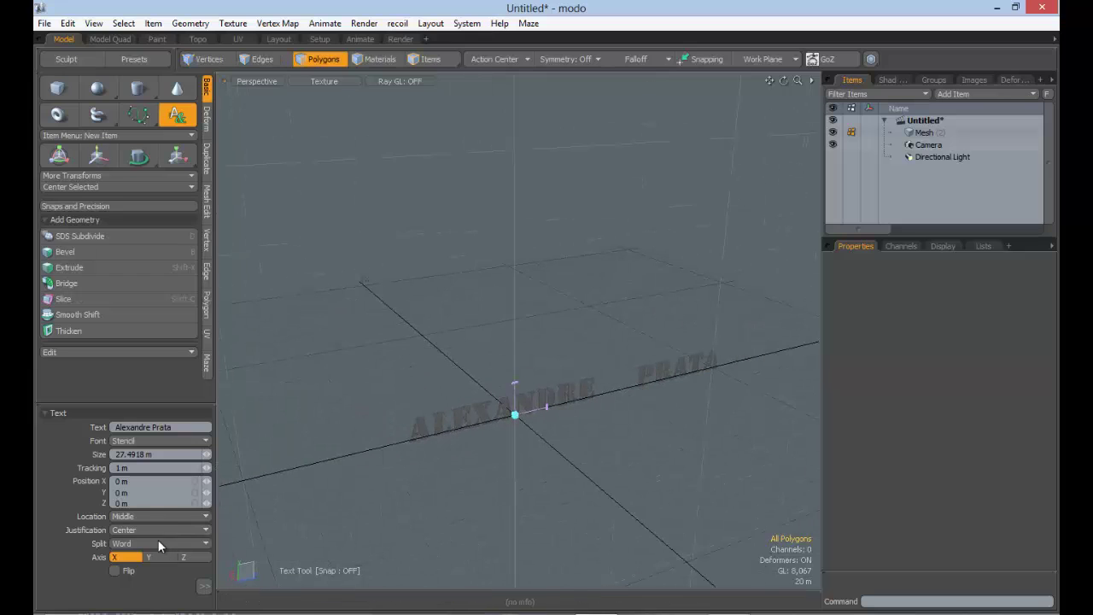
pyautogui.click(158, 541)
pyautogui.click(158, 530)
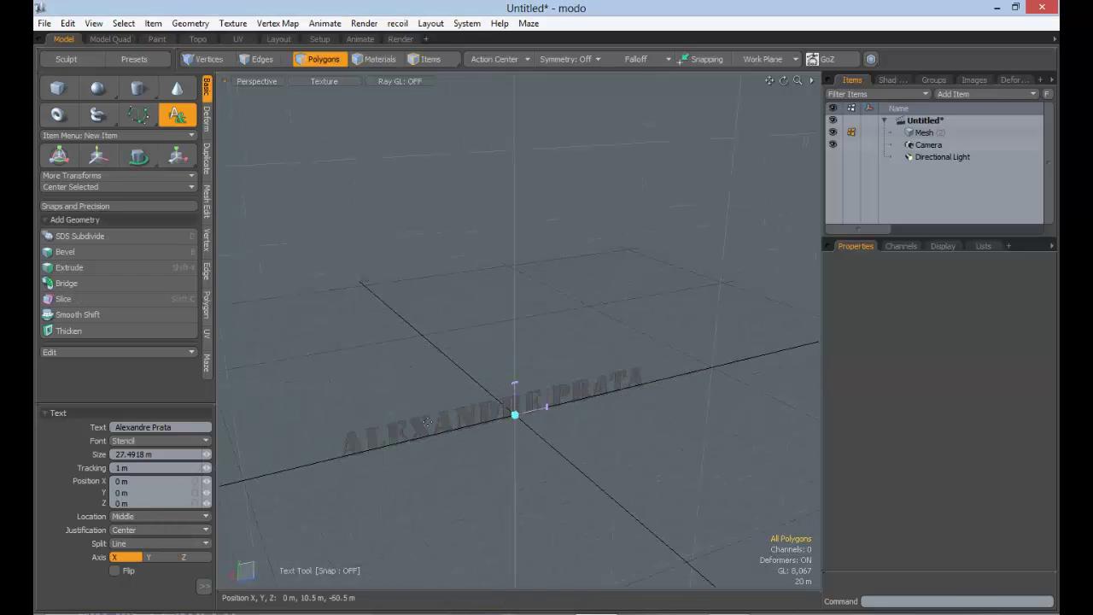
pyautogui.keyDown('alt'); pyautogui.moveTo(581, 420); pyautogui.dragTo(637, 397); pyautogui.keyUp('alt')
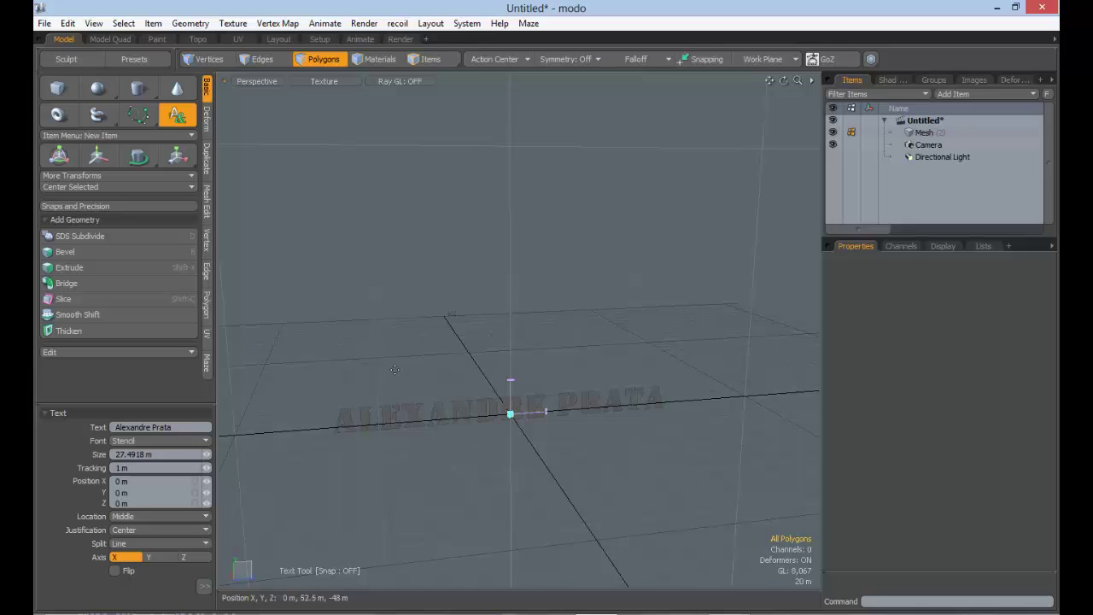
pyautogui.keyDown('alt'); pyautogui.moveTo(615, 423); pyautogui.dragTo(444, 453); pyautogui.keyUp('alt')
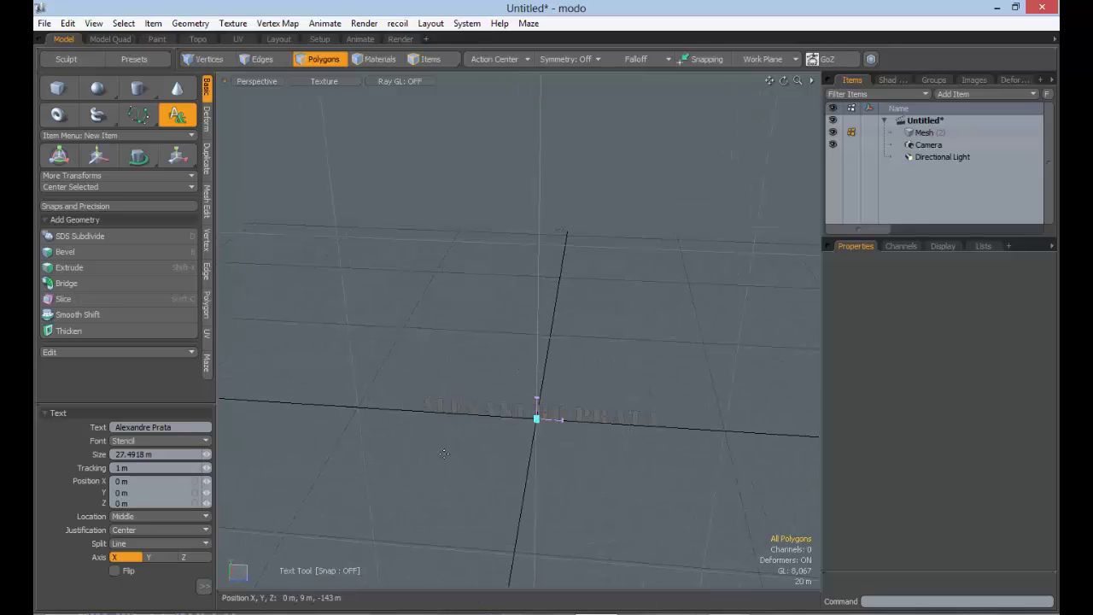
pyautogui.keyDown('alt'); pyautogui.moveTo(512, 436); pyautogui.dragTo(365, 444); pyautogui.keyUp('alt')
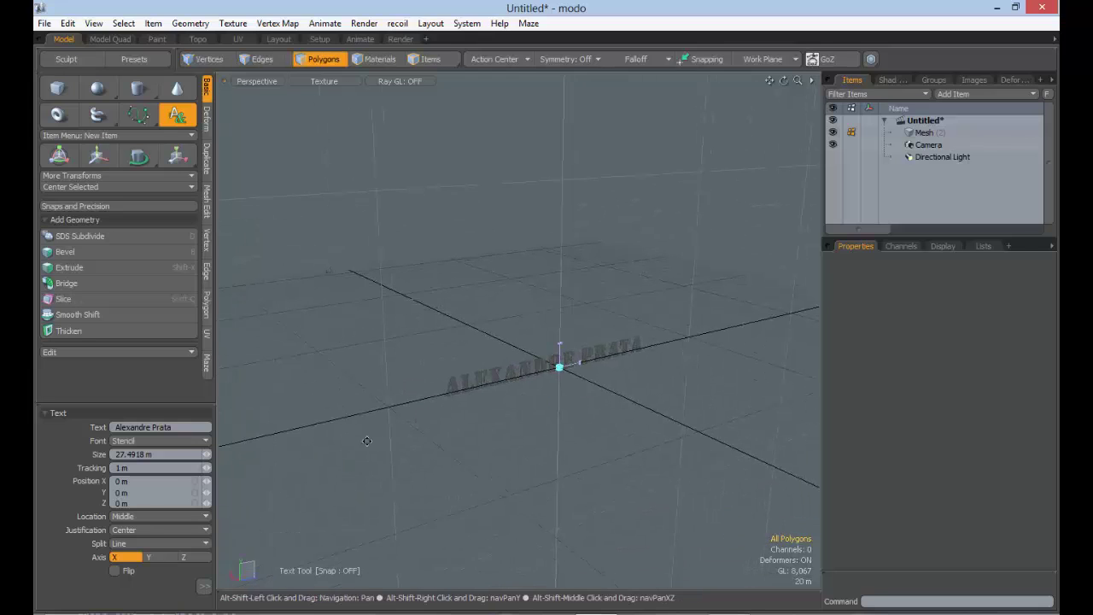
# Try the Y and Z axes, then lay the text along the X axis
pyautogui.click(152, 557)
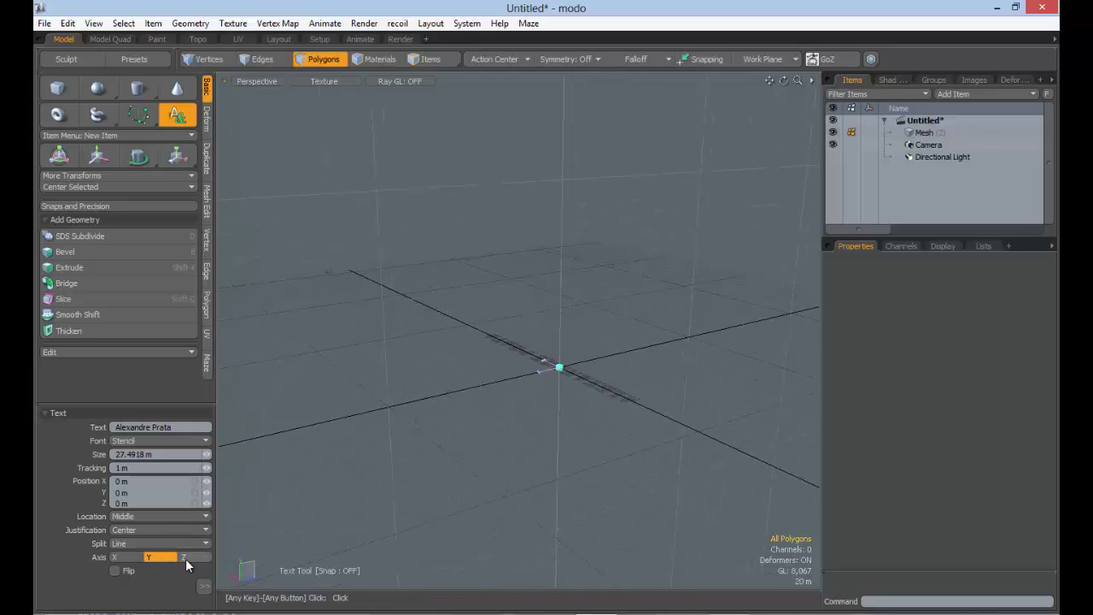
pyautogui.click(190, 558)
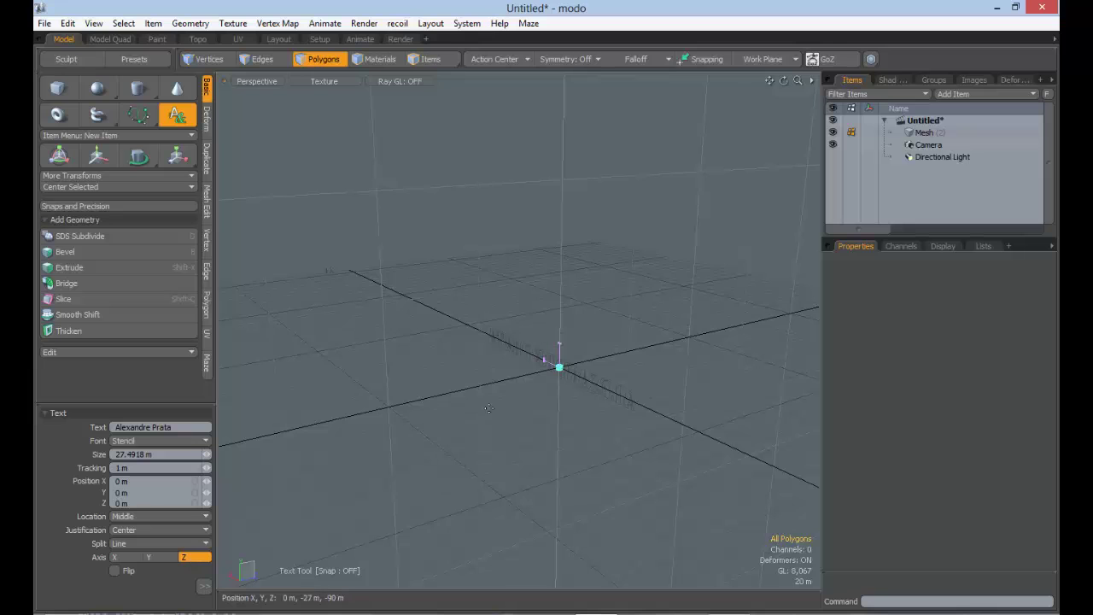
pyautogui.keyDown('alt'); pyautogui.moveTo(492, 412); pyautogui.dragTo(647, 353); pyautogui.keyUp('alt')
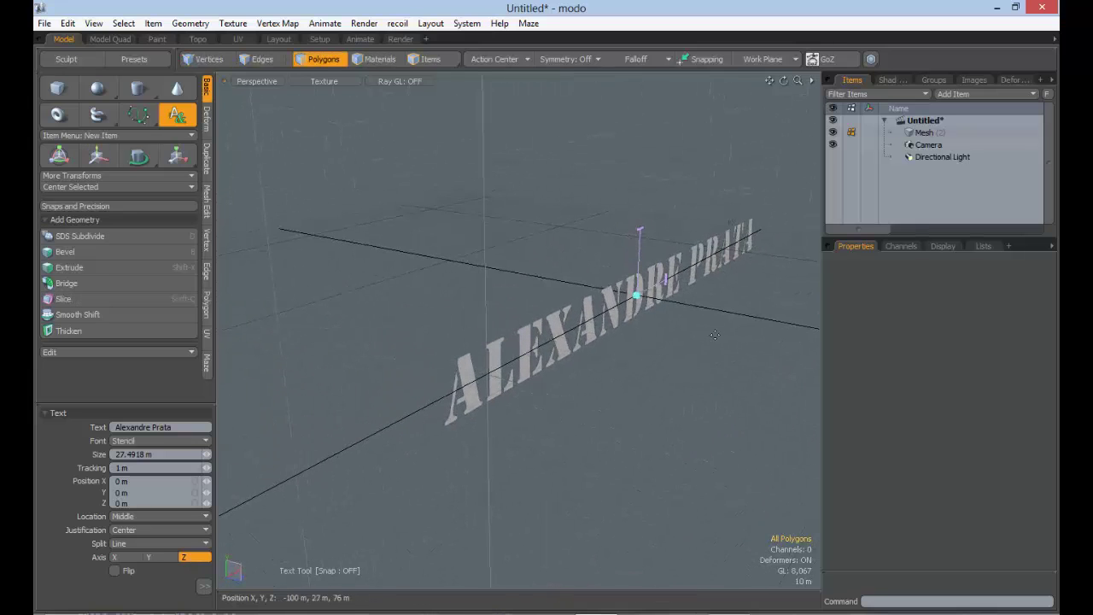
pyautogui.click(137, 557)
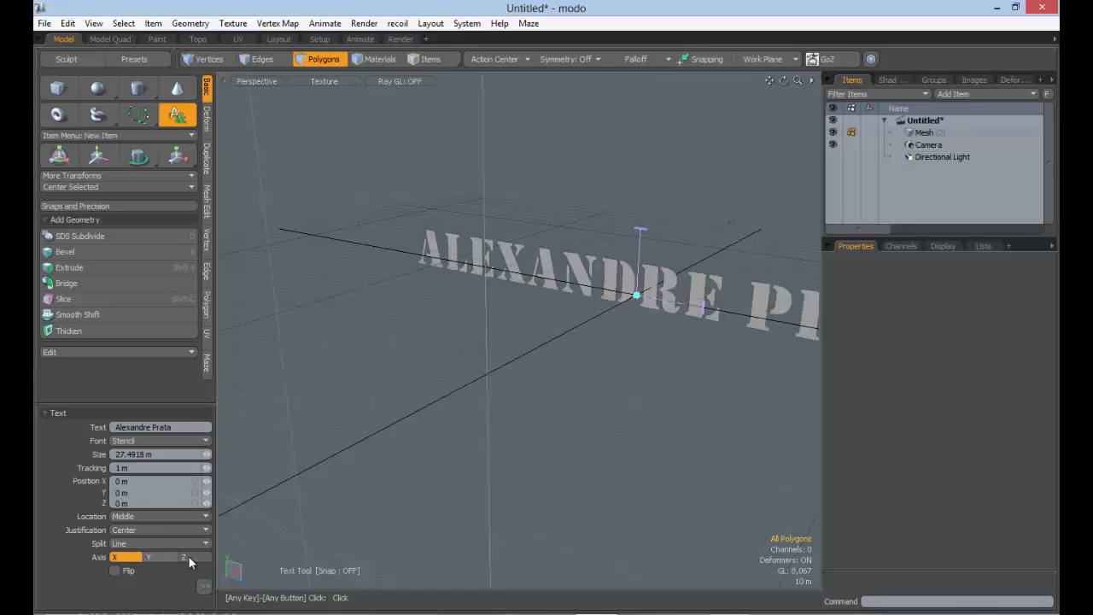
pyautogui.click(189, 557)
pyautogui.click(154, 557)
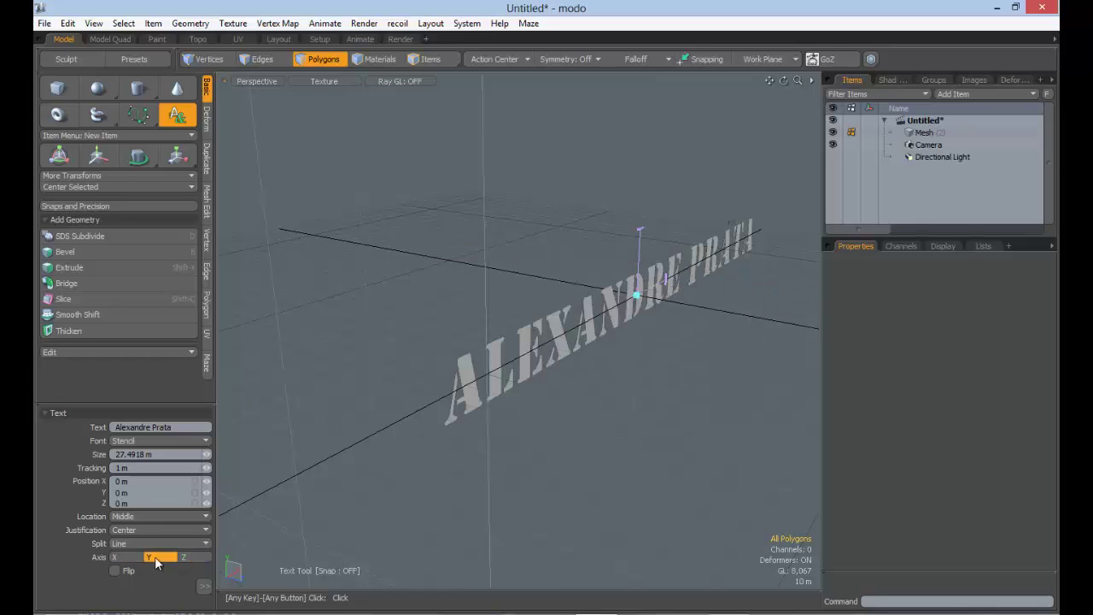
pyautogui.click(124, 558)
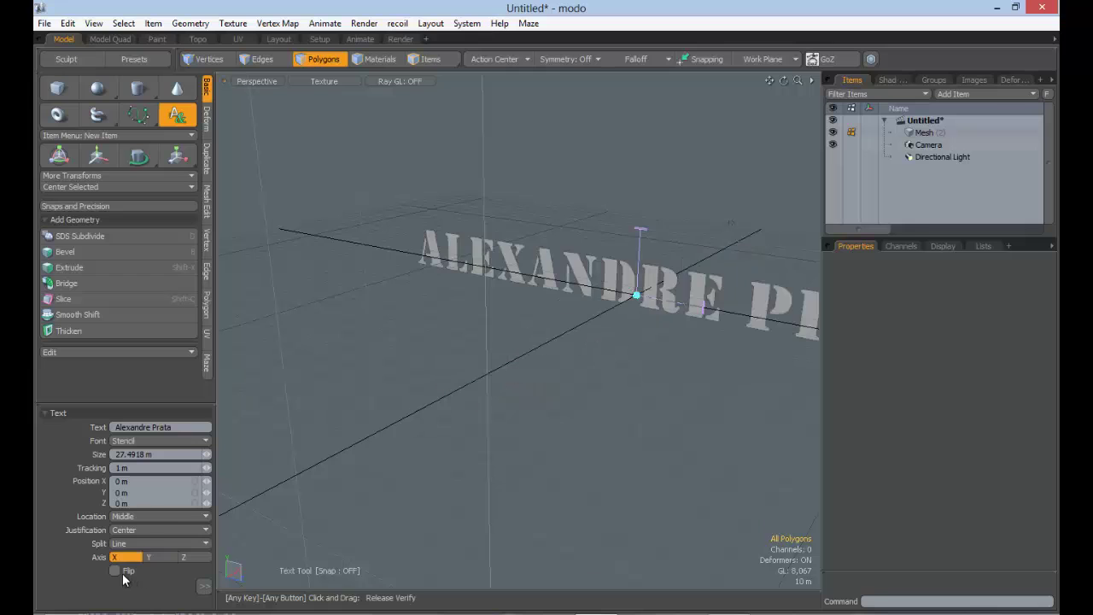
pyautogui.keyDown('alt'); pyautogui.moveTo(512, 384); pyautogui.dragTo(344, 338); pyautogui.keyUp('alt')
# Try mirroring with Flip, then leave Flip off so the lettering reads normally
pyautogui.click(122, 572)
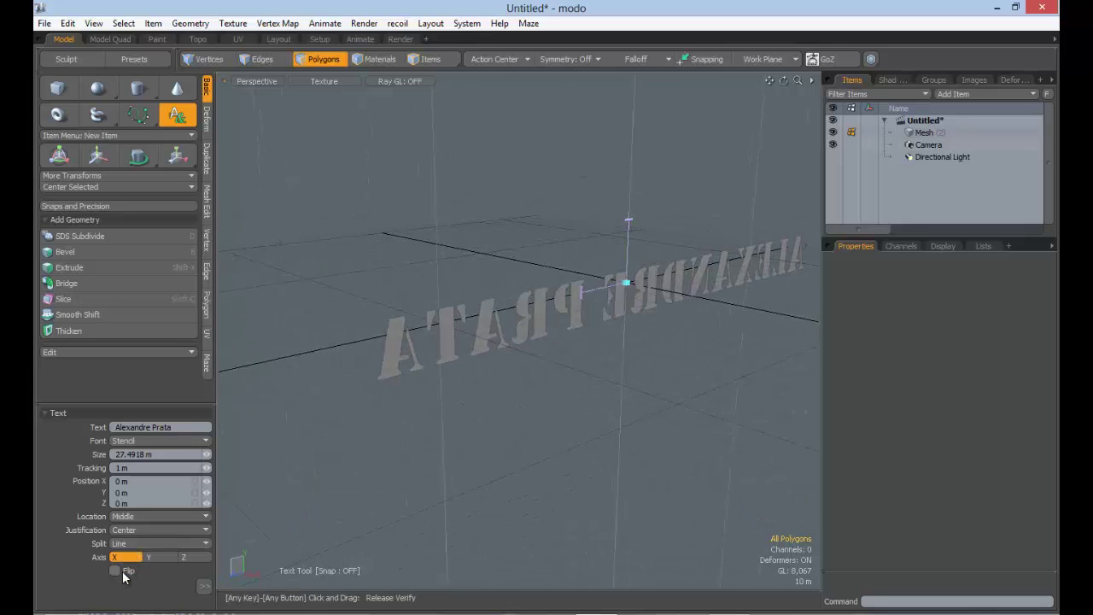
pyautogui.click(116, 571)
pyautogui.keyDown('alt'); pyautogui.moveTo(561, 349); pyautogui.dragTo(465, 378); pyautogui.keyUp('alt')
pyautogui.click(114, 571)
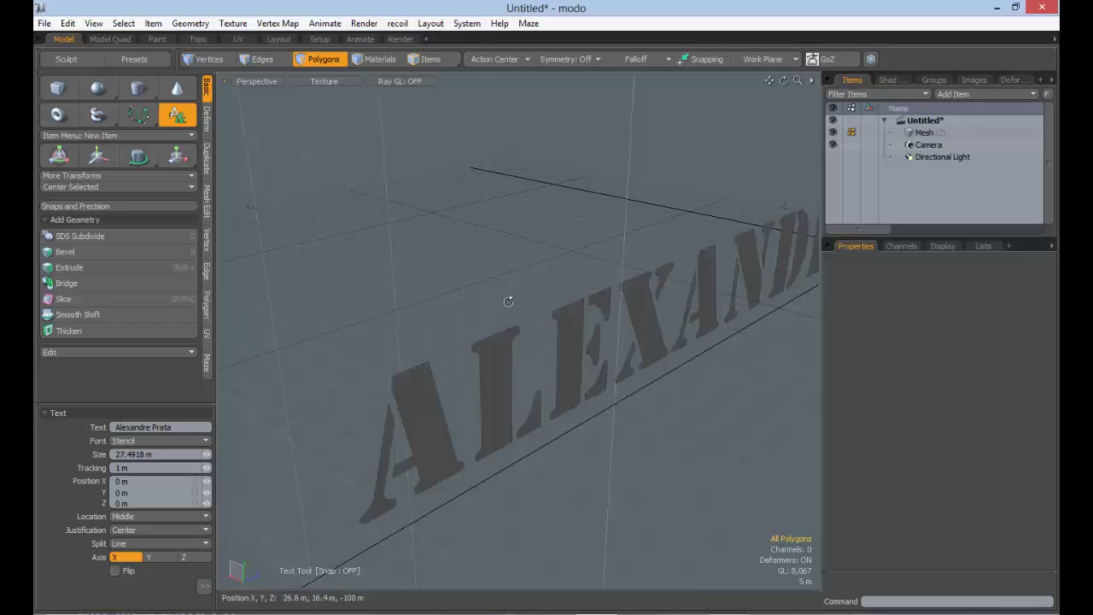
pyautogui.keyDown('alt'); pyautogui.moveTo(510, 298); pyautogui.dragTo(273, 447); pyautogui.keyUp('alt')
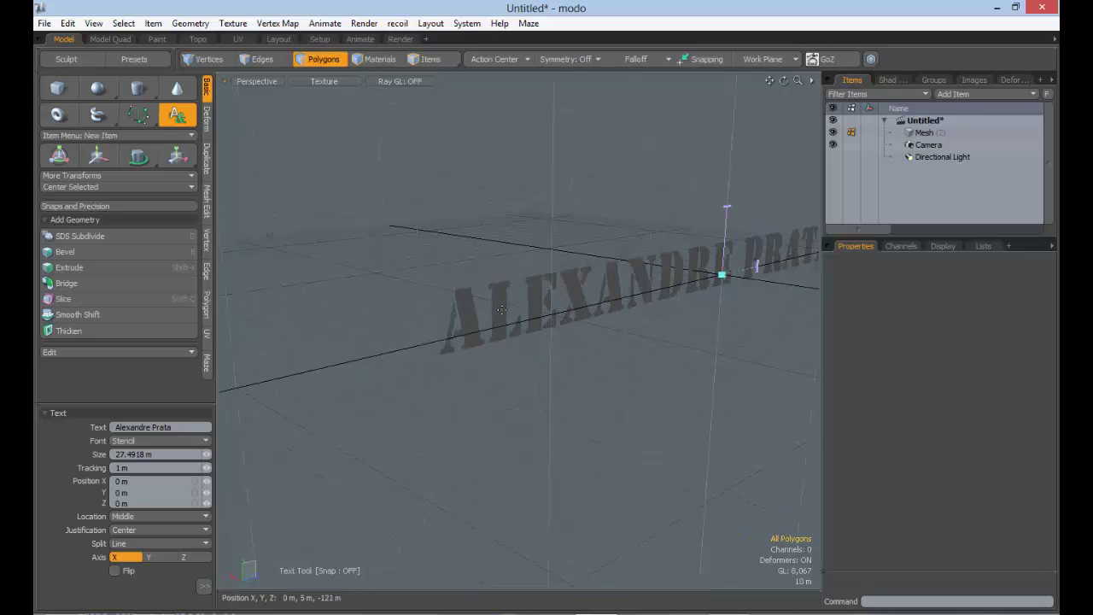
pyautogui.click(204, 586)
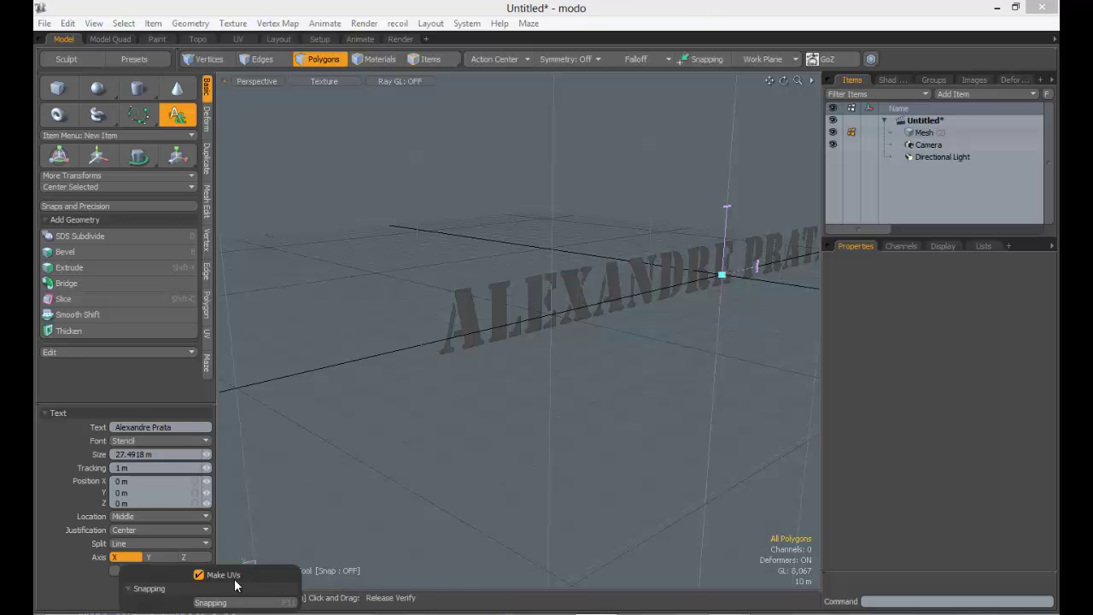
pyautogui.keyDown('alt'); pyautogui.moveTo(430, 351); pyautogui.dragTo(501, 299); pyautogui.keyUp('alt')
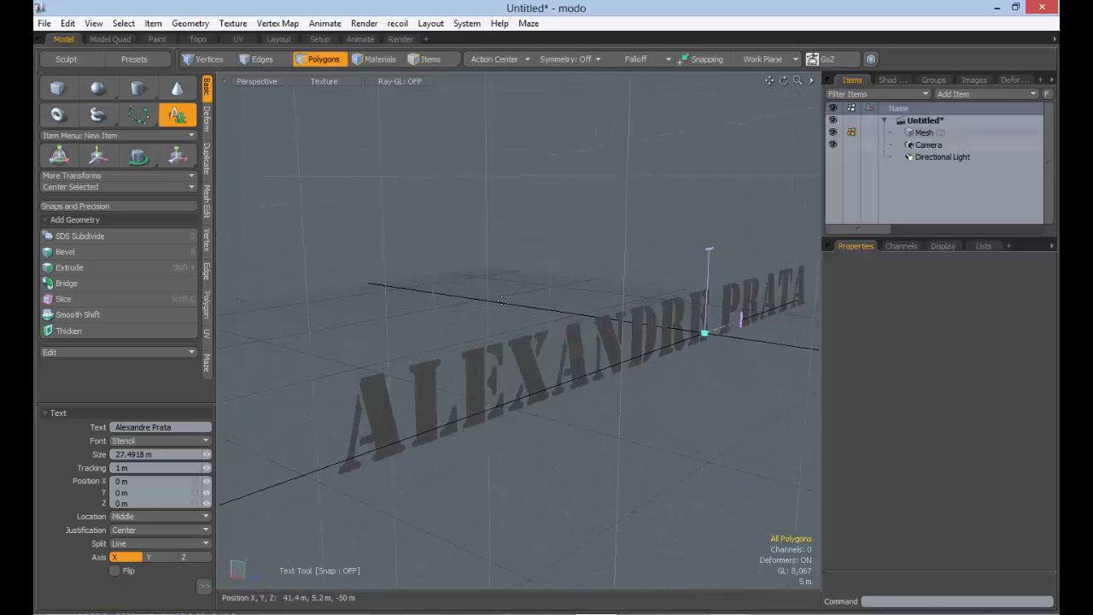
pyautogui.press('space')
pyautogui.keyDown('alt'); pyautogui.moveTo(488, 370); pyautogui.dragTo(565, 297); pyautogui.keyUp('alt')
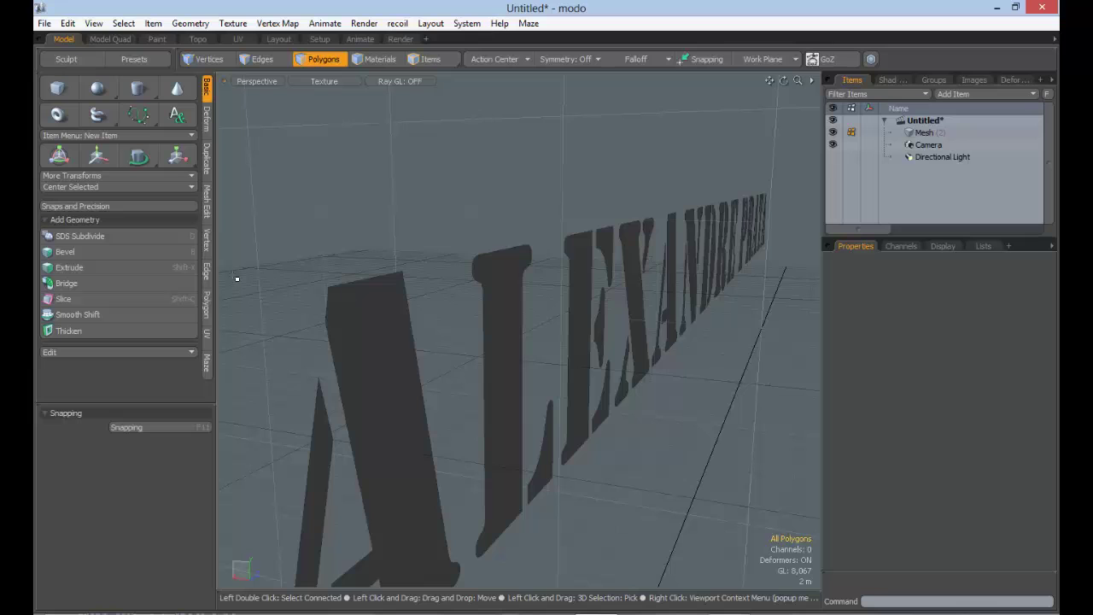
pyautogui.keyDown('ctrl'); pyautogui.keyDown('alt'); pyautogui.moveTo(549, 329); pyautogui.dragTo(427, 321); pyautogui.keyUp('alt'); pyautogui.keyUp('ctrl')
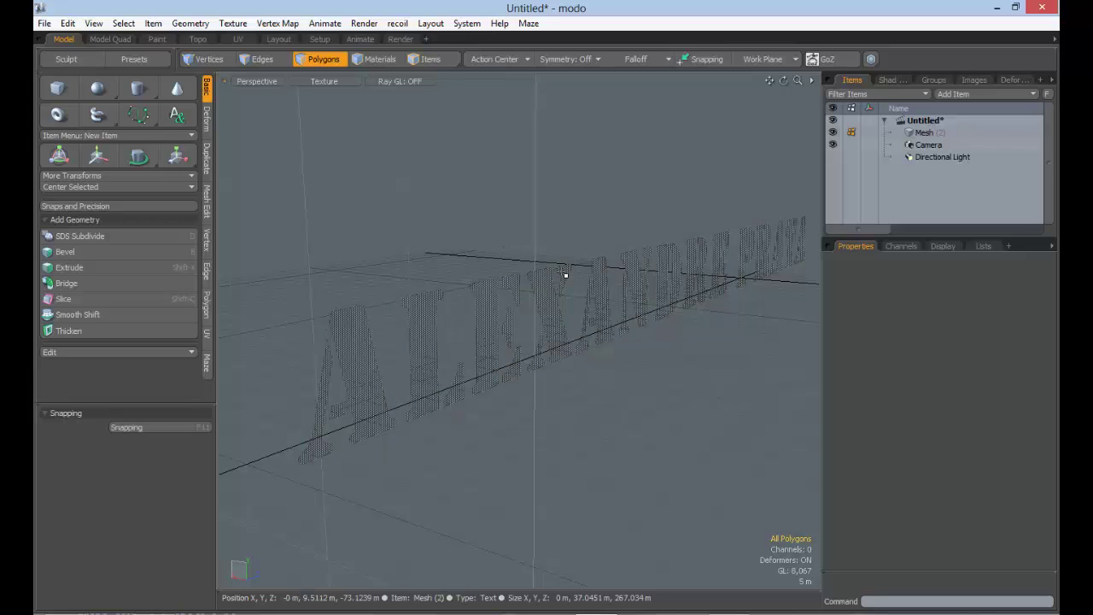
pyautogui.click(86, 268)
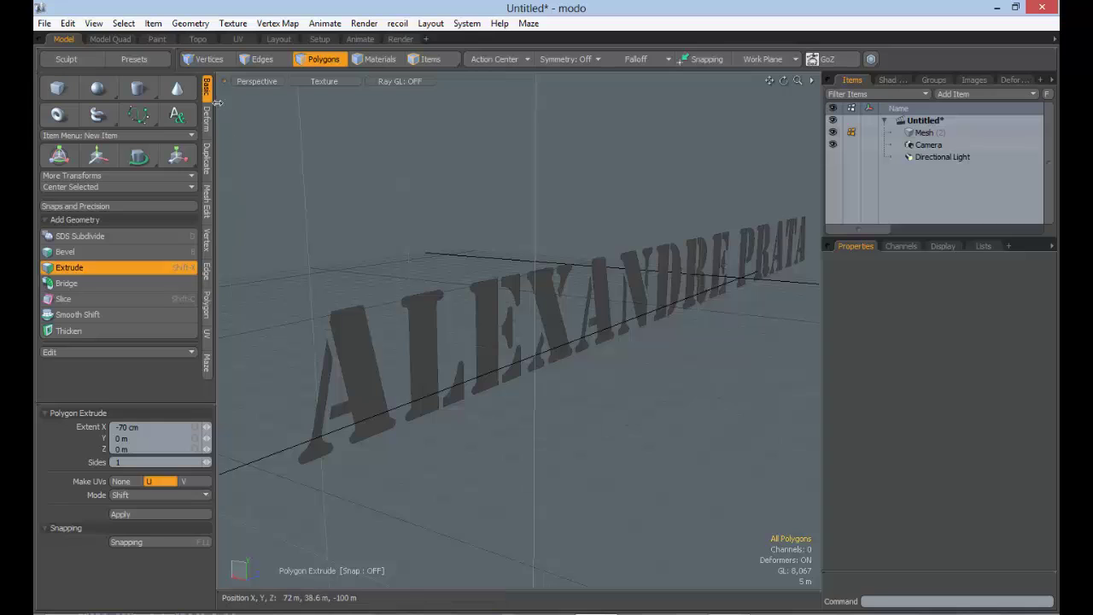
# Drop the Extrude tool, return to Polygons selection mode, and reselect the flat lettering polygon
pyautogui.press('space')
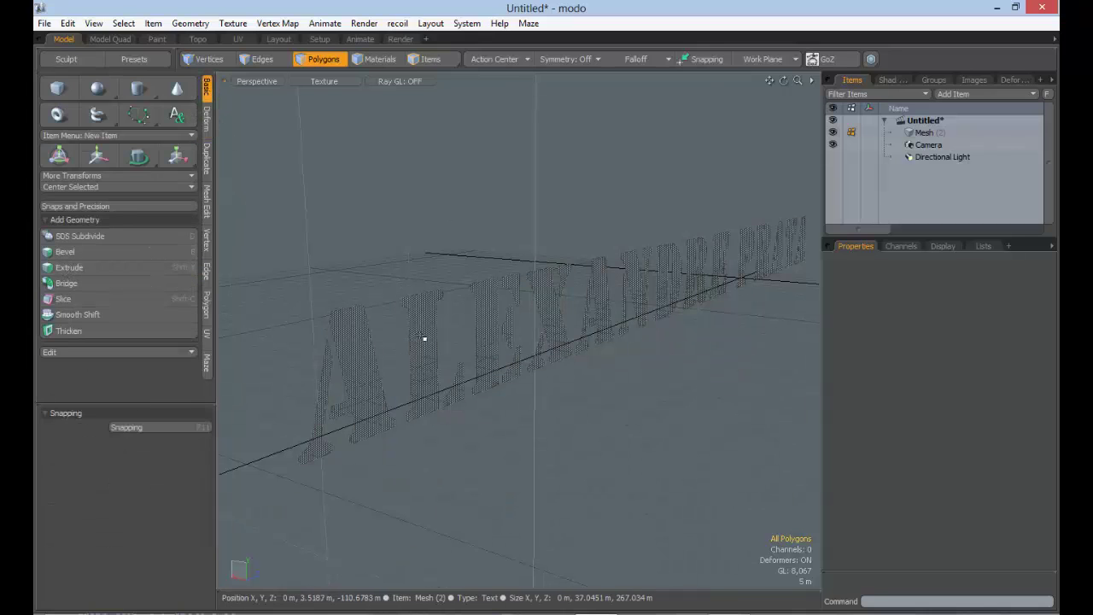
pyautogui.click(357, 63)
pyautogui.click(323, 64)
pyautogui.click(281, 64)
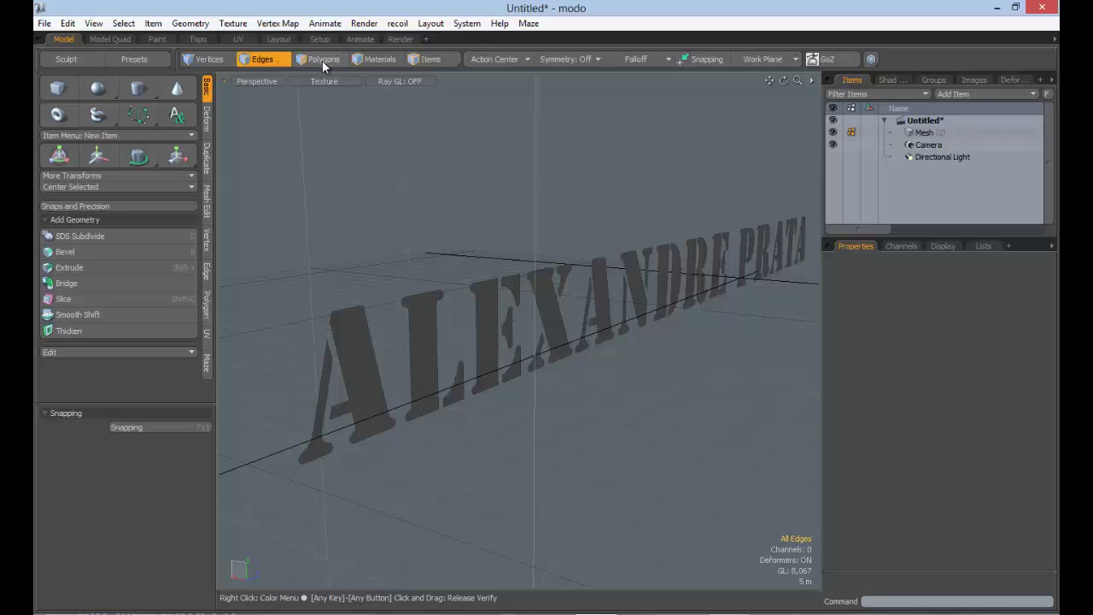
pyautogui.click(324, 63)
pyautogui.click(359, 332)
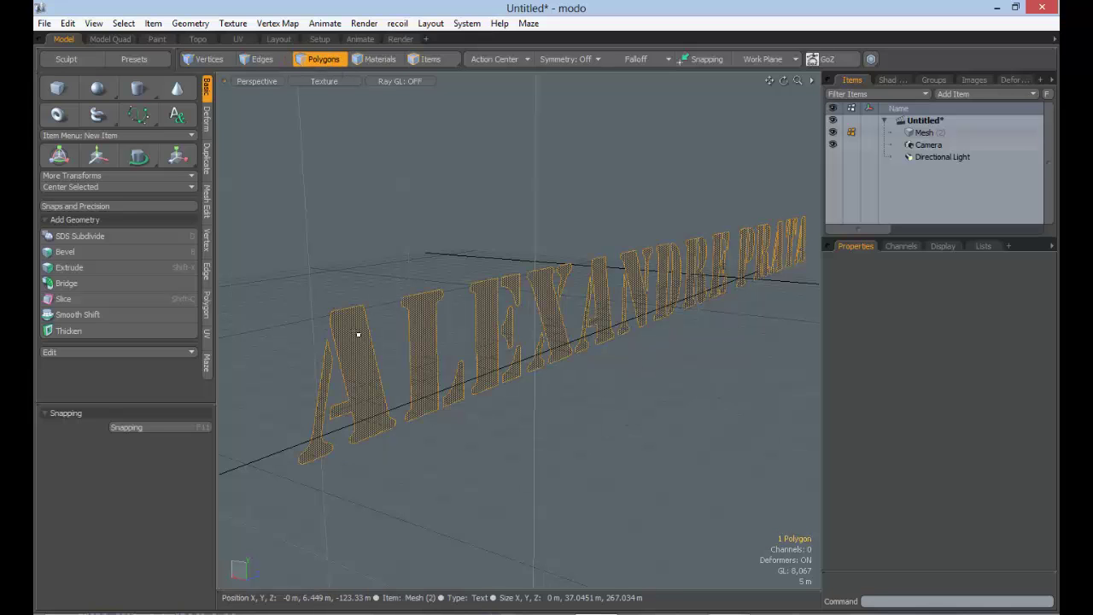
pyautogui.click(606, 503)
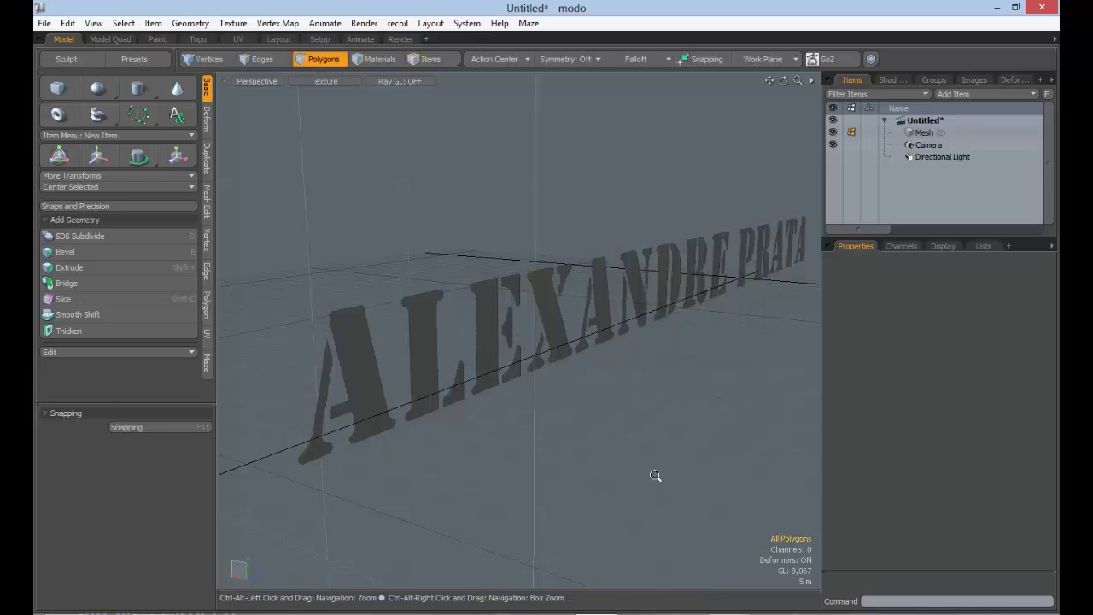
pyautogui.keyDown('alt'); pyautogui.moveTo(654, 476); pyautogui.dragTo(337, 413); pyautogui.keyUp('alt')
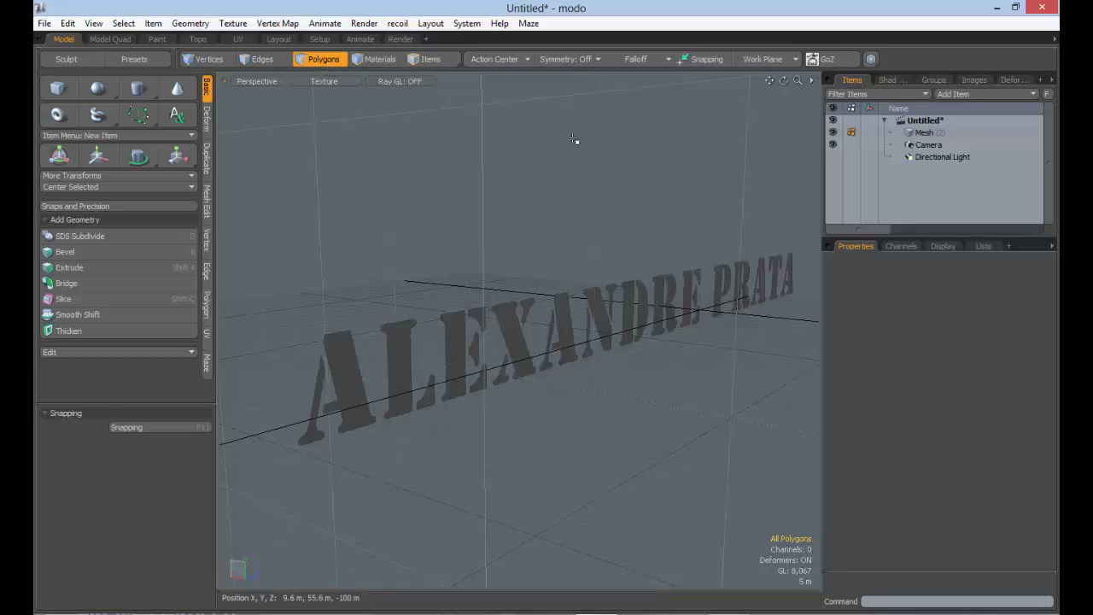
pyautogui.click(347, 415)
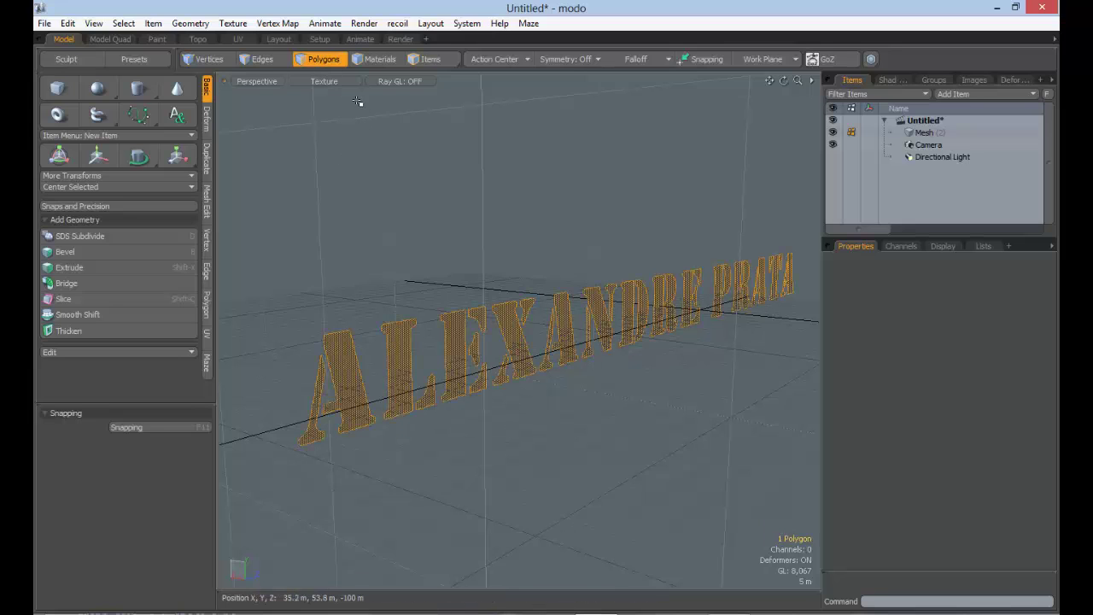
# Extrude the lettering with Shift+X to Extent X 1 m and orbit to inspect the thick letters
pyautogui.click(399, 186)
pyautogui.hotkey('shift', 'x')
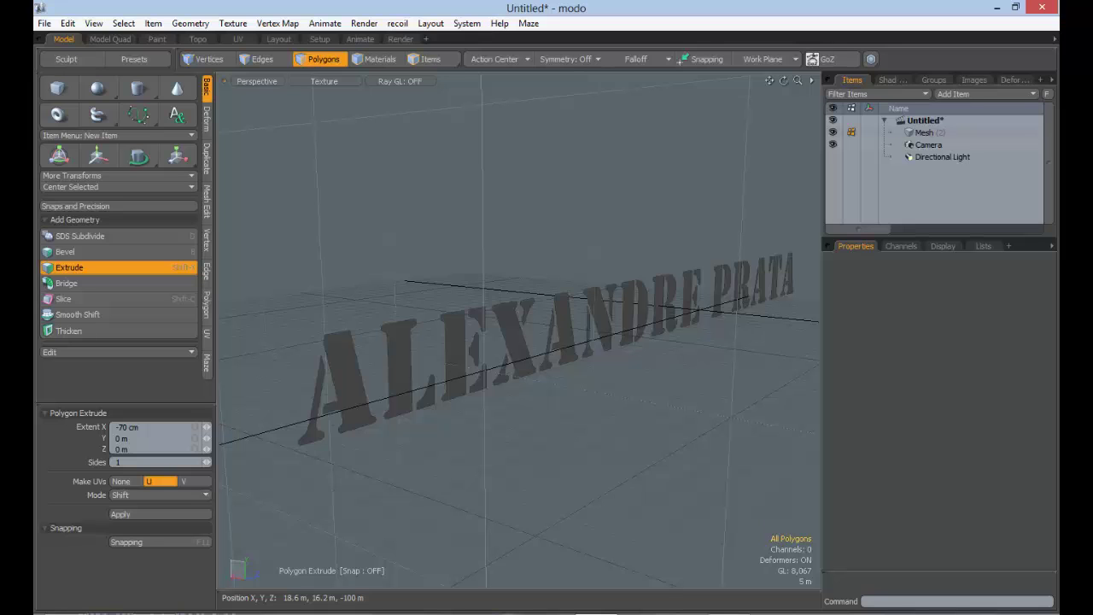
pyautogui.keyDown('alt'); pyautogui.moveTo(559, 386); pyautogui.dragTo(709, 269); pyautogui.keyUp('alt')
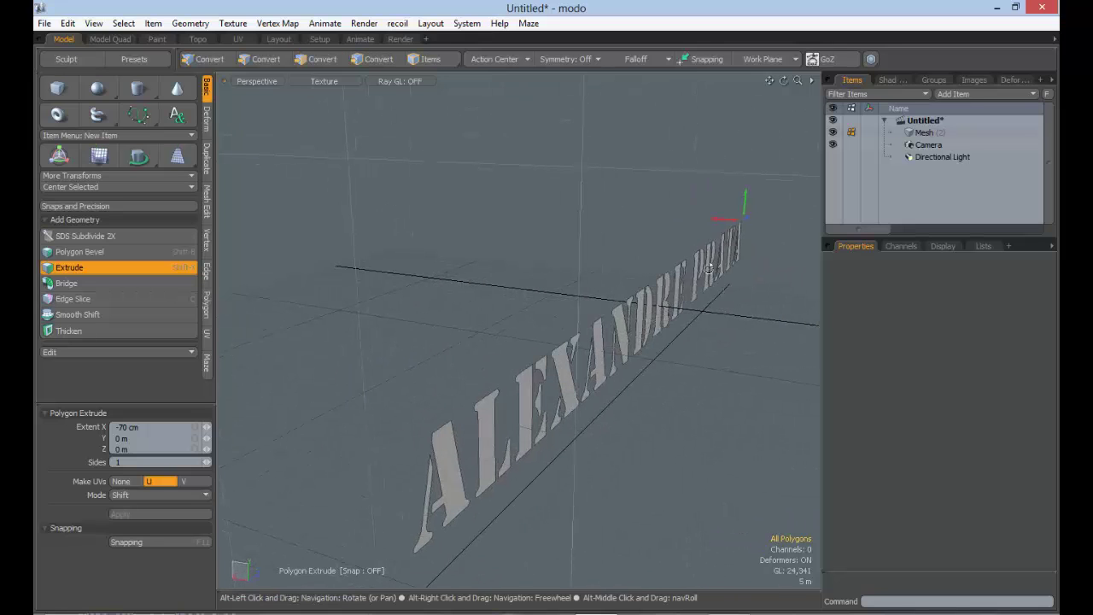
pyautogui.click(148, 426)
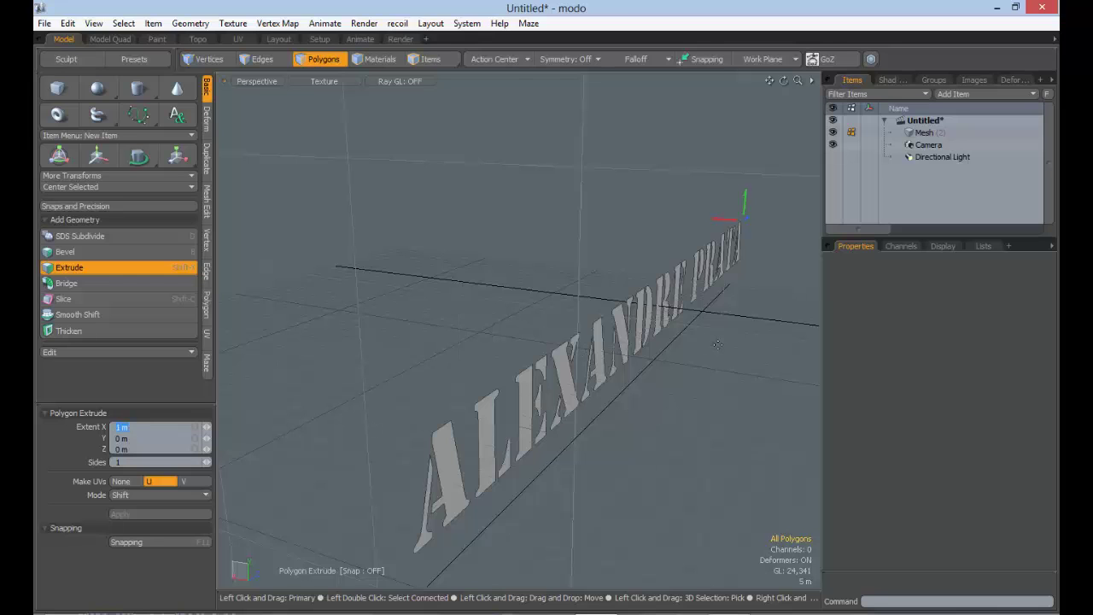
pyautogui.press('Return')
pyautogui.keyDown('alt'); pyautogui.moveTo(703, 390); pyautogui.dragTo(603, 379); pyautogui.keyUp('alt')
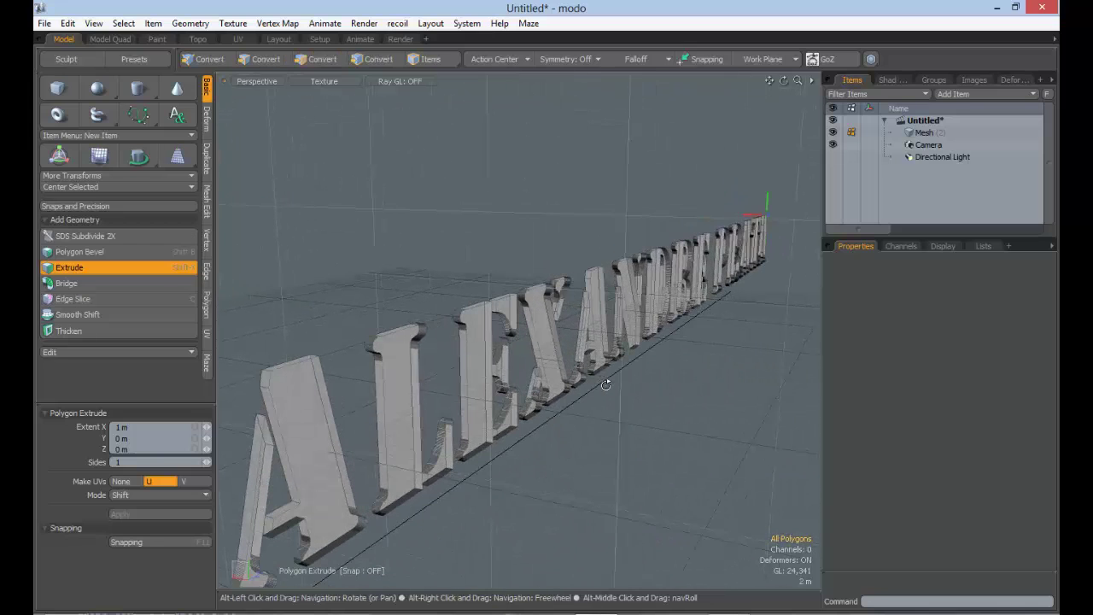
pyautogui.click(160, 430)
pyautogui.keyDown('ctrl'); pyautogui.keyDown('alt'); pyautogui.moveTo(646, 297); pyautogui.dragTo(589, 299); pyautogui.keyUp('alt'); pyautogui.keyUp('ctrl')
pyautogui.keyDown('alt'); pyautogui.moveTo(589, 299); pyautogui.dragTo(530, 393); pyautogui.keyUp('alt')
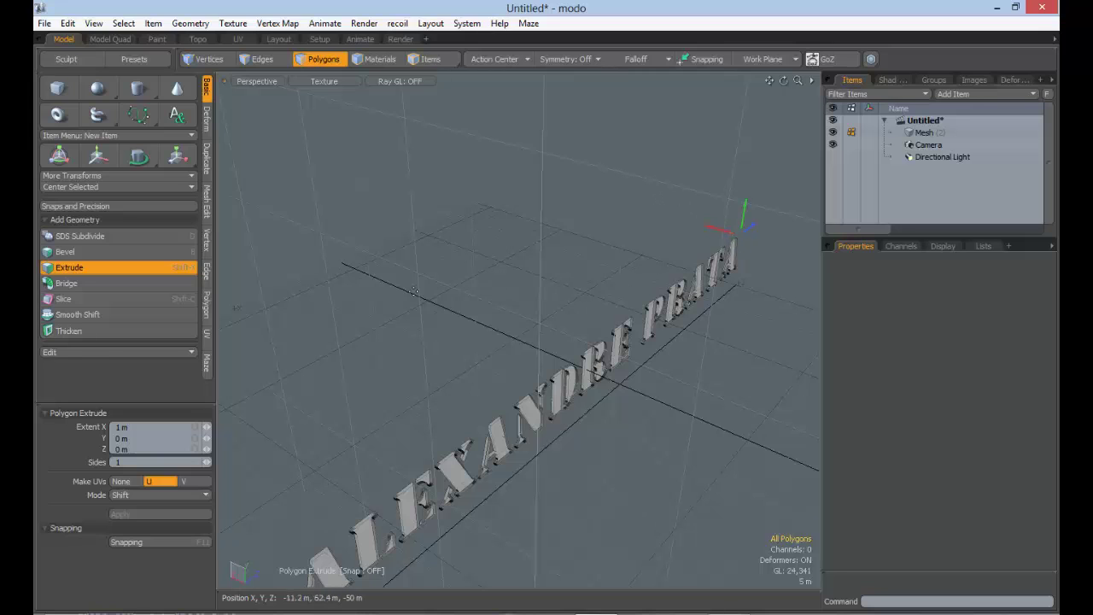
pyautogui.keyDown('alt'); pyautogui.moveTo(637, 448); pyautogui.dragTo(670, 380); pyautogui.keyUp('alt')
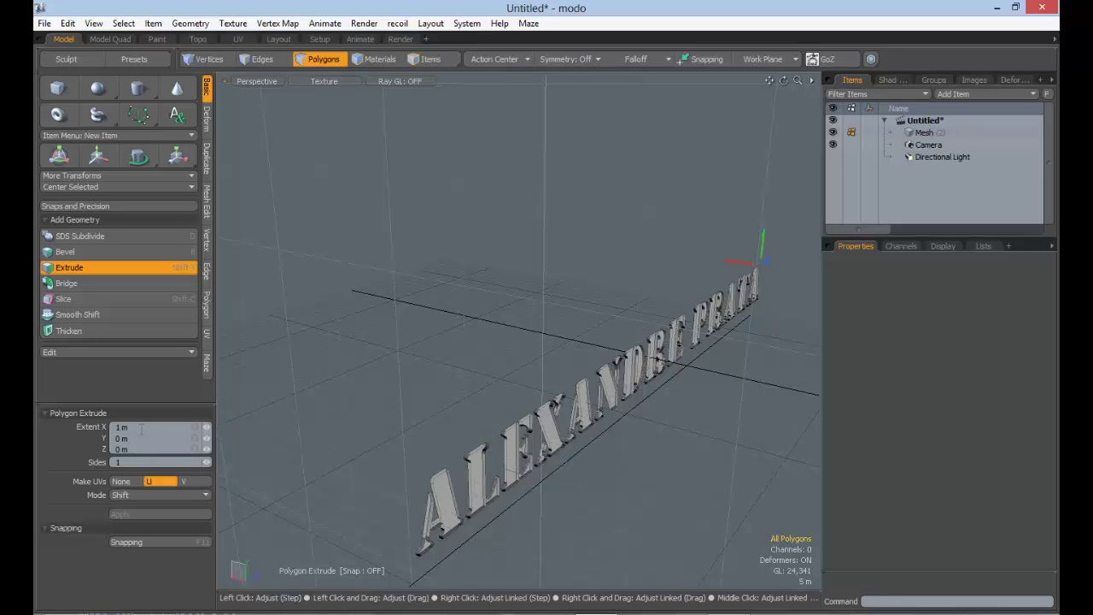
pyautogui.moveTo(143, 427); pyautogui.dragTo(73, 428)
# Reverse the extrusion to Extent X -1 m and inspect the reversed letters
pyautogui.write('-1')
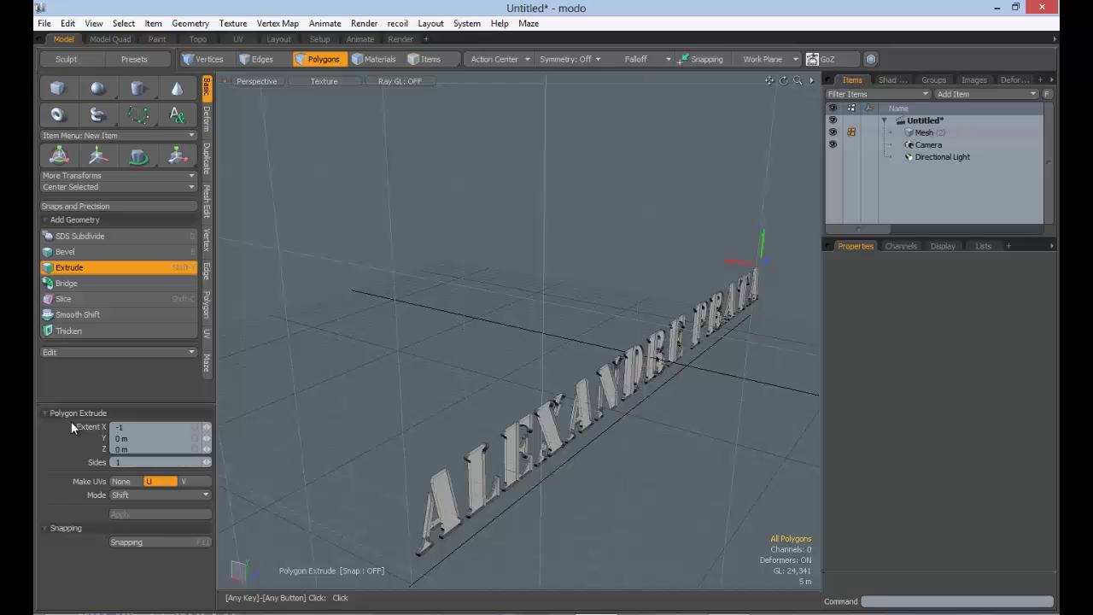
pyautogui.press('Return')
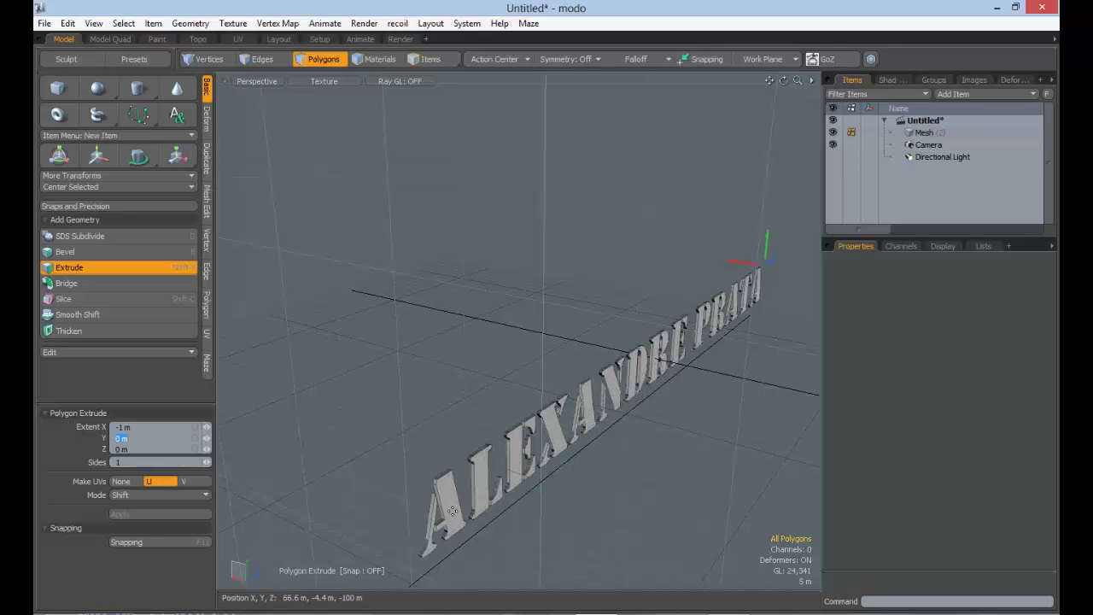
pyautogui.keyDown('alt'); pyautogui.moveTo(512, 507); pyautogui.dragTo(478, 479); pyautogui.keyUp('alt')
pyautogui.keyDown('ctrl'); pyautogui.keyDown('alt'); pyautogui.moveTo(436, 390); pyautogui.dragTo(392, 416); pyautogui.keyUp('alt'); pyautogui.keyUp('ctrl')
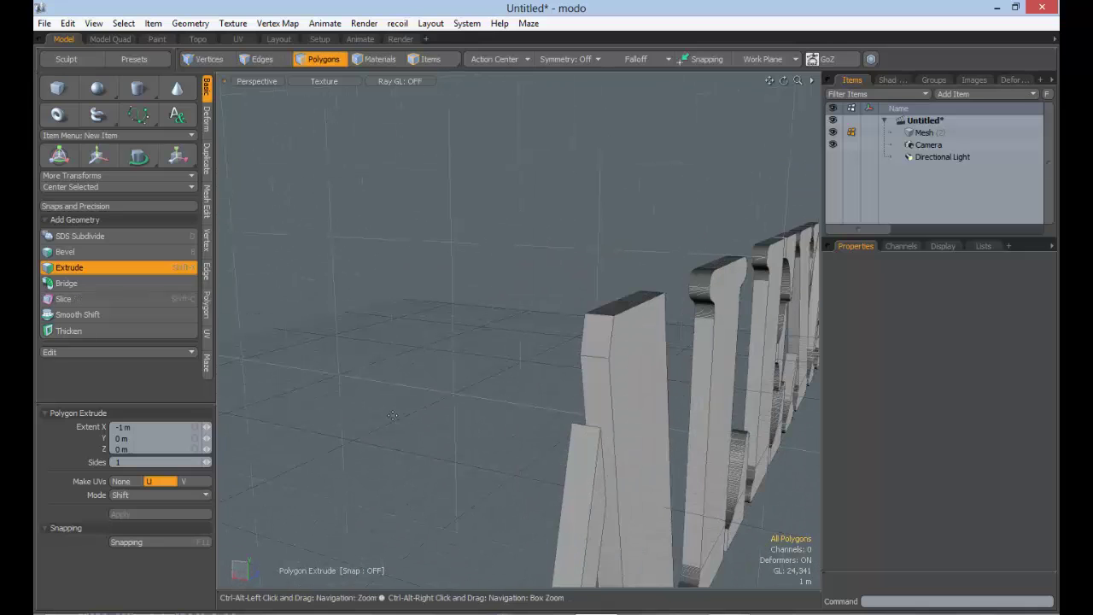
pyautogui.keyDown('ctrl'); pyautogui.keyDown('alt'); pyautogui.moveTo(657, 401); pyautogui.dragTo(426, 474); pyautogui.keyUp('alt'); pyautogui.keyUp('ctrl')
# Deepen the extrusion to Extent X -3 m and orbit around the thicker letters
pyautogui.click(133, 427)
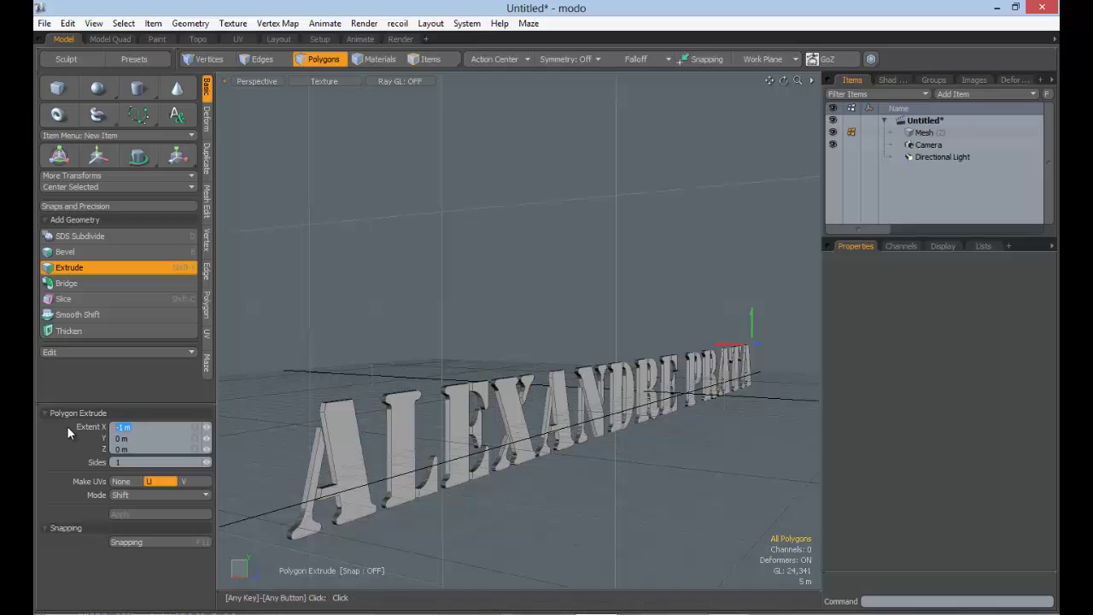
pyautogui.write('-3')
pyautogui.press('Return')
pyautogui.keyDown('alt'); pyautogui.moveTo(327, 487); pyautogui.dragTo(375, 472); pyautogui.keyUp('alt')
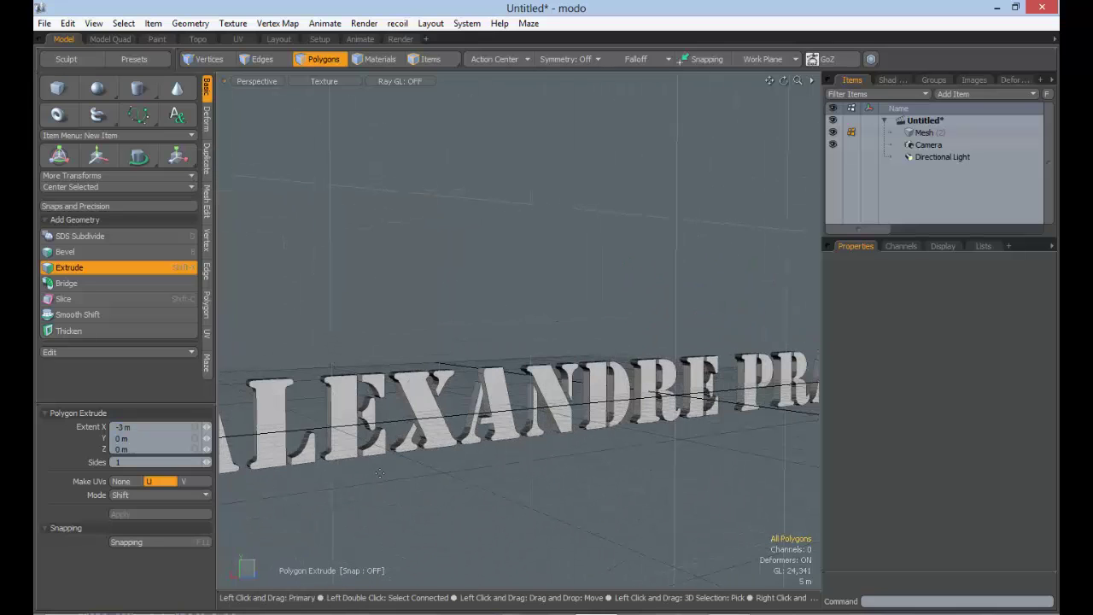
pyautogui.keyDown('alt'); pyautogui.moveTo(380, 473); pyautogui.dragTo(341, 435); pyautogui.keyUp('alt')
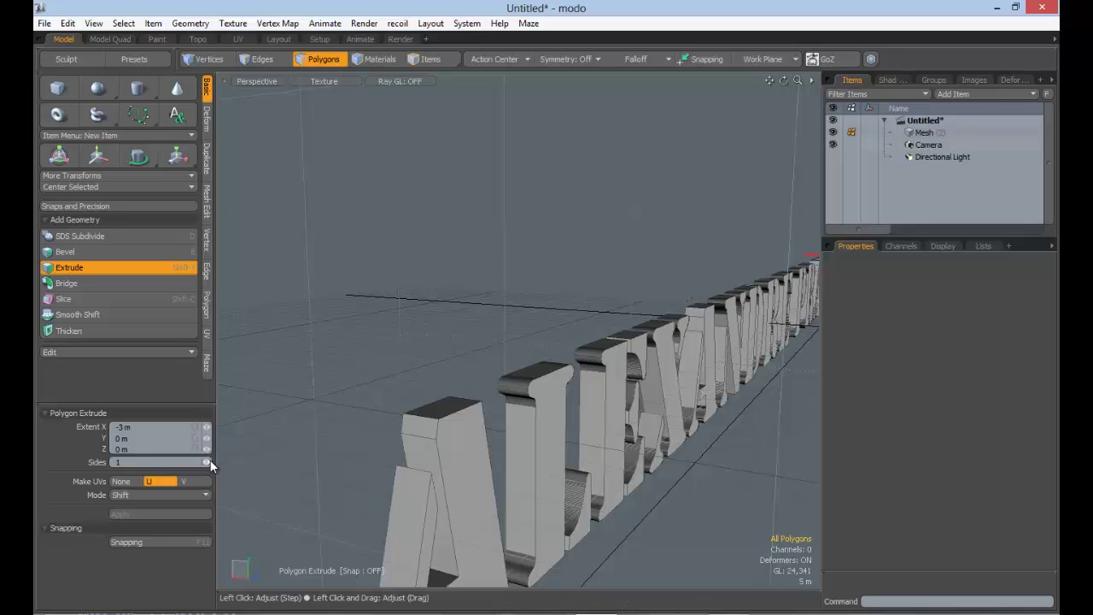
# Raise the extrusion Sides to 4, check the segmented letters, and commit the extrusion
pyautogui.click(209, 461)
pyautogui.click(210, 461)
pyautogui.click(211, 462)
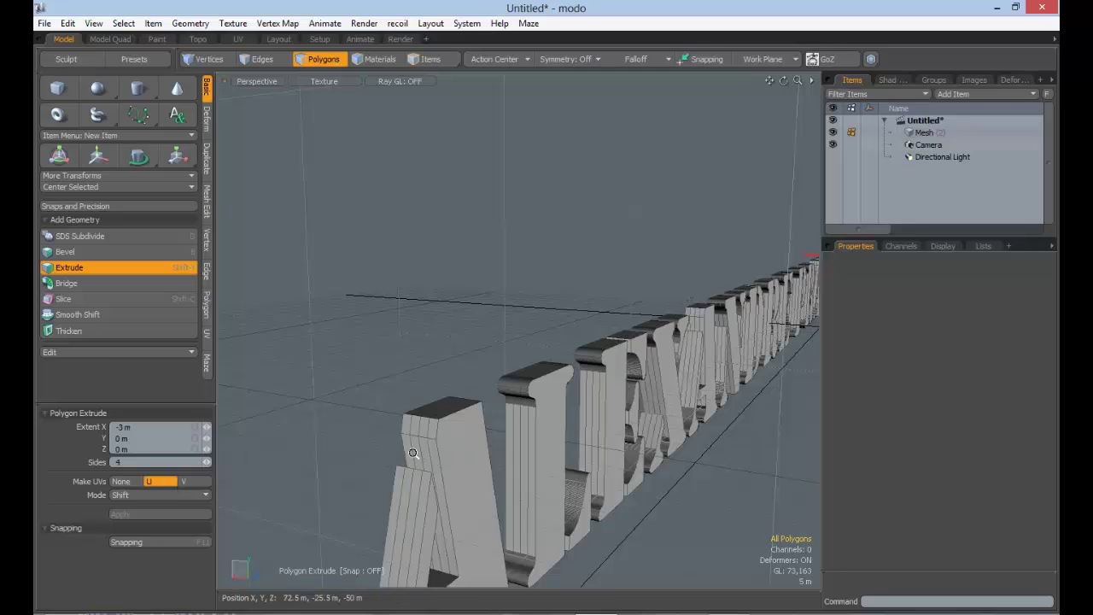
pyautogui.keyDown('ctrl'); pyautogui.keyDown('alt'); pyautogui.moveTo(413, 454); pyautogui.dragTo(417, 445); pyautogui.keyUp('alt'); pyautogui.keyUp('ctrl')
pyautogui.keyDown('alt'); pyautogui.keyDown('shift'); pyautogui.moveTo(418, 445); pyautogui.dragTo(434, 373); pyautogui.keyUp('shift'); pyautogui.keyUp('alt')
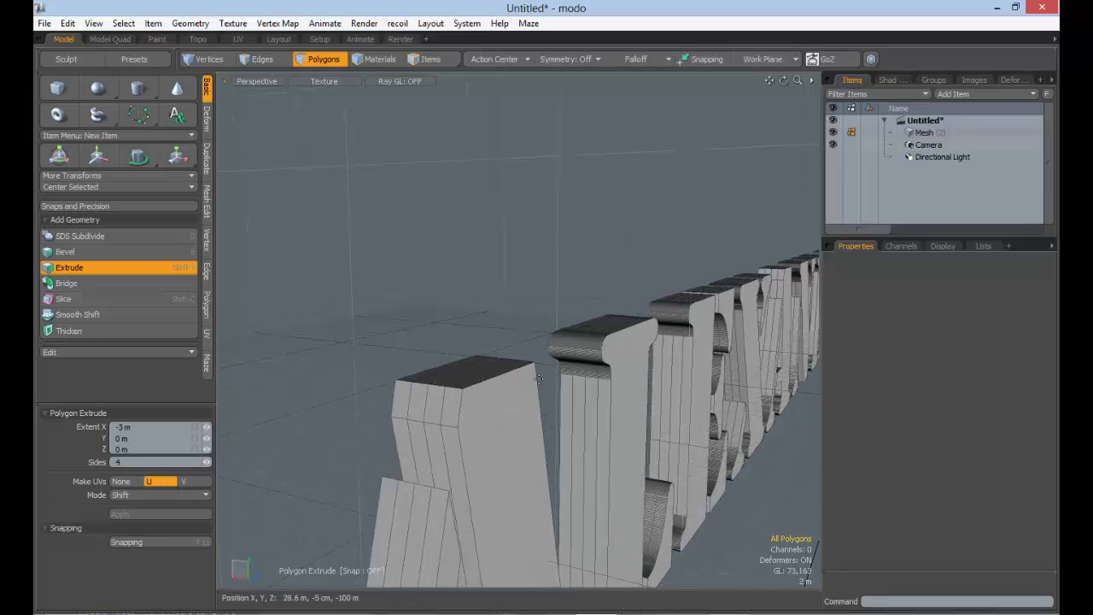
pyautogui.keyDown('alt'); pyautogui.moveTo(657, 409); pyautogui.dragTo(712, 409); pyautogui.keyUp('alt')
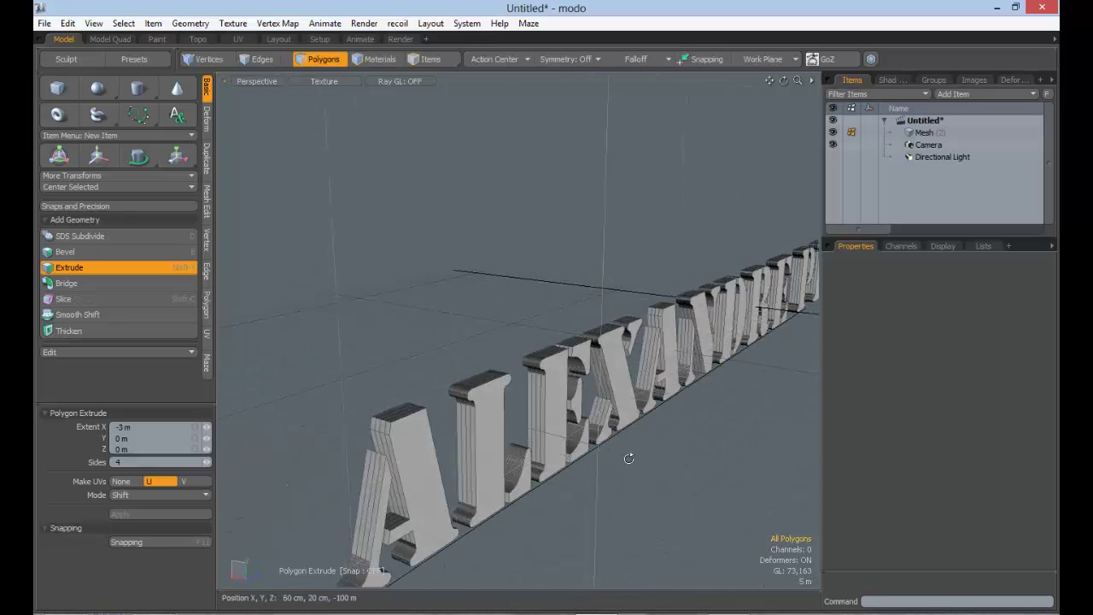
pyautogui.keyDown('alt'); pyautogui.moveTo(629, 459); pyautogui.dragTo(252, 407); pyautogui.keyUp('alt')
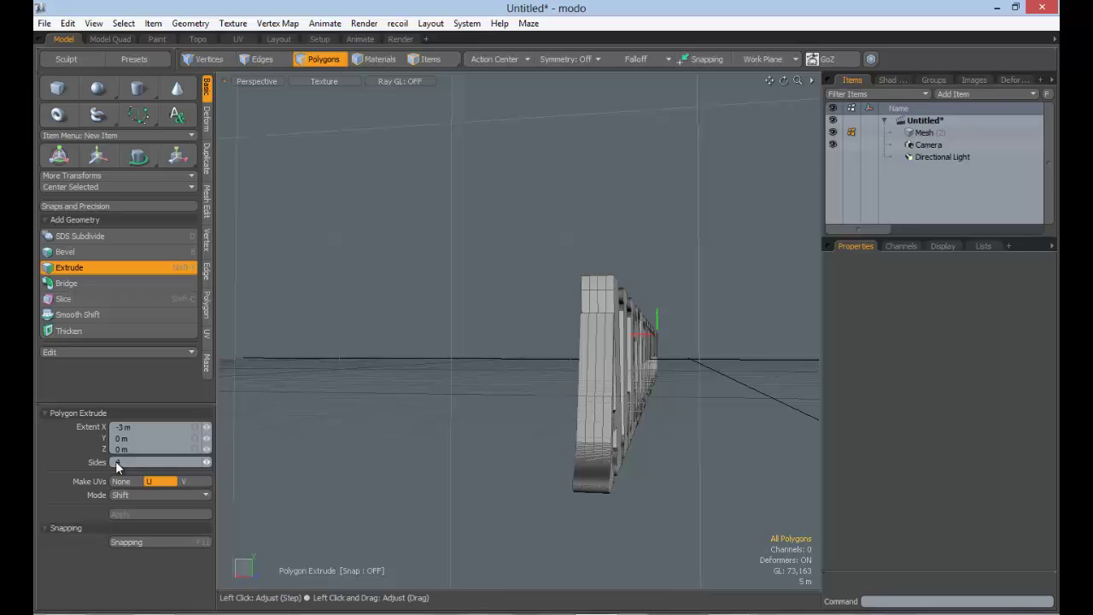
pyautogui.keyDown('alt'); pyautogui.moveTo(730, 437); pyautogui.dragTo(517, 430); pyautogui.keyUp('alt')
pyautogui.press('q')
pyautogui.keyDown('alt'); pyautogui.moveTo(643, 445); pyautogui.dragTo(393, 308); pyautogui.keyUp('alt')
pyautogui.scroll(-3, 563, 432)
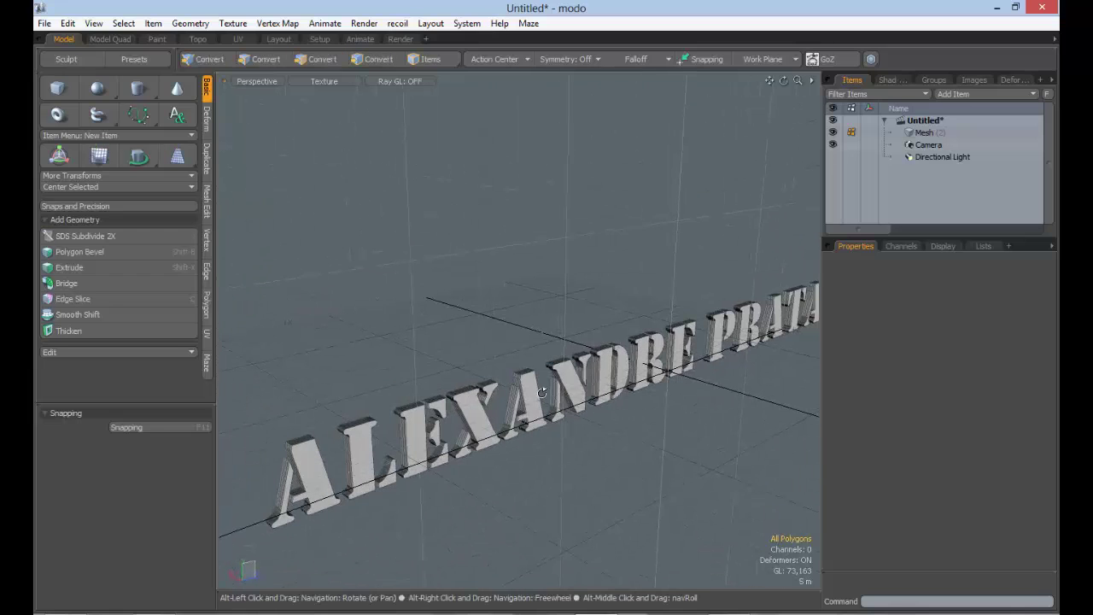
# Show the Shader Tree, preview-render the extruded lettering, then close the preview
pyautogui.click(898, 81)
pyautogui.press('F8')
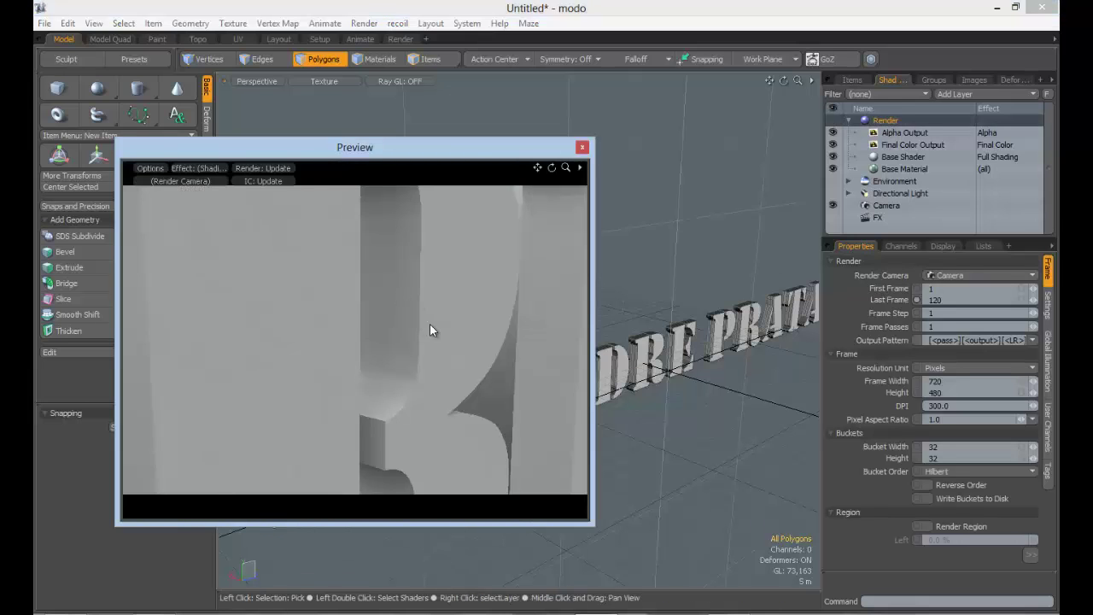
pyautogui.keyDown('ctrl'); pyautogui.keyDown('alt'); pyautogui.moveTo(498, 326); pyautogui.dragTo(145, 384); pyautogui.keyUp('alt'); pyautogui.keyUp('ctrl')
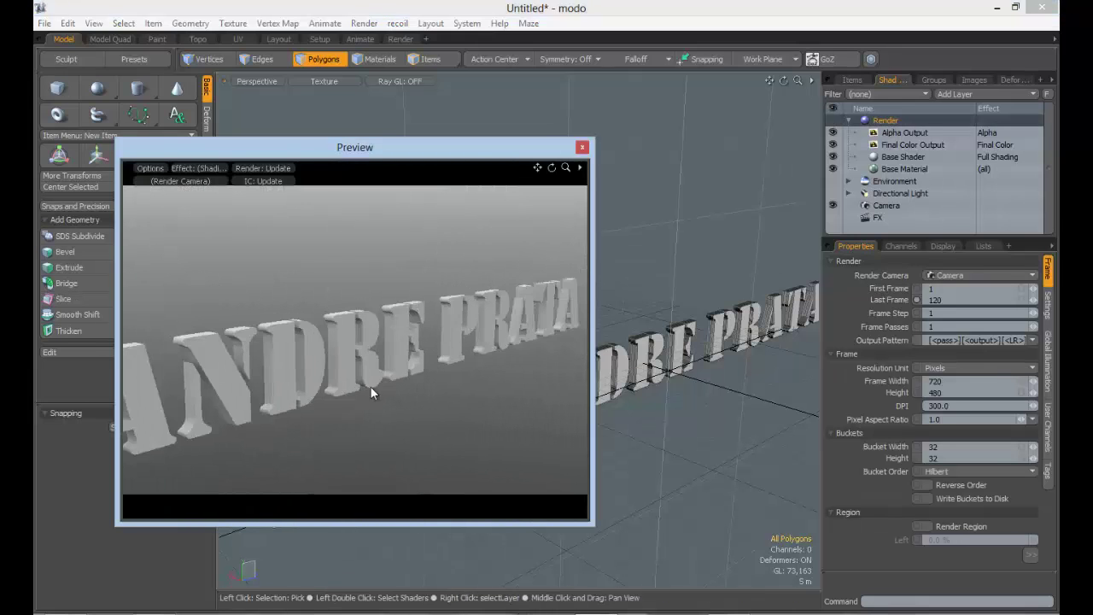
pyautogui.keyDown('ctrl'); pyautogui.keyDown('alt'); pyautogui.moveTo(370, 387); pyautogui.dragTo(352, 352); pyautogui.keyUp('alt'); pyautogui.keyUp('ctrl')
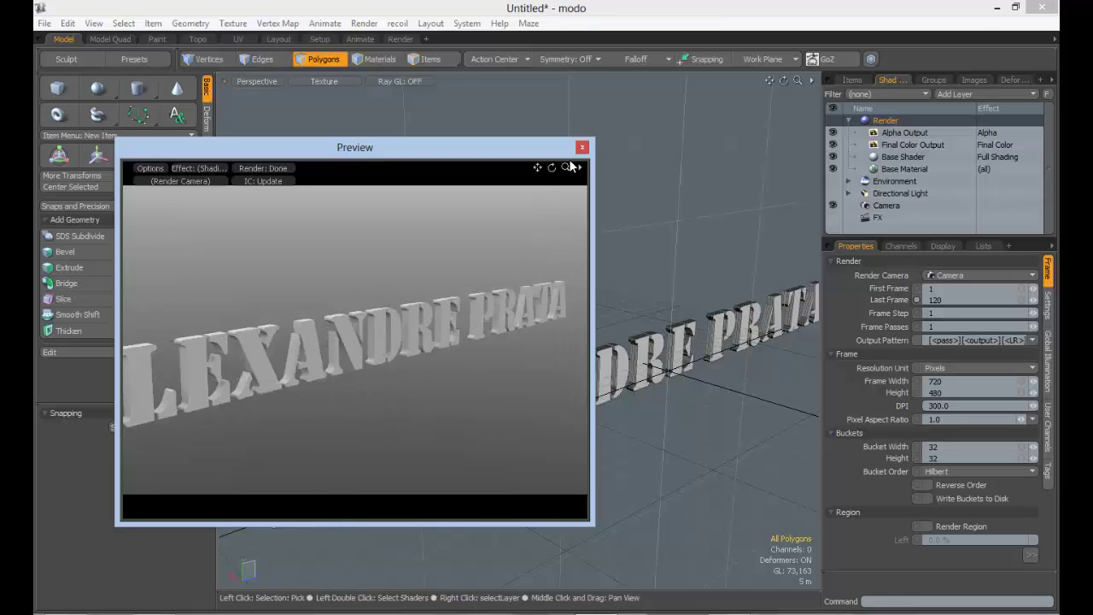
pyautogui.click(583, 148)
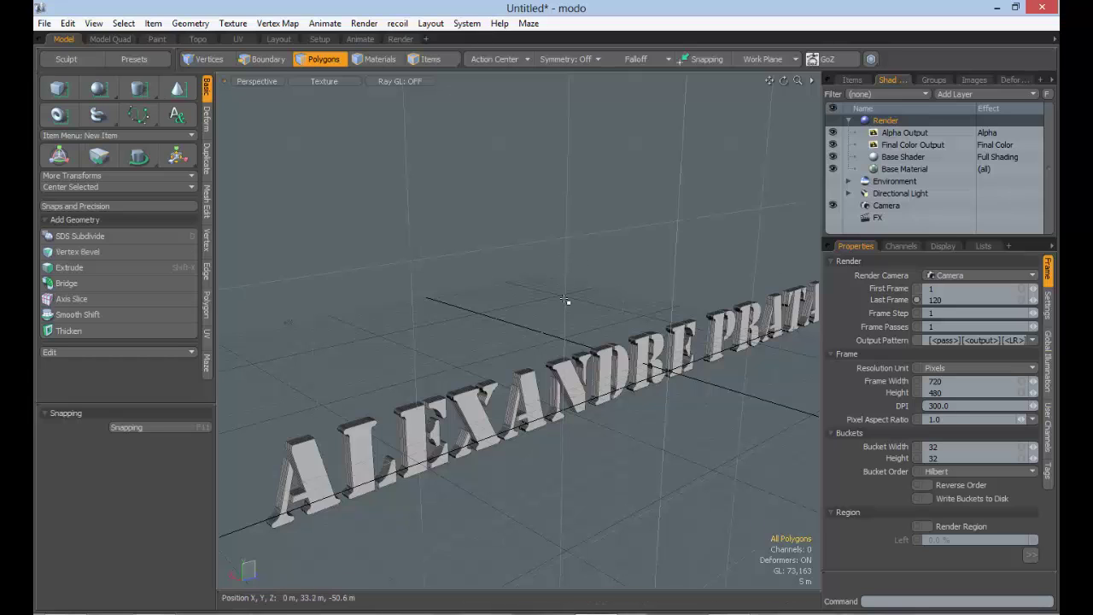
# Undo the extrusion so the lettering is flat, deselect it, and orbit to view it edge-on
pyautogui.hotkey('ctrl', 'z')
pyautogui.hotkey('ctrl', 'z')
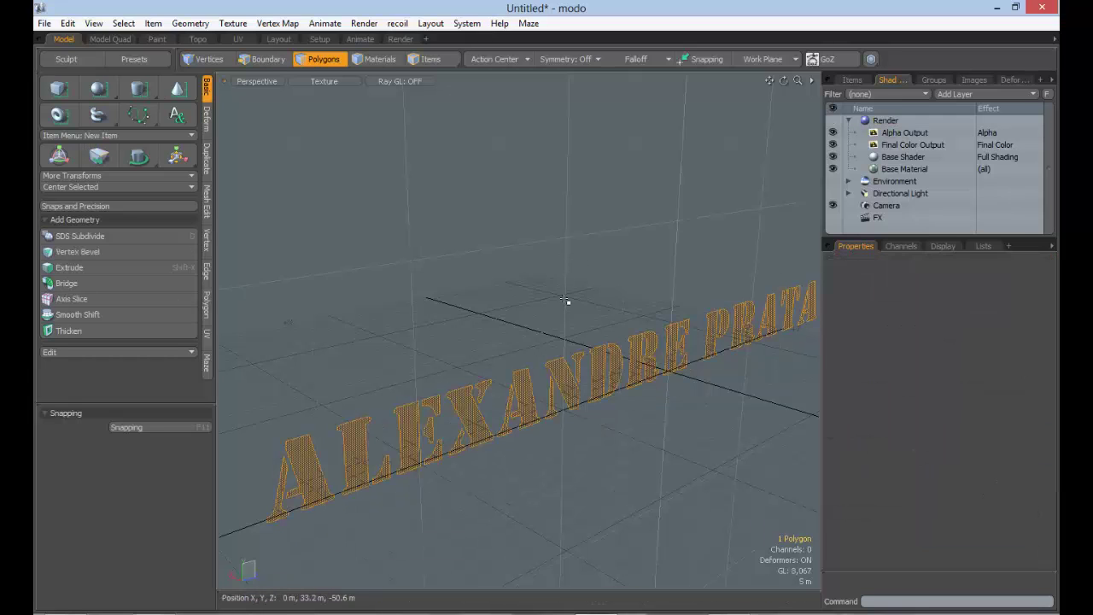
pyautogui.click(548, 411)
pyautogui.keyDown('alt'); pyautogui.moveTo(548, 412); pyautogui.dragTo(458, 368); pyautogui.keyUp('alt')
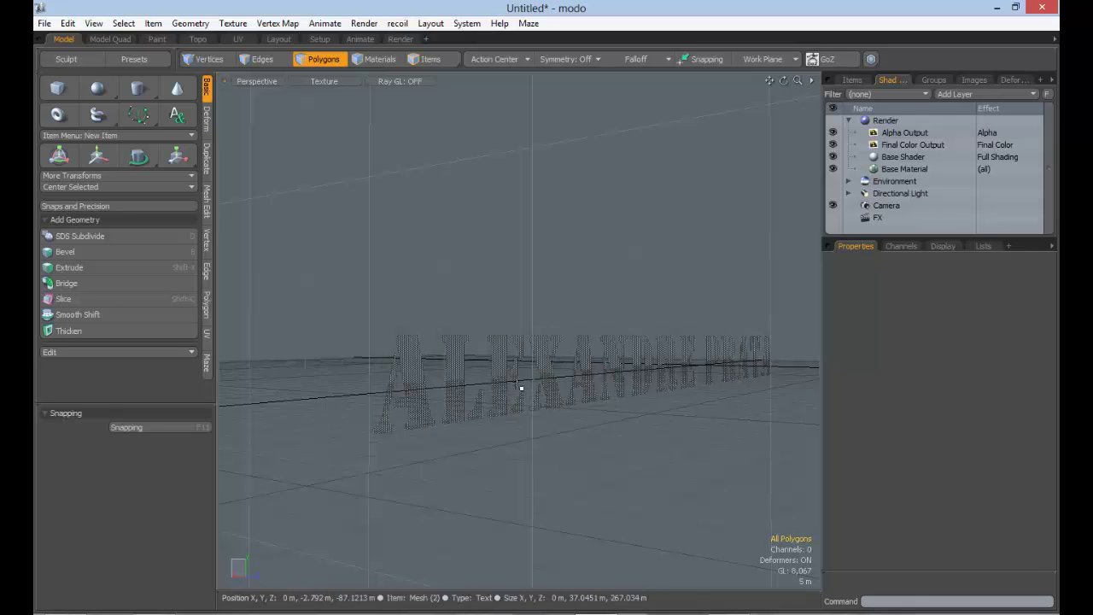
pyautogui.keyDown('alt'); pyautogui.moveTo(520, 387); pyautogui.dragTo(494, 373); pyautogui.keyUp('alt')
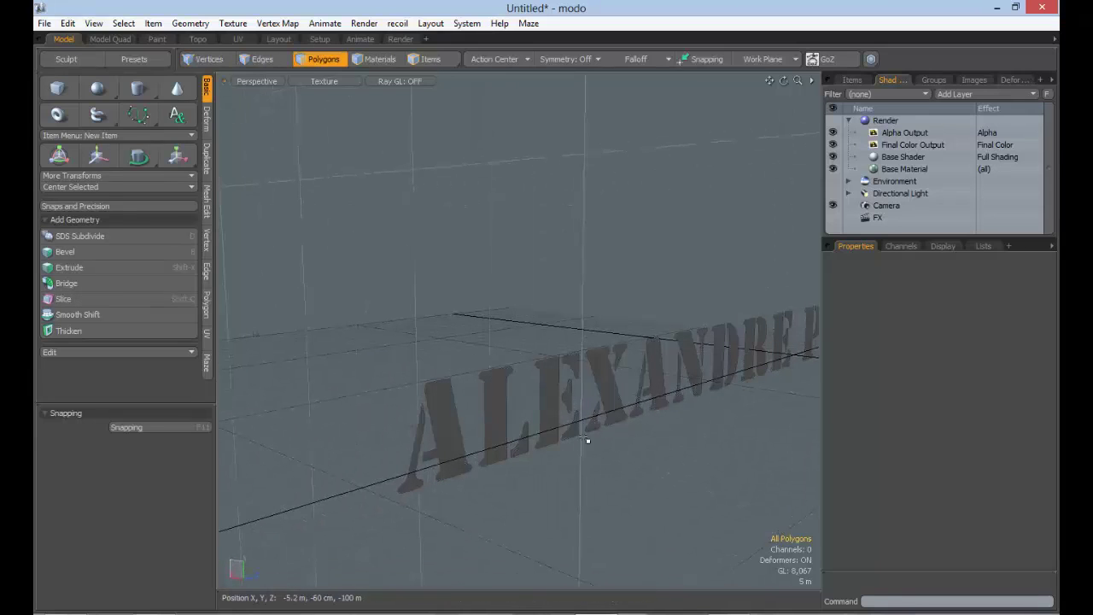
pyautogui.keyDown('alt'); pyautogui.moveTo(594, 433); pyautogui.dragTo(472, 429); pyautogui.keyUp('alt')
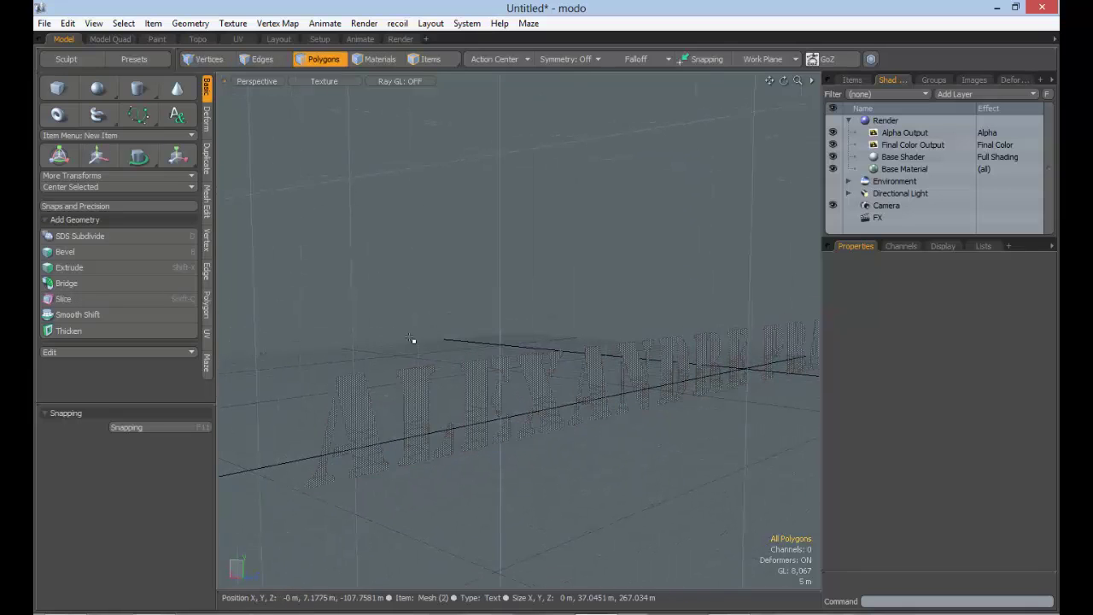
pyautogui.click(190, 23)
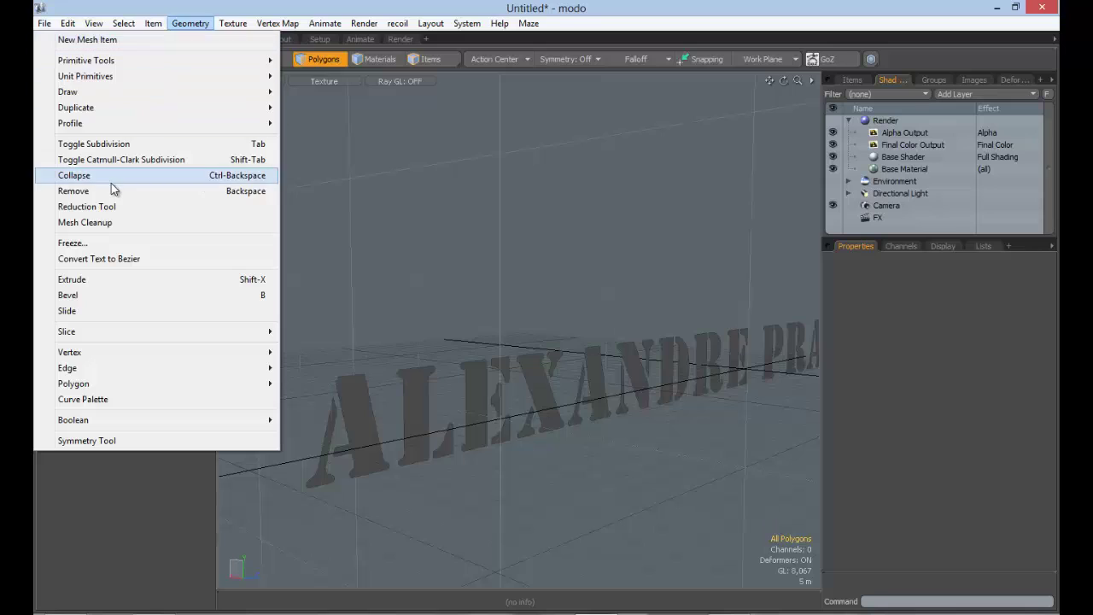
# Convert the text to Bezier outline curves with Geometry > Convert Text to Bezier and frame the first A
pyautogui.click(116, 259)
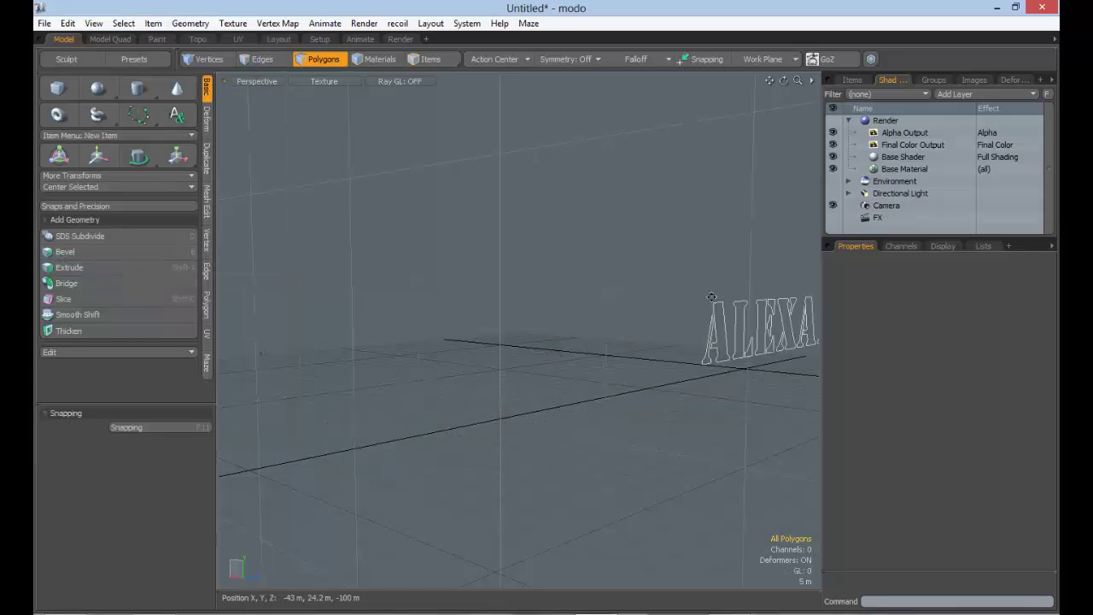
pyautogui.keyDown('alt'); pyautogui.moveTo(712, 296); pyautogui.dragTo(573, 398); pyautogui.keyUp('alt')
pyautogui.scroll(2, 518, 381)
pyautogui.scroll(2, 463, 357)
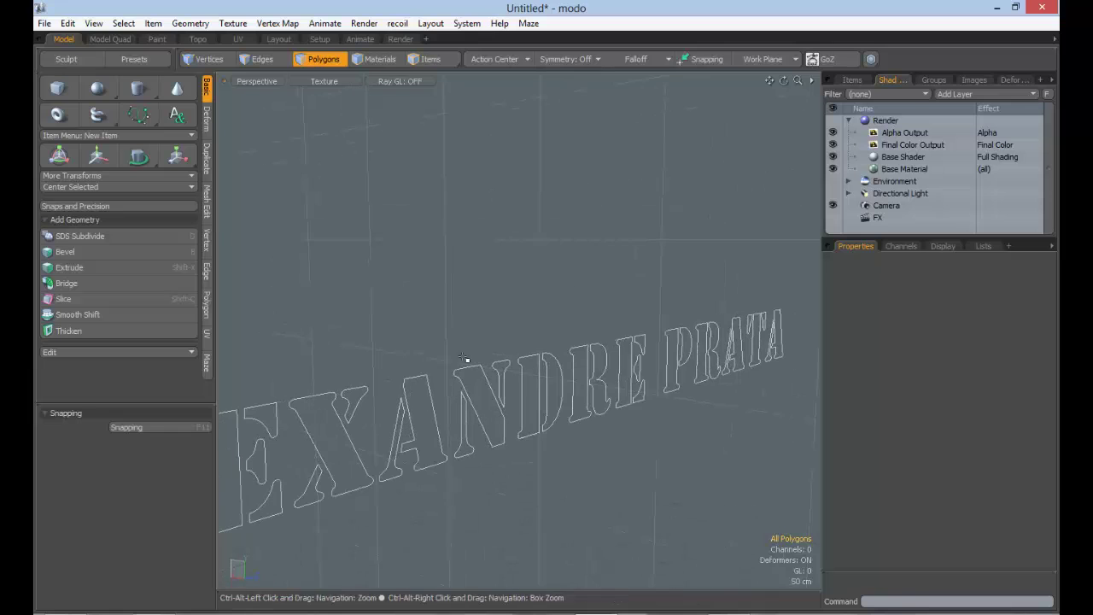
pyautogui.keyDown('alt'); pyautogui.moveTo(433, 377); pyautogui.dragTo(387, 371); pyautogui.keyUp('alt')
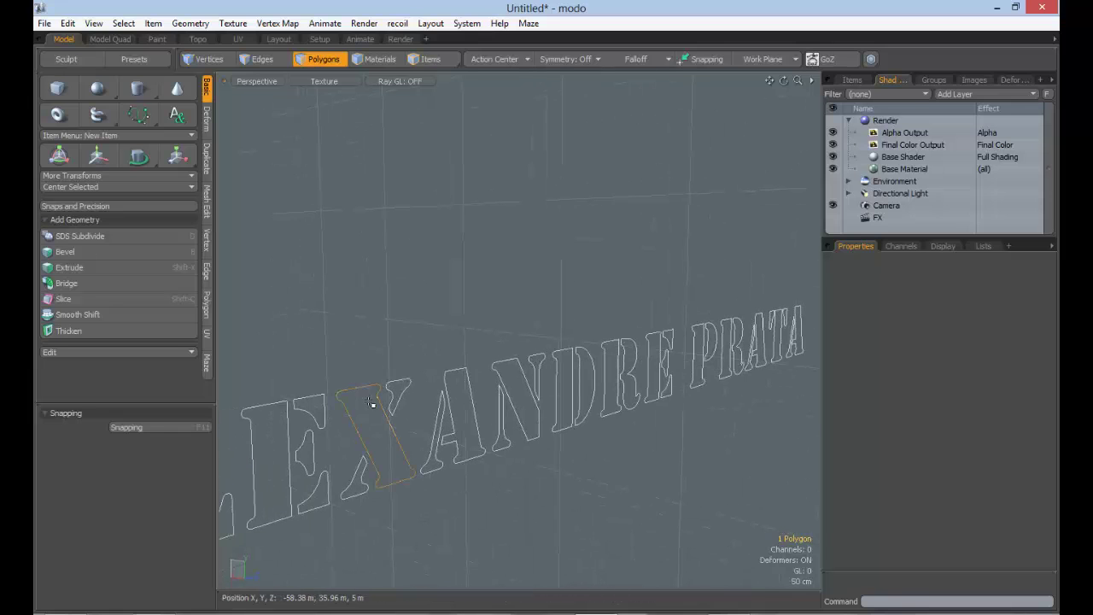
pyautogui.hotkey('shift', 'a')
pyautogui.keyDown('ctrl'); pyautogui.keyDown('alt'); pyautogui.moveTo(507, 366); pyautogui.dragTo(573, 306); pyautogui.keyUp('alt'); pyautogui.keyUp('ctrl')
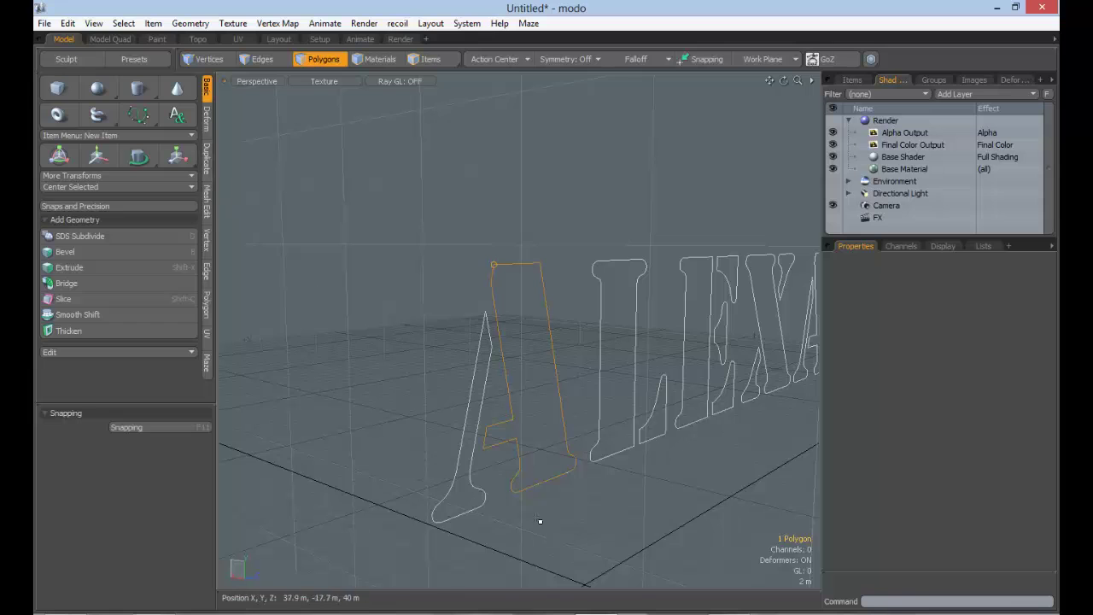
# Select the left piece of the letter A and pan along the outlines toward RATA
pyautogui.click(478, 370)
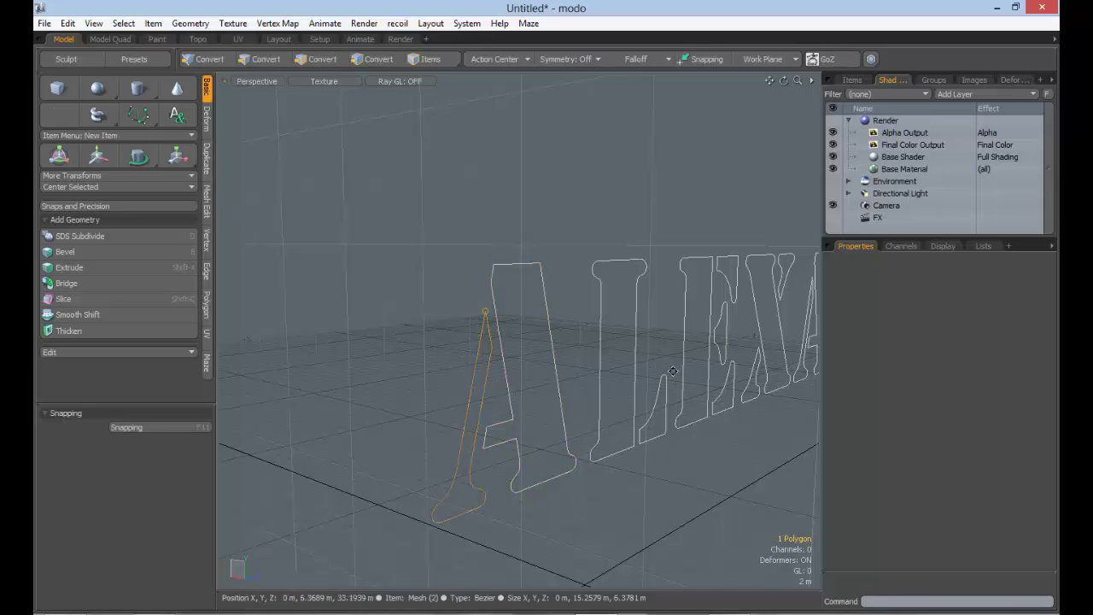
pyautogui.keyDown('alt'); pyautogui.keyDown('shift'); pyautogui.moveTo(768, 358); pyautogui.dragTo(367, 395); pyautogui.keyUp('shift'); pyautogui.keyUp('alt')
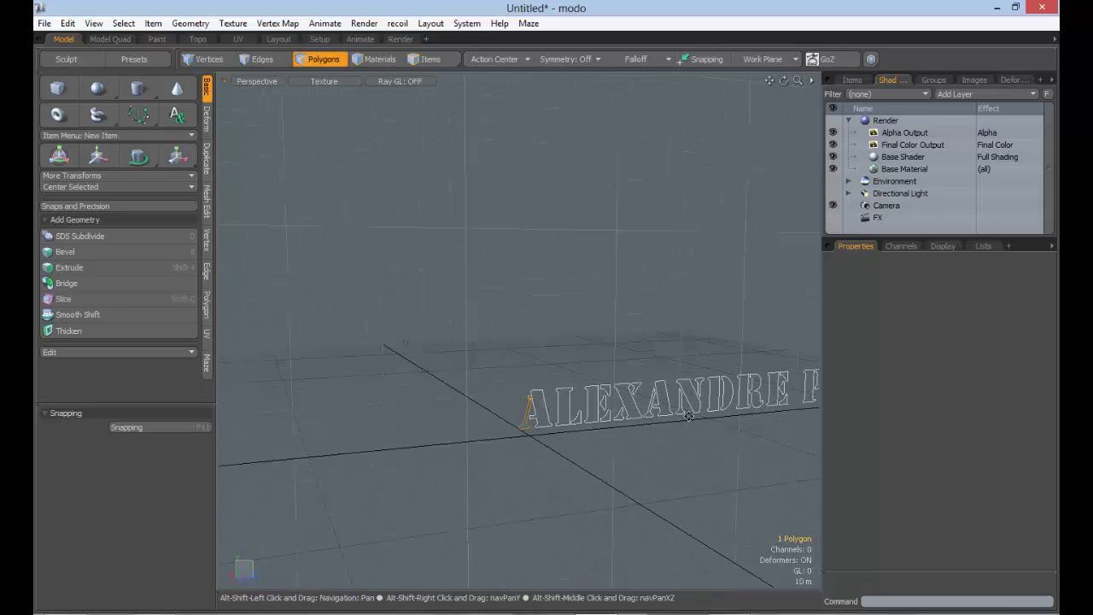
pyautogui.keyDown('alt'); pyautogui.keyDown('shift'); pyautogui.moveTo(747, 408); pyautogui.dragTo(548, 407); pyautogui.keyUp('shift'); pyautogui.keyUp('alt')
pyautogui.keyDown('alt'); pyautogui.keyDown('shift'); pyautogui.moveTo(736, 371); pyautogui.dragTo(492, 357); pyautogui.keyUp('shift'); pyautogui.keyUp('alt')
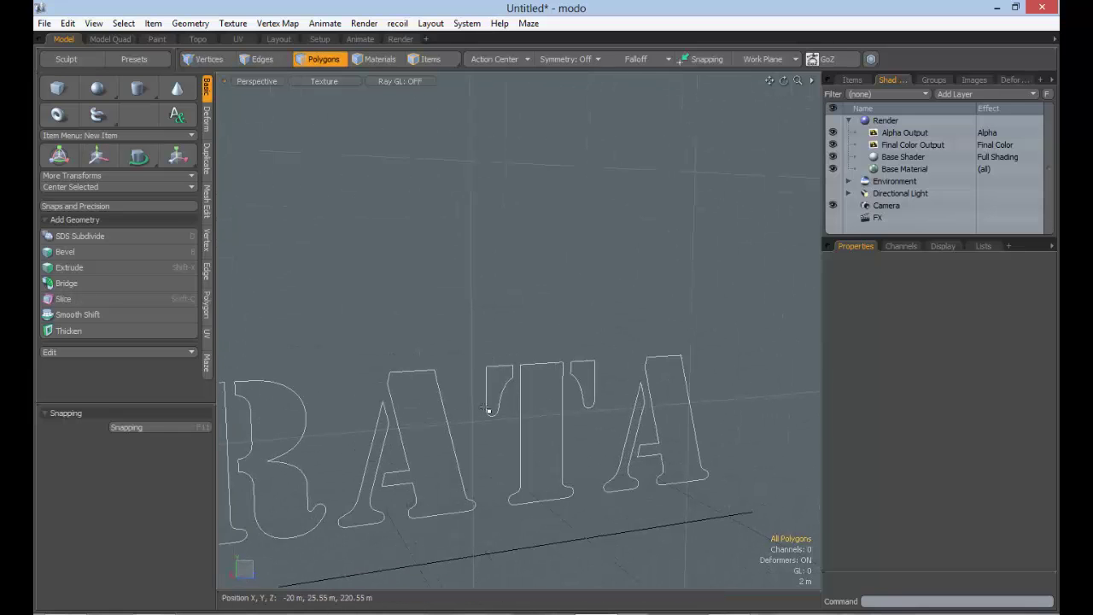
pyautogui.press('y')
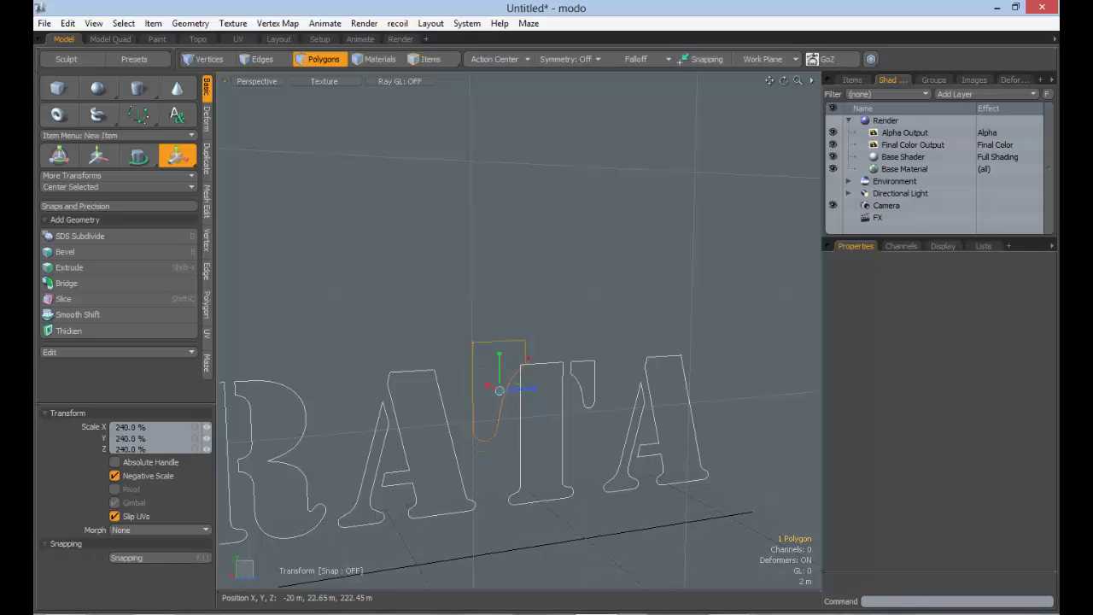
pyautogui.press('space')
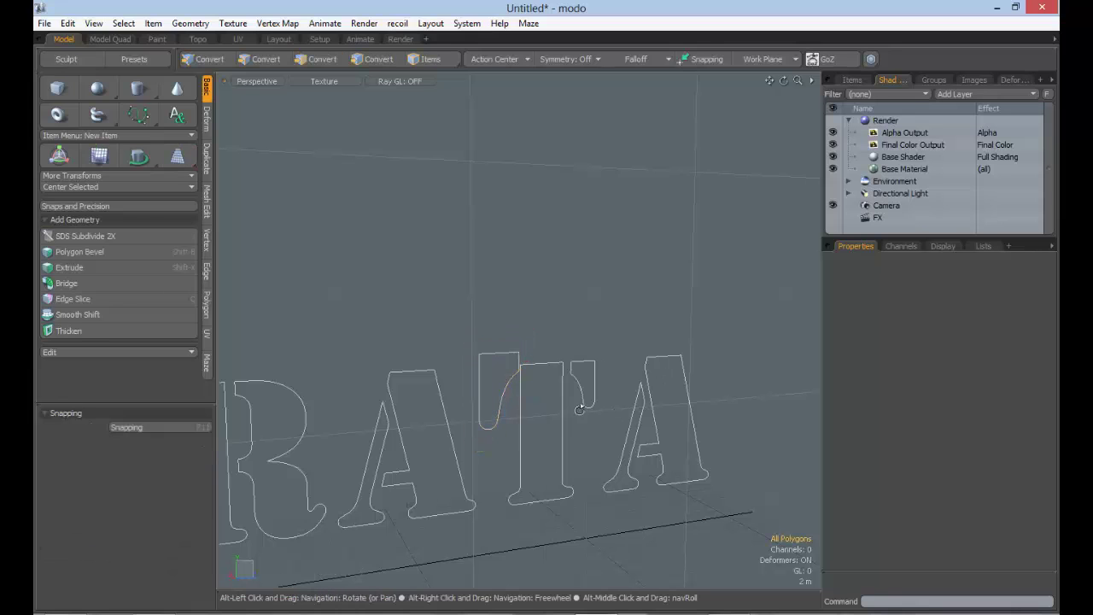
pyautogui.keyDown('alt'); pyautogui.moveTo(578, 402); pyautogui.dragTo(575, 340); pyautogui.keyUp('alt')
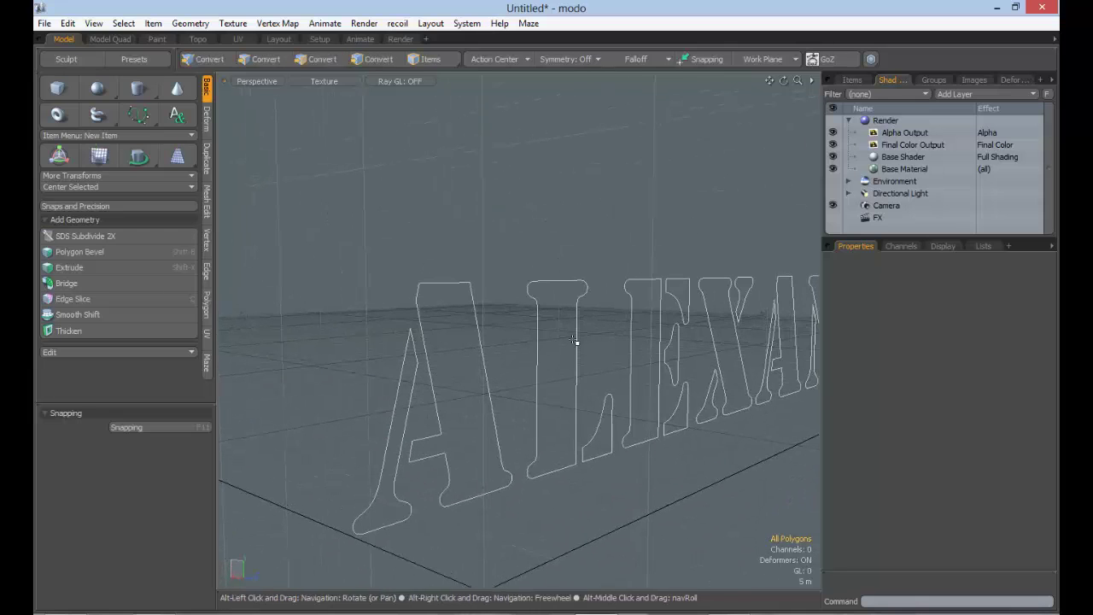
# Reshape the L outline curve in Bezier Edit mode by moving control points and tangent handles
pyautogui.click(567, 283)
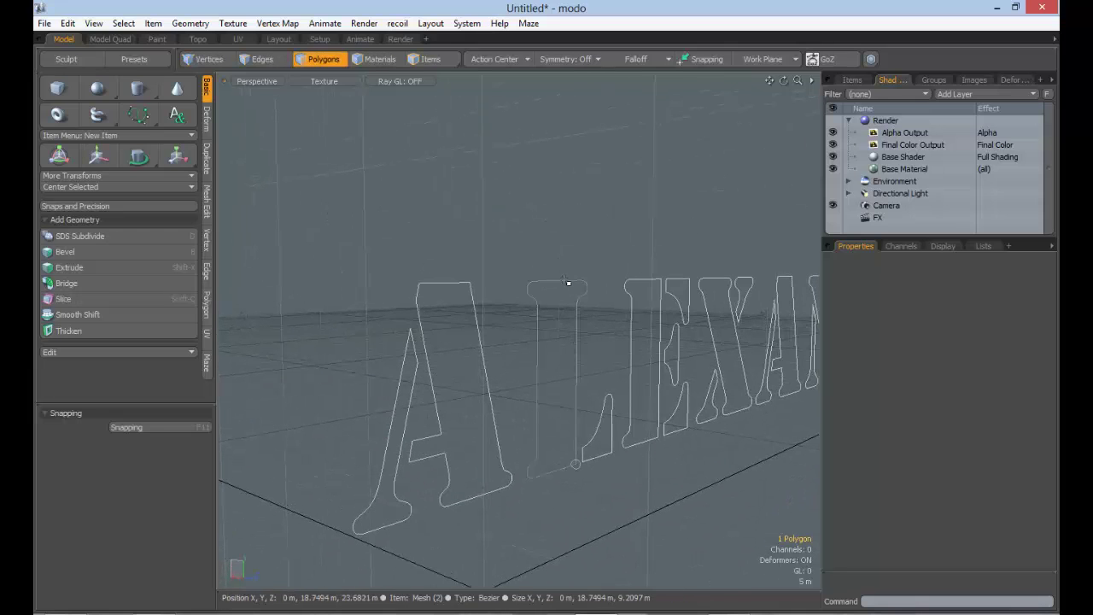
pyautogui.click(139, 114)
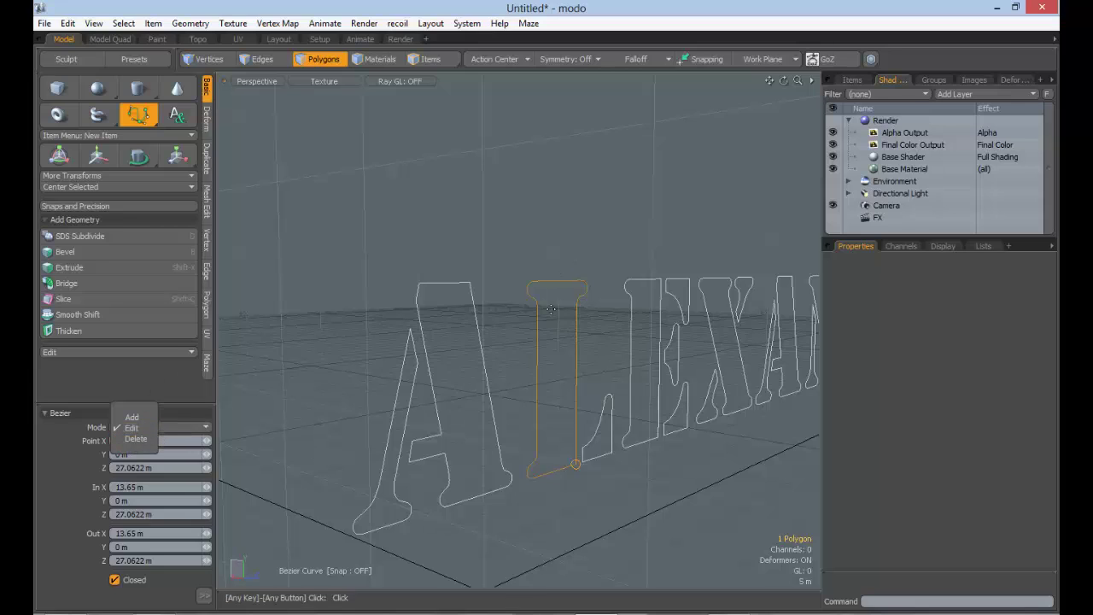
pyautogui.click(559, 283)
pyautogui.click(560, 281)
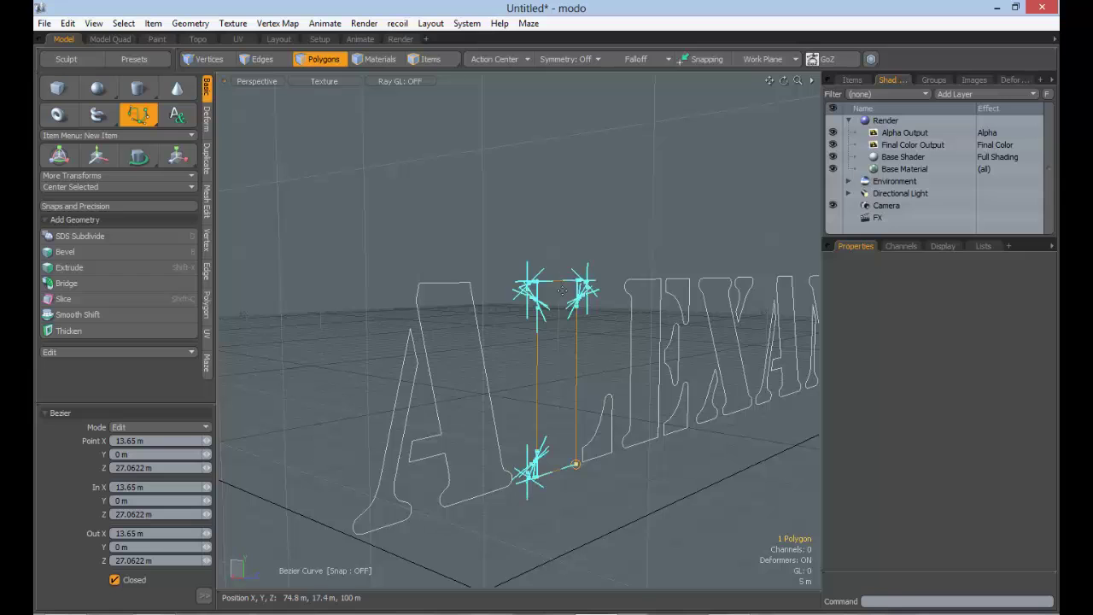
pyautogui.keyDown('alt'); pyautogui.moveTo(631, 308); pyautogui.dragTo(660, 290); pyautogui.keyUp('alt')
pyautogui.click(577, 364)
pyautogui.moveTo(594, 376); pyautogui.dragTo(653, 144)
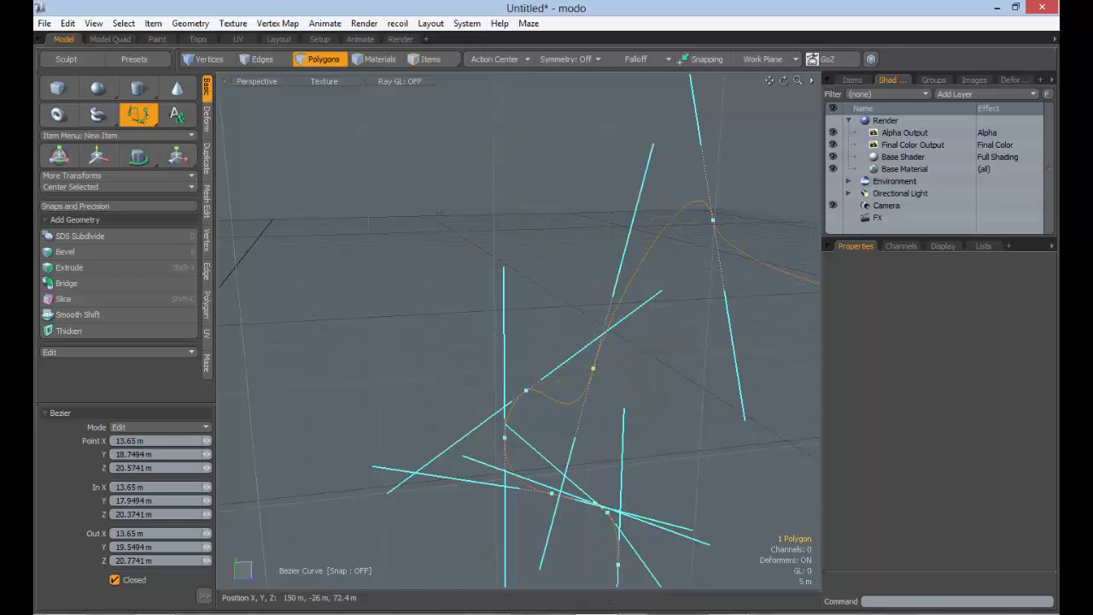
pyautogui.moveTo(593, 368); pyautogui.dragTo(522, 205)
pyautogui.keyDown('ctrl'); pyautogui.keyDown('alt'); pyautogui.moveTo(690, 365); pyautogui.dragTo(679, 389); pyautogui.keyUp('alt'); pyautogui.keyUp('ctrl')
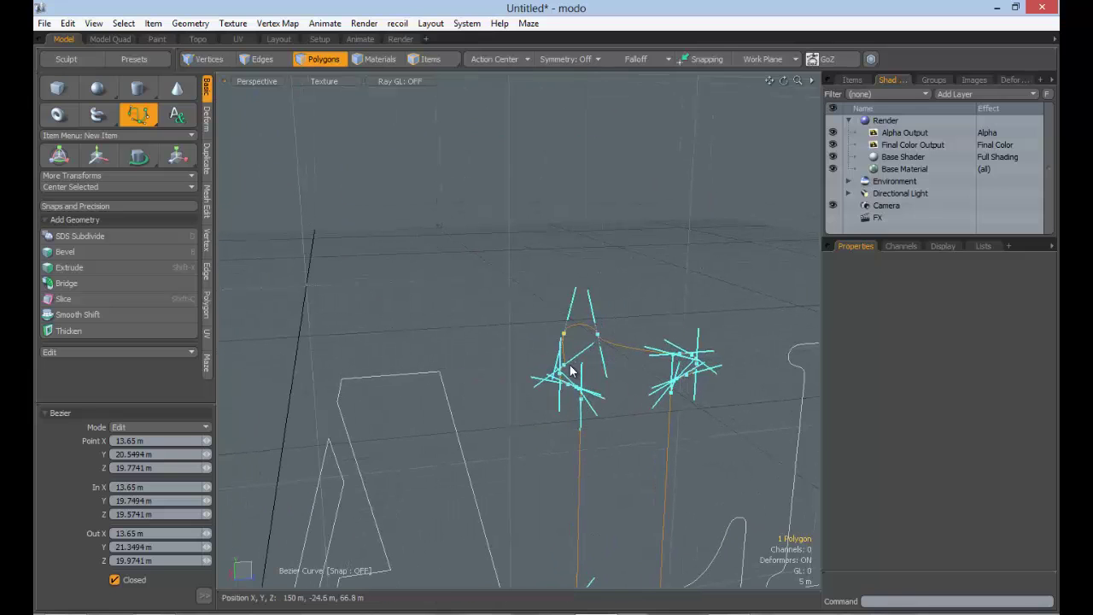
pyautogui.moveTo(564, 365); pyautogui.dragTo(561, 355)
pyautogui.keyDown('ctrl'); pyautogui.keyDown('alt'); pyautogui.moveTo(647, 357); pyautogui.dragTo(706, 329); pyautogui.keyUp('alt'); pyautogui.keyUp('ctrl')
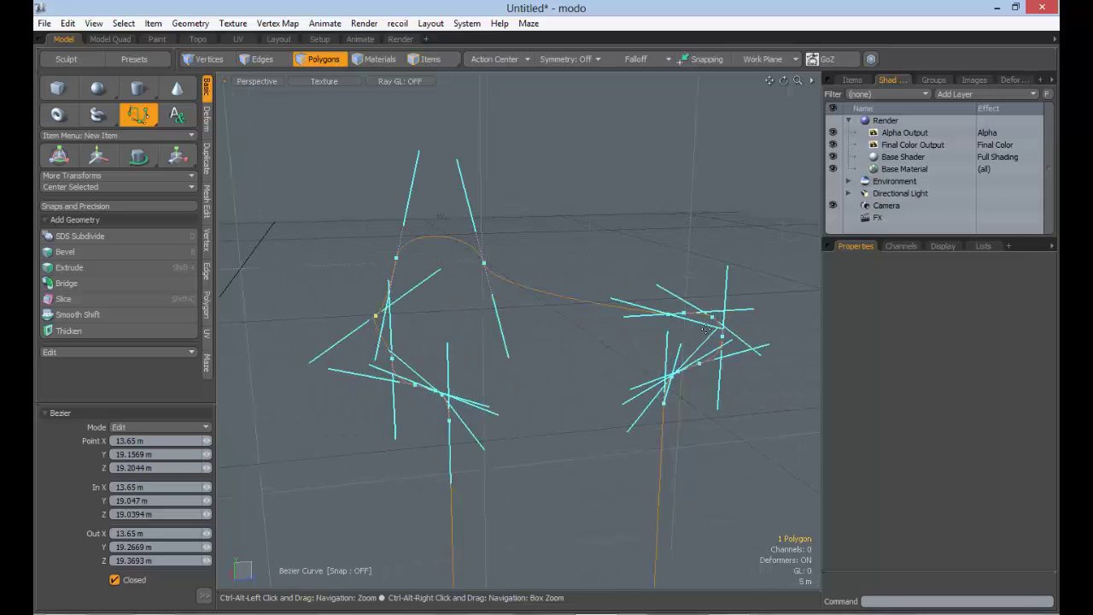
pyautogui.click(671, 318)
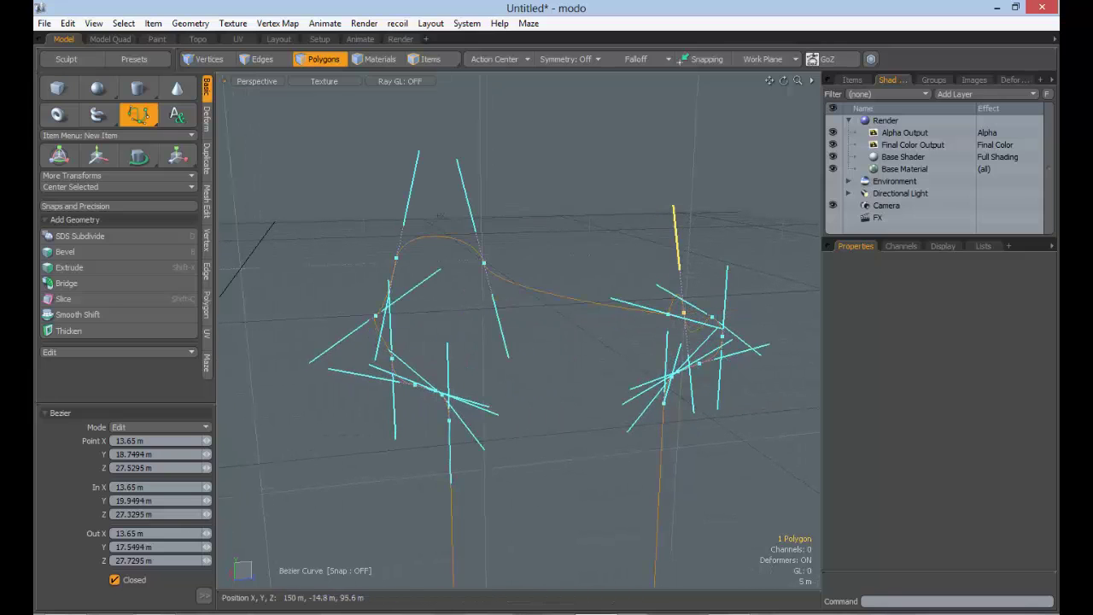
pyautogui.moveTo(683, 313); pyautogui.dragTo(667, 314)
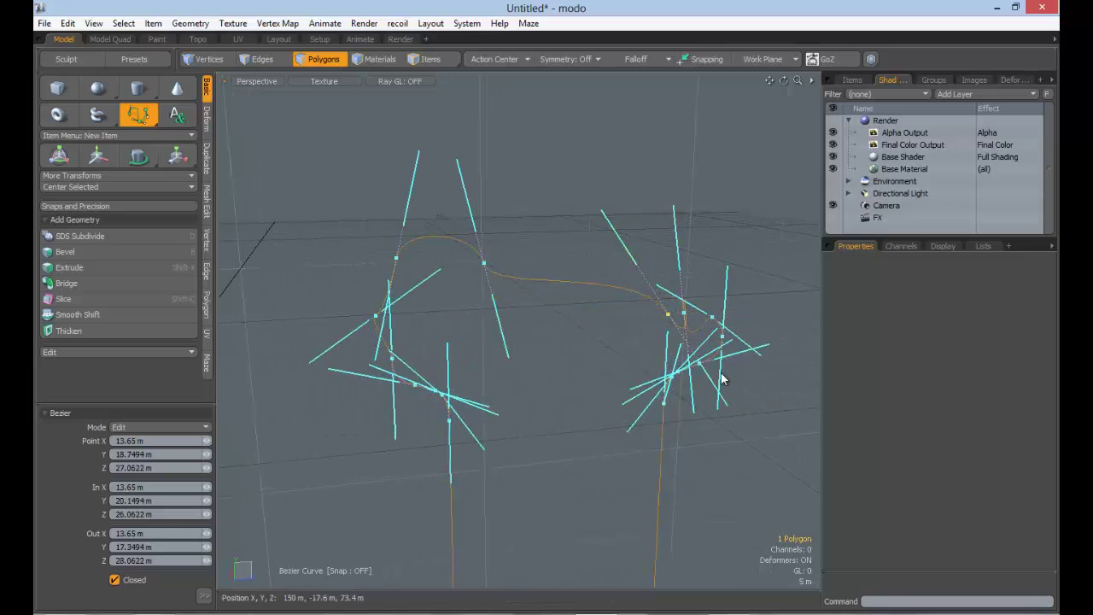
# Delete a curve control point in Delete mode, then undo the deletion
pyautogui.click(131, 429)
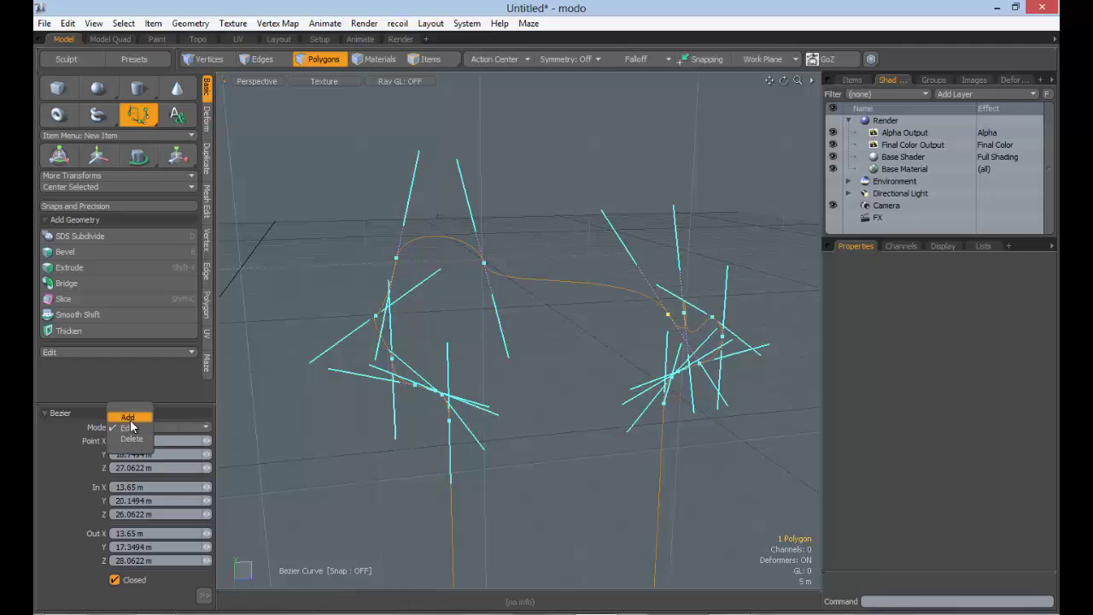
pyautogui.click(130, 439)
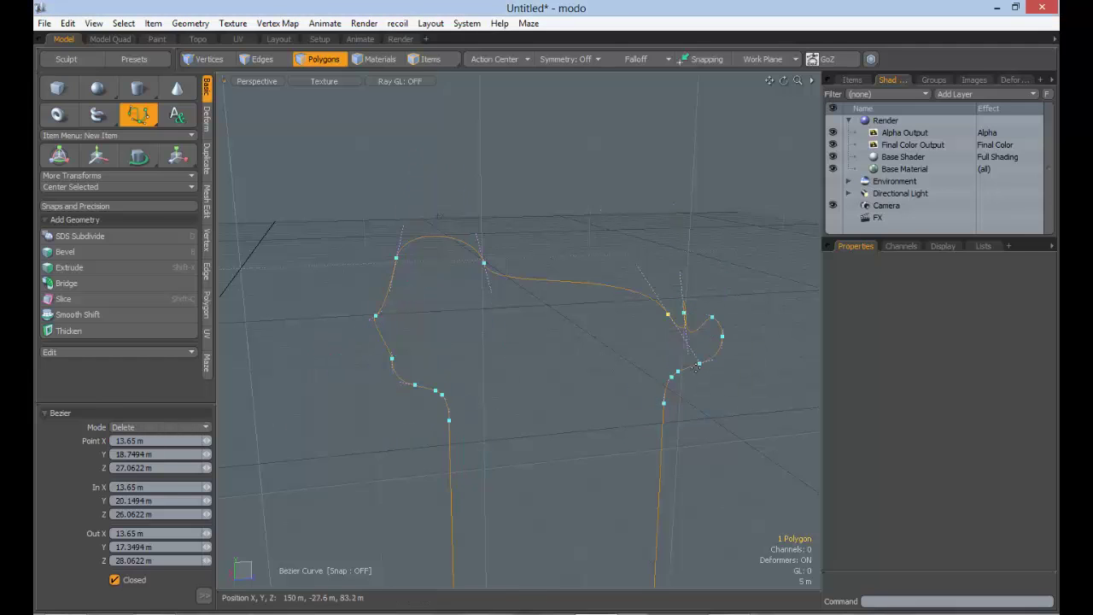
pyautogui.click(666, 315)
pyautogui.moveTo(657, 395)
pyautogui.keyDown('alt'); pyautogui.mouseDown()
pyautogui.moveTo(659, 411)
pyautogui.moveTo(699, 431)
pyautogui.moveTo(614, 408)
pyautogui.moveTo(675, 420)
pyautogui.moveTo(654, 390)
pyautogui.mouseUp(); pyautogui.keyUp('alt')
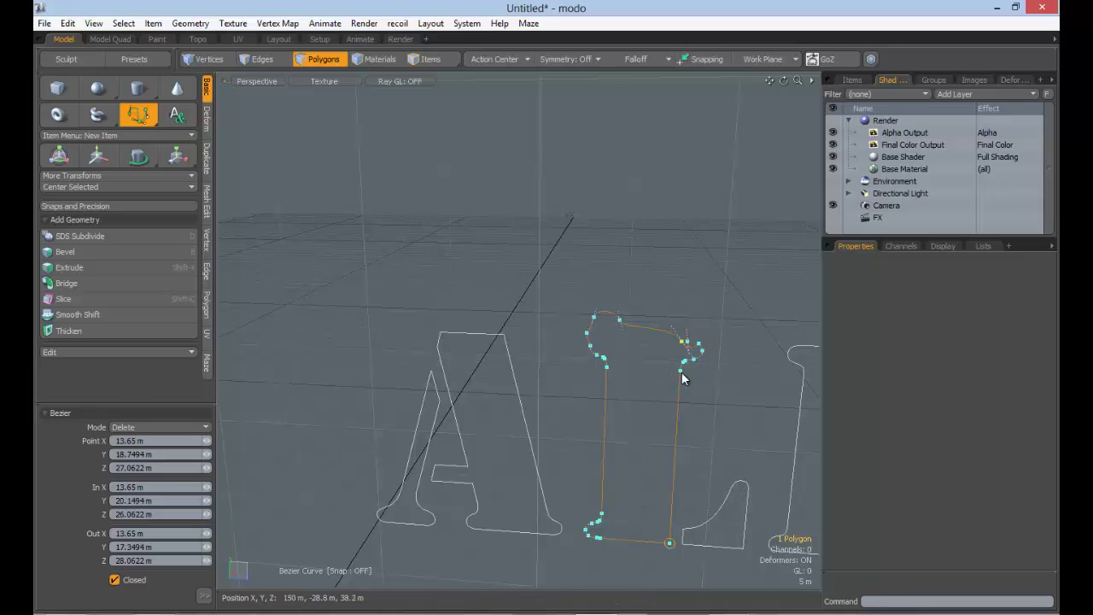
pyautogui.moveTo(682, 373); pyautogui.dragTo(665, 393)
pyautogui.hotkey('ctrl', 'z')
# Set Bezier Mode back to Edit, exit the Bezier tool, and inspect the outline lettering
pyautogui.click(164, 429)
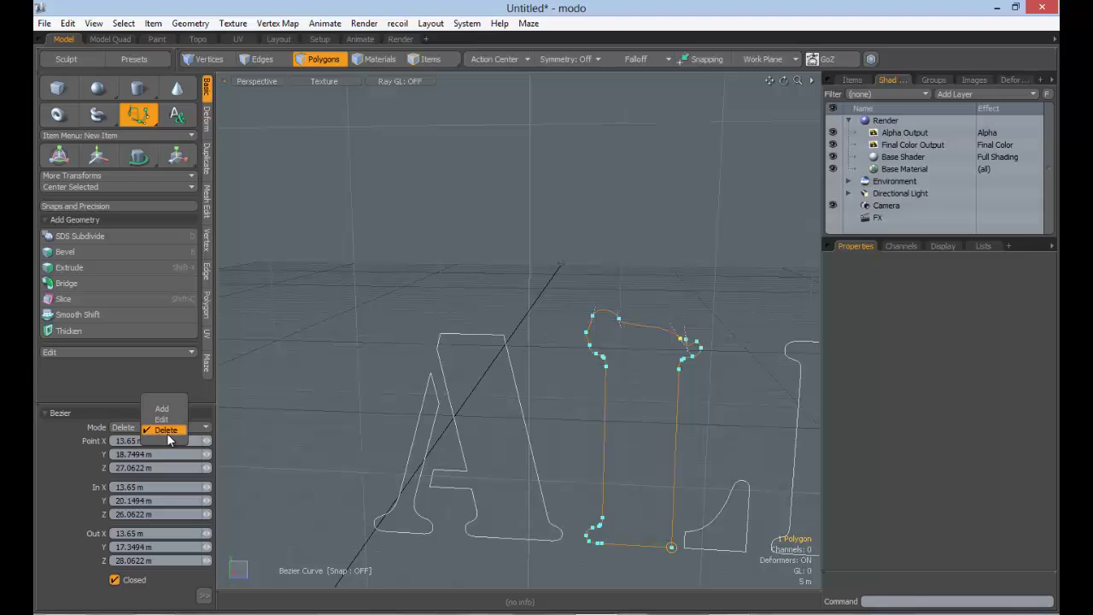
pyautogui.click(162, 419)
pyautogui.keyDown('ctrl'); pyautogui.keyDown('alt'); pyautogui.moveTo(666, 401); pyautogui.dragTo(544, 468); pyautogui.keyUp('alt'); pyautogui.keyUp('ctrl')
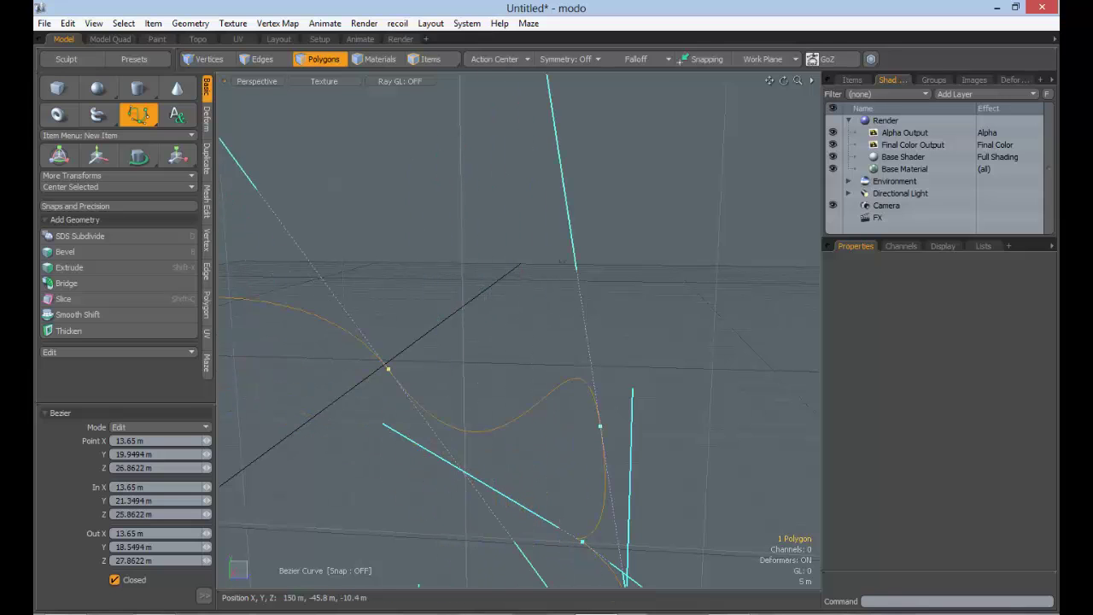
pyautogui.keyDown('ctrl'); pyautogui.keyDown('alt'); pyautogui.moveTo(436, 344); pyautogui.dragTo(423, 376); pyautogui.keyUp('alt'); pyautogui.keyUp('ctrl')
pyautogui.keyDown('ctrl'); pyautogui.keyDown('alt'); pyautogui.moveTo(484, 395); pyautogui.dragTo(530, 391); pyautogui.keyUp('alt'); pyautogui.keyUp('ctrl')
pyautogui.press('space')
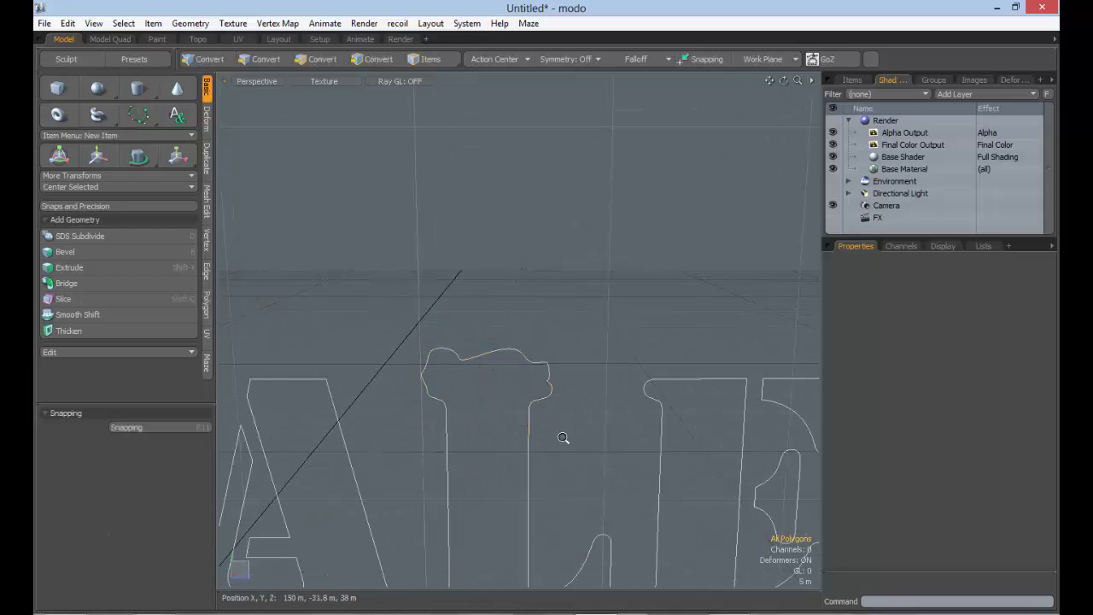
pyautogui.keyDown('ctrl'); pyautogui.keyDown('alt'); pyautogui.moveTo(563, 437); pyautogui.dragTo(540, 434); pyautogui.keyUp('alt'); pyautogui.keyUp('ctrl')
pyautogui.keyDown('alt'); pyautogui.moveTo(539, 434); pyautogui.dragTo(527, 406); pyautogui.keyUp('alt')
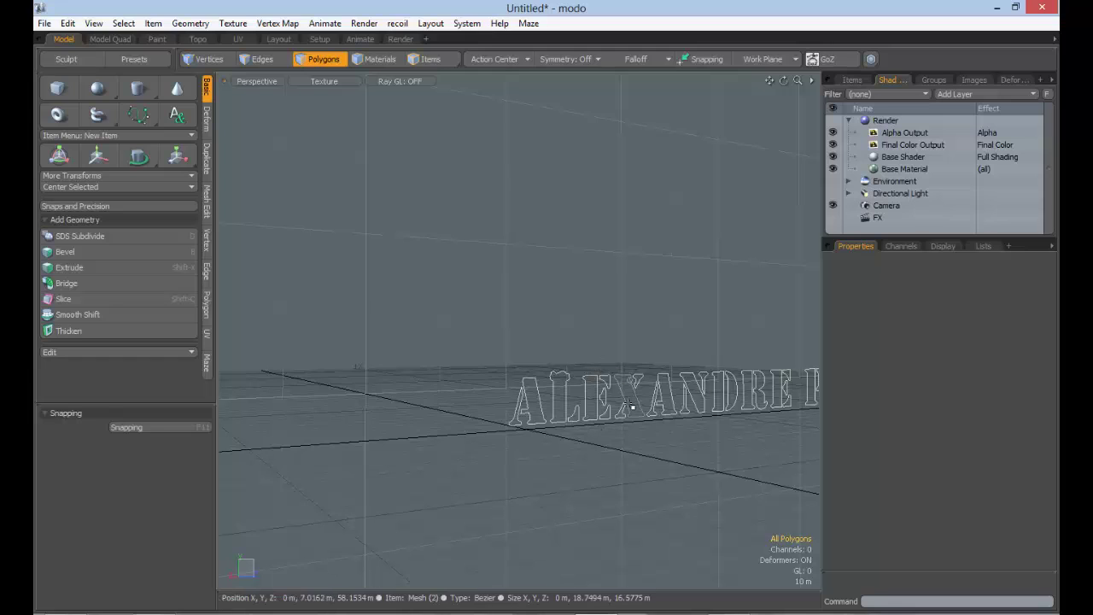
pyautogui.keyDown('alt'); pyautogui.moveTo(655, 410); pyautogui.dragTo(696, 423); pyautogui.keyUp('alt')
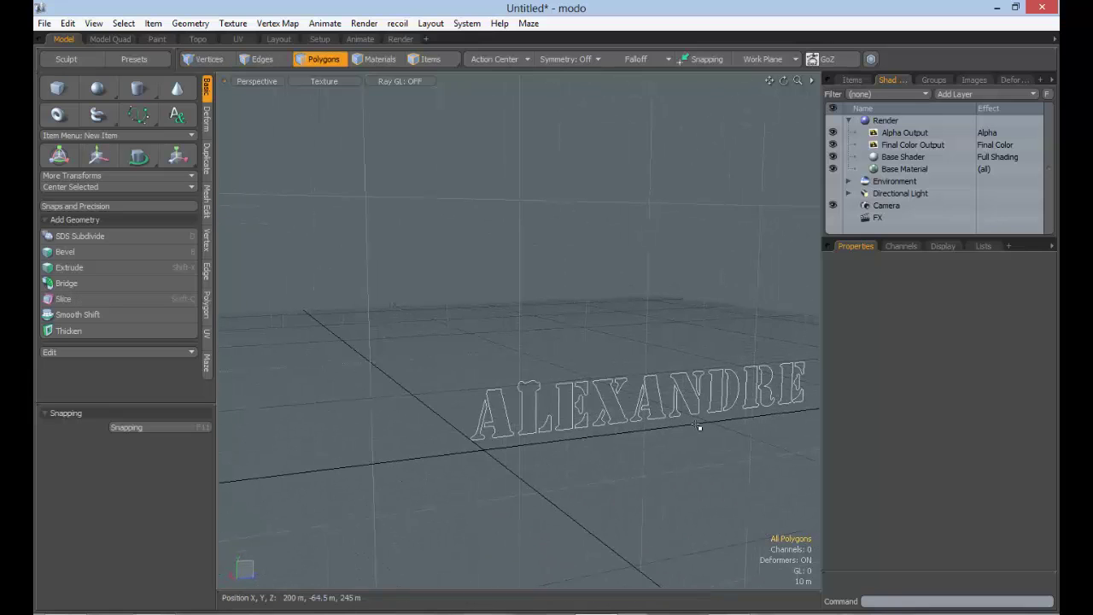
pyautogui.keyDown('alt'); pyautogui.moveTo(593, 422); pyautogui.dragTo(598, 388); pyautogui.keyUp('alt')
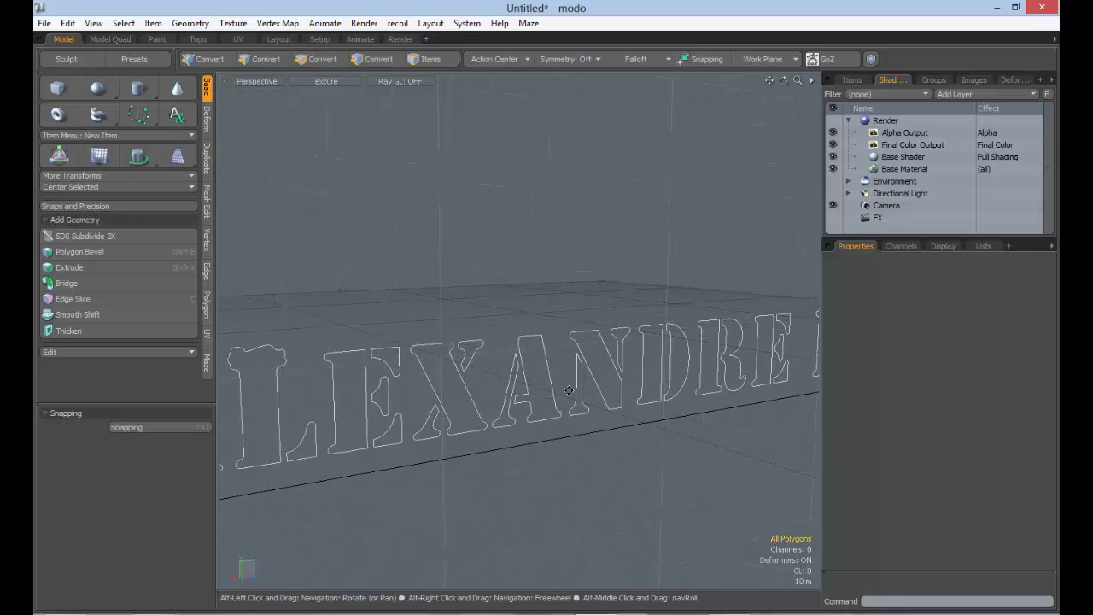
pyautogui.keyDown('alt'); pyautogui.keyDown('shift'); pyautogui.moveTo(402, 403); pyautogui.dragTo(549, 384); pyautogui.keyUp('shift'); pyautogui.keyUp('alt')
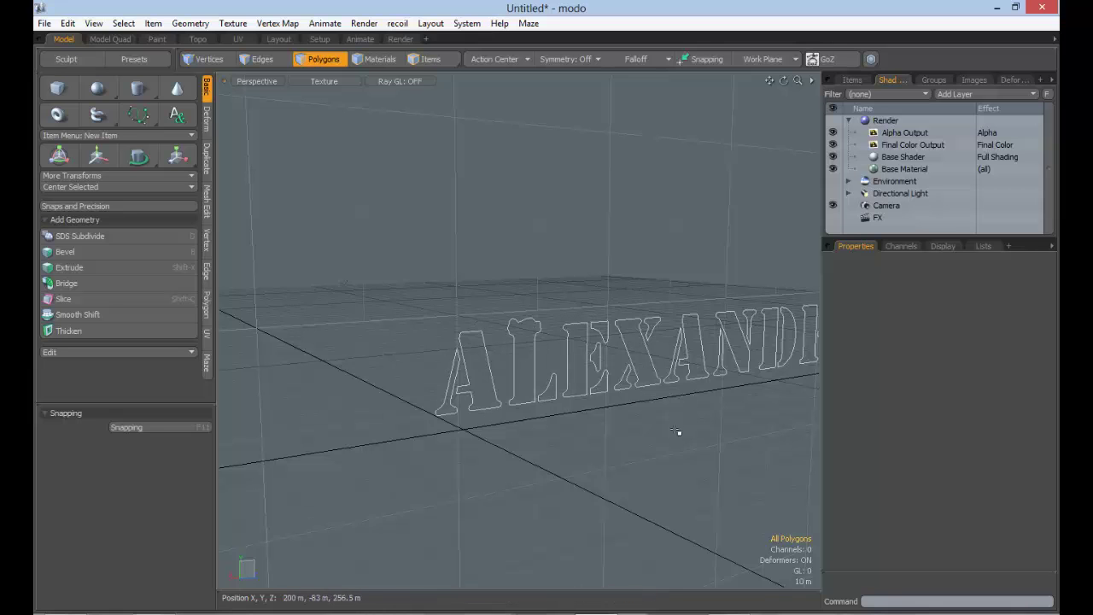
pyautogui.keyDown('alt'); pyautogui.keyDown('shift'); pyautogui.moveTo(664, 378); pyautogui.dragTo(598, 397); pyautogui.keyUp('shift'); pyautogui.keyUp('alt')
pyautogui.keyDown('ctrl'); pyautogui.keyDown('alt'); pyautogui.moveTo(598, 397); pyautogui.dragTo(555, 392); pyautogui.keyUp('alt'); pyautogui.keyUp('ctrl')
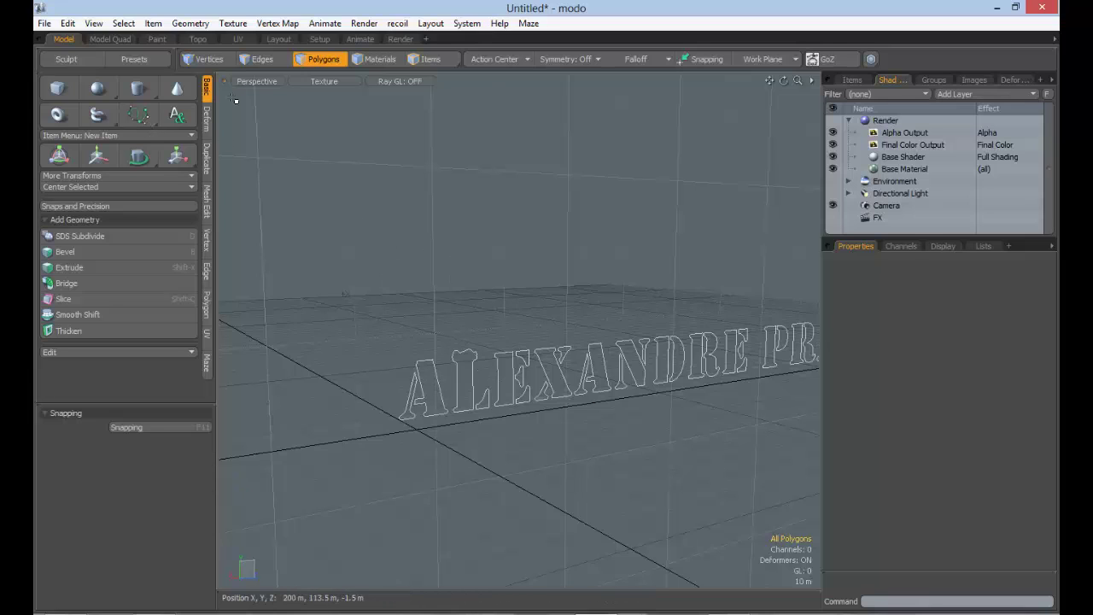
# Freeze the outline curves into faces with holes via Geometry > Freeze and inspect the filled letters
pyautogui.click(191, 23)
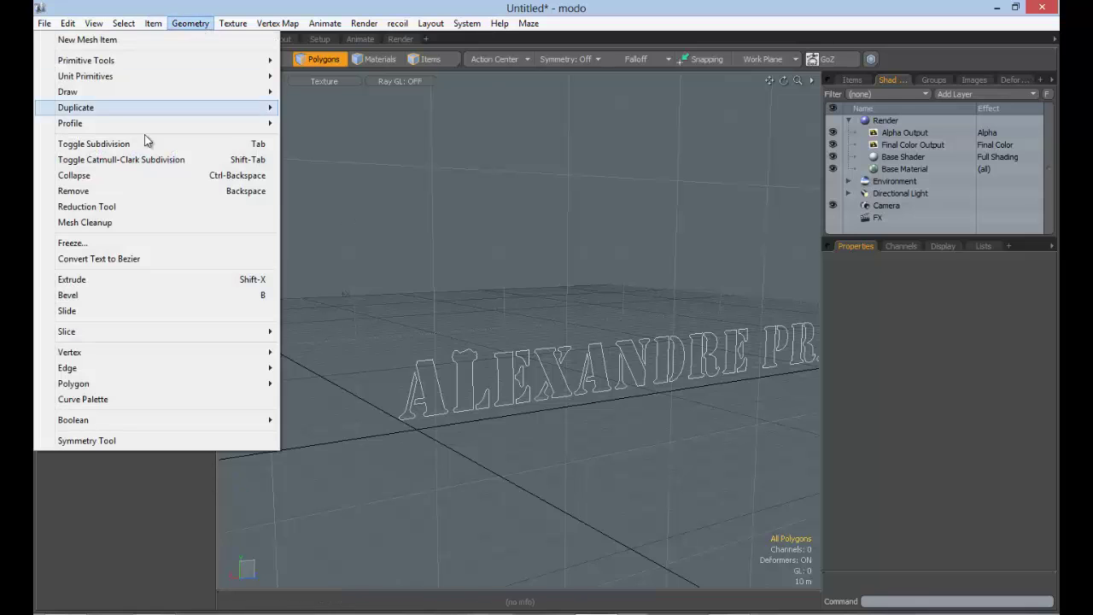
pyautogui.click(86, 242)
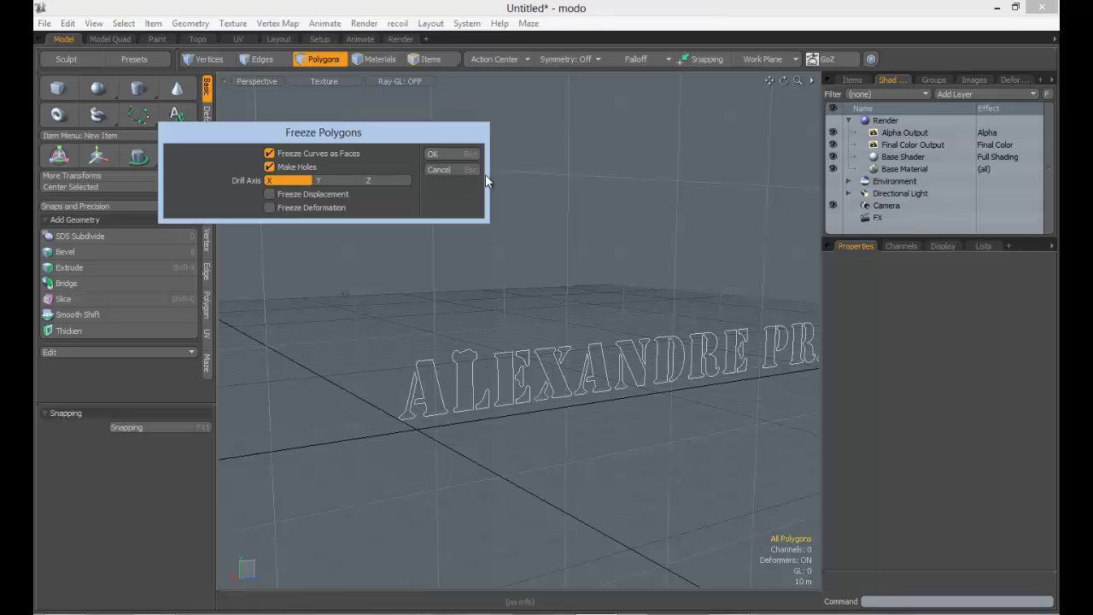
pyautogui.click(432, 155)
pyautogui.keyDown('alt'); pyautogui.moveTo(564, 333); pyautogui.dragTo(298, 444); pyautogui.keyUp('alt')
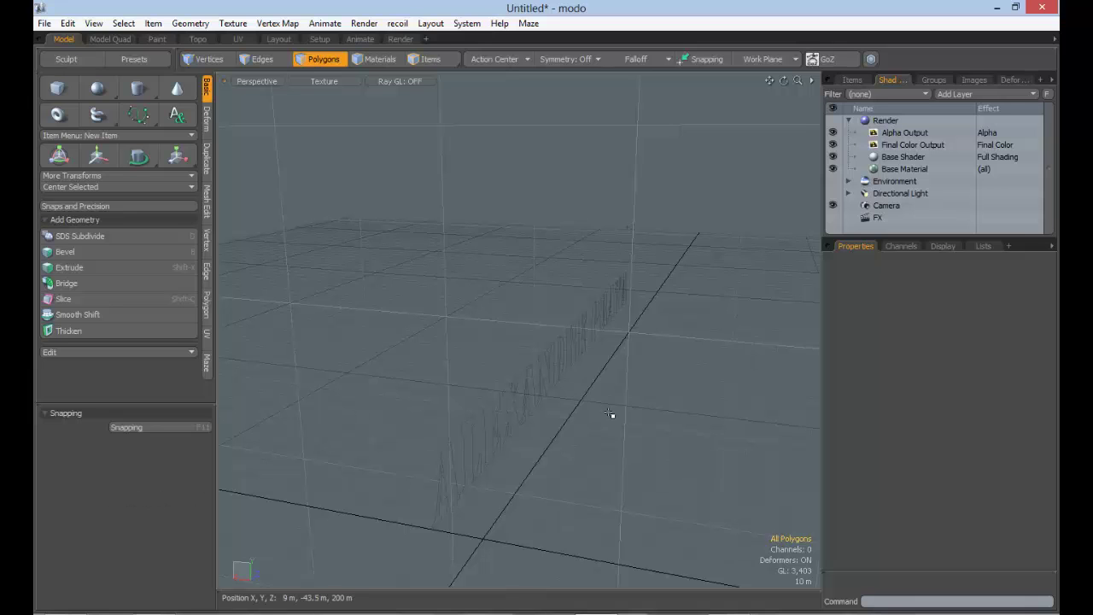
pyautogui.keyDown('alt'); pyautogui.moveTo(571, 407); pyautogui.dragTo(398, 368); pyautogui.keyUp('alt')
pyautogui.click(190, 23)
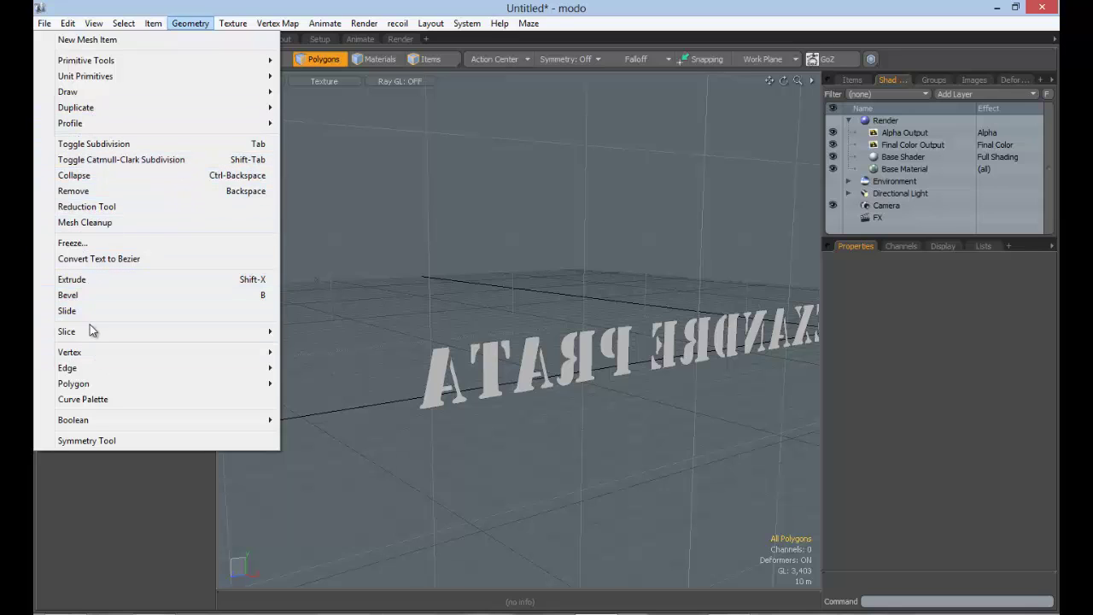
# Show the Polygon tools and select the T letter polygon
pyautogui.click(503, 384)
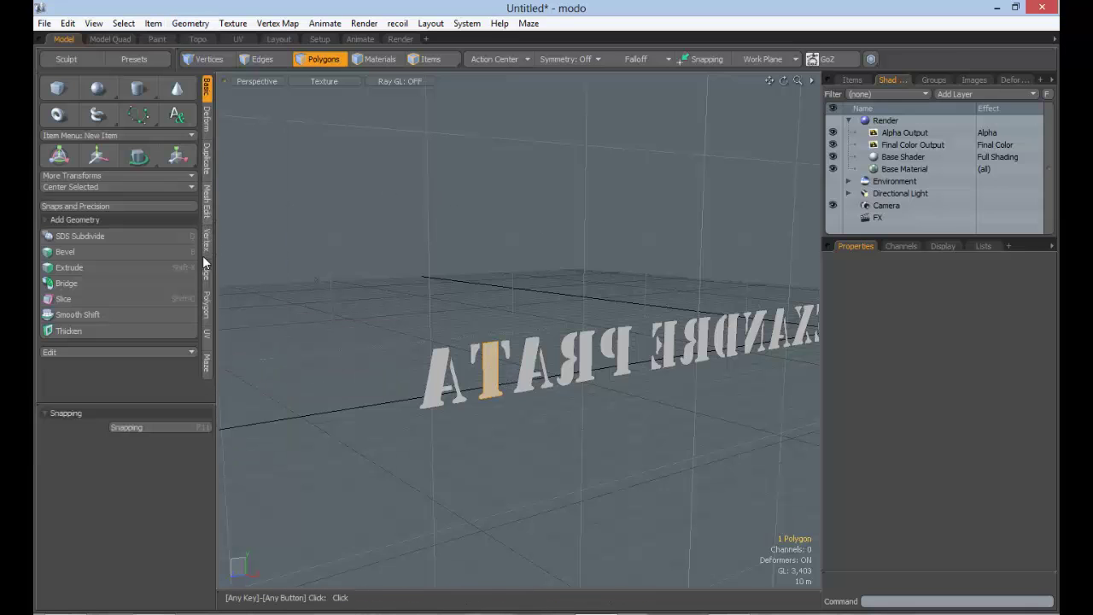
pyautogui.click(206, 303)
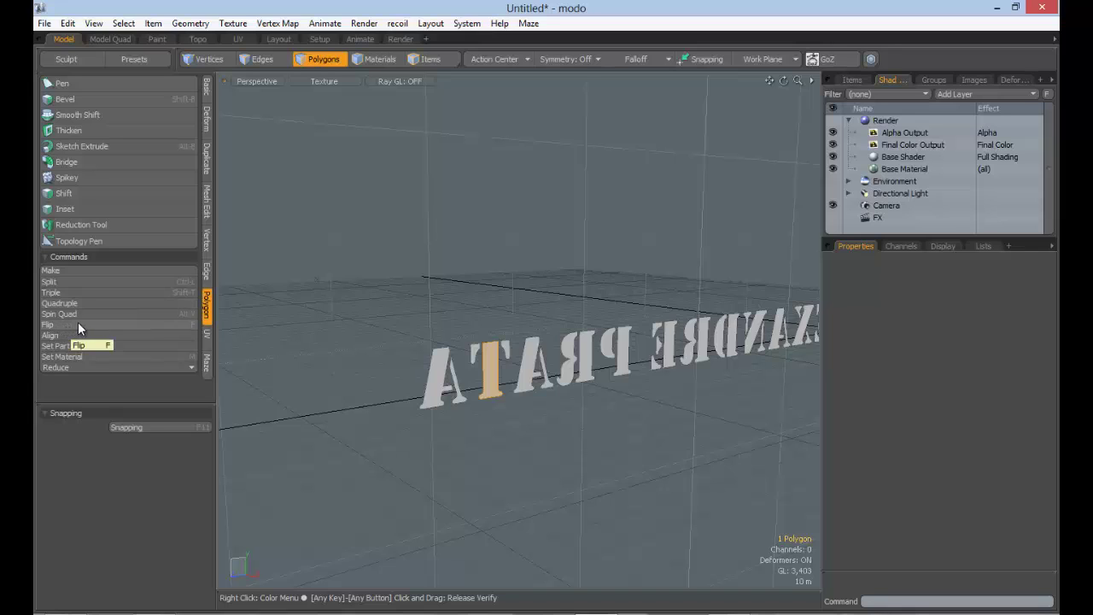
pyautogui.click(415, 340)
pyautogui.click(496, 366)
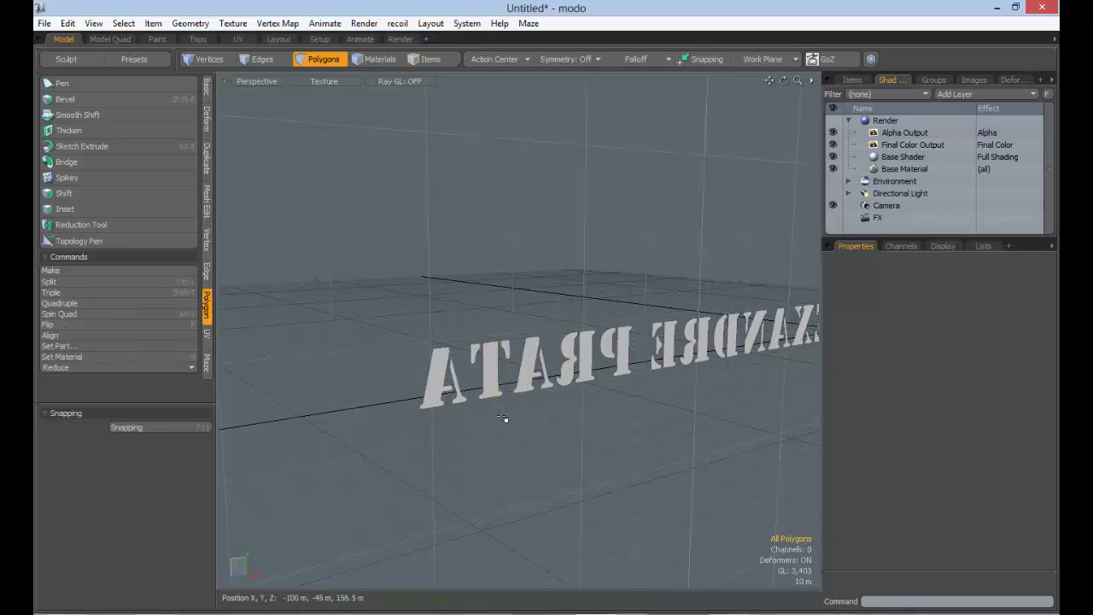
pyautogui.click(489, 376)
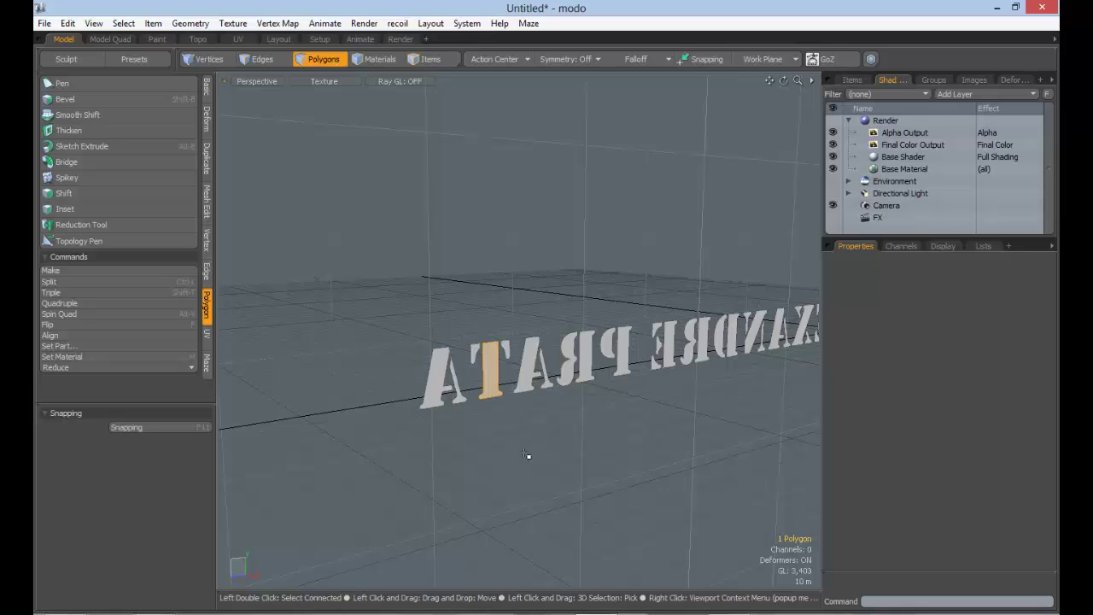
# Orbit around the text to check the T's faces from behind, then deselect everything
pyautogui.click(532, 410)
pyautogui.keyDown('alt'); pyautogui.moveTo(505, 373); pyautogui.dragTo(555, 358); pyautogui.keyUp('alt')
pyautogui.click(513, 371)
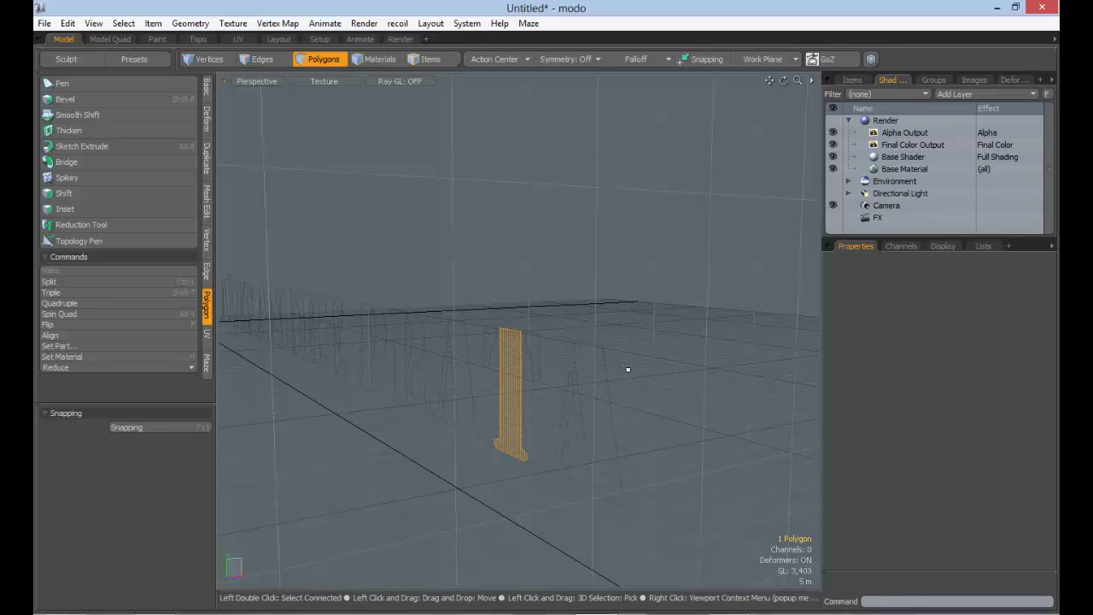
pyautogui.keyDown('alt'); pyautogui.moveTo(547, 393); pyautogui.dragTo(355, 390); pyautogui.keyUp('alt')
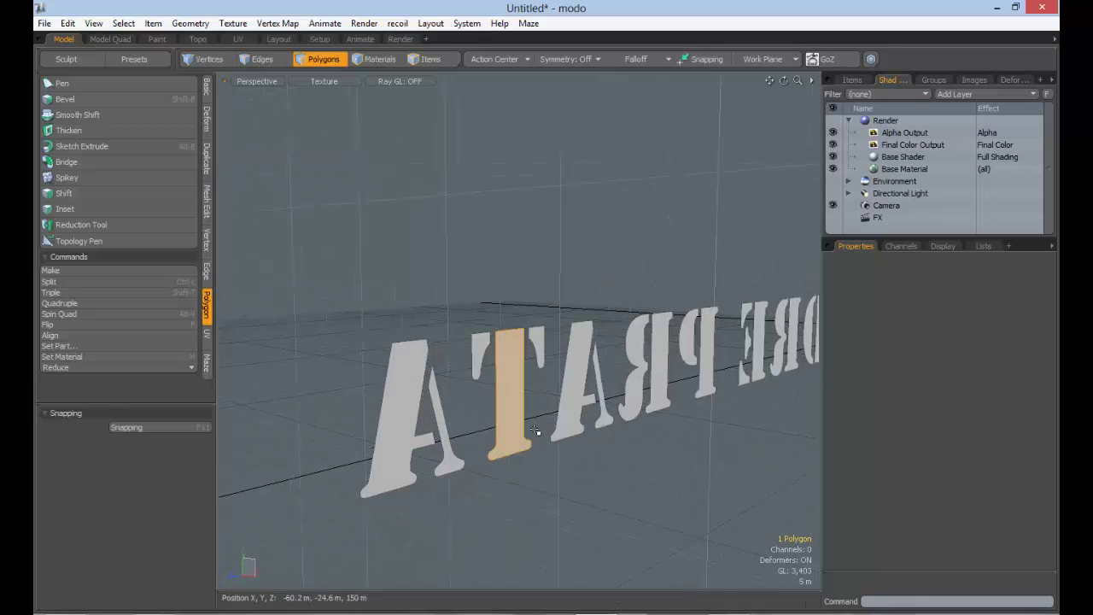
pyautogui.keyDown('alt'); pyautogui.moveTo(534, 429); pyautogui.dragTo(512, 415); pyautogui.keyUp('alt')
pyautogui.click(624, 418)
pyautogui.scroll(-5, 627, 417)
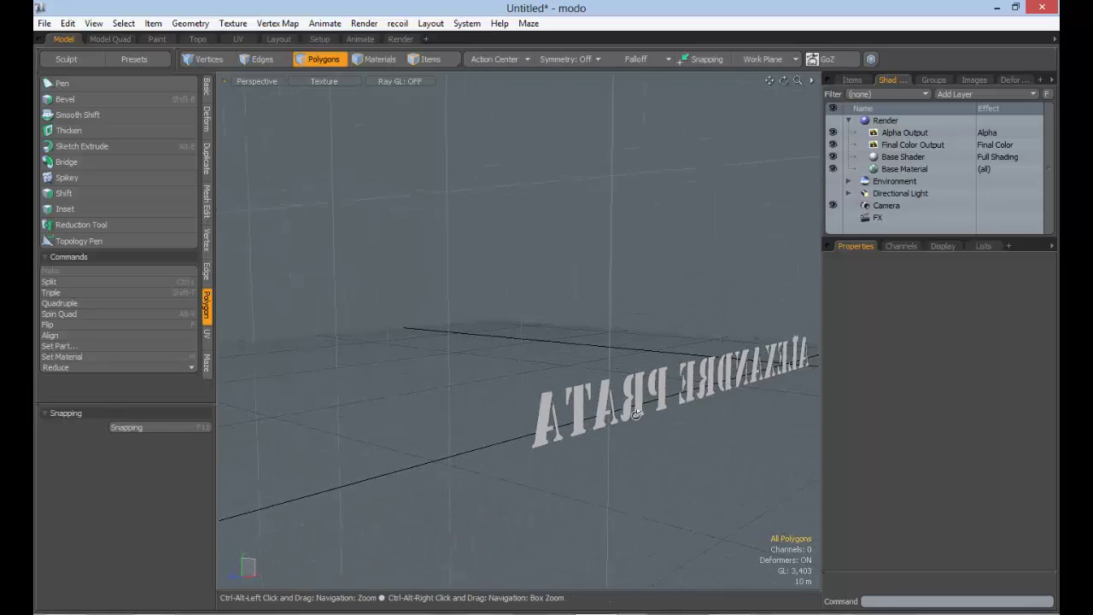
pyautogui.keyDown('alt'); pyautogui.keyDown('shift'); pyautogui.moveTo(743, 417); pyautogui.dragTo(632, 434); pyautogui.keyUp('shift'); pyautogui.keyUp('alt')
# Flip the letter polygons and extrude them to an X extent of -5.4 m
pyautogui.press('f')
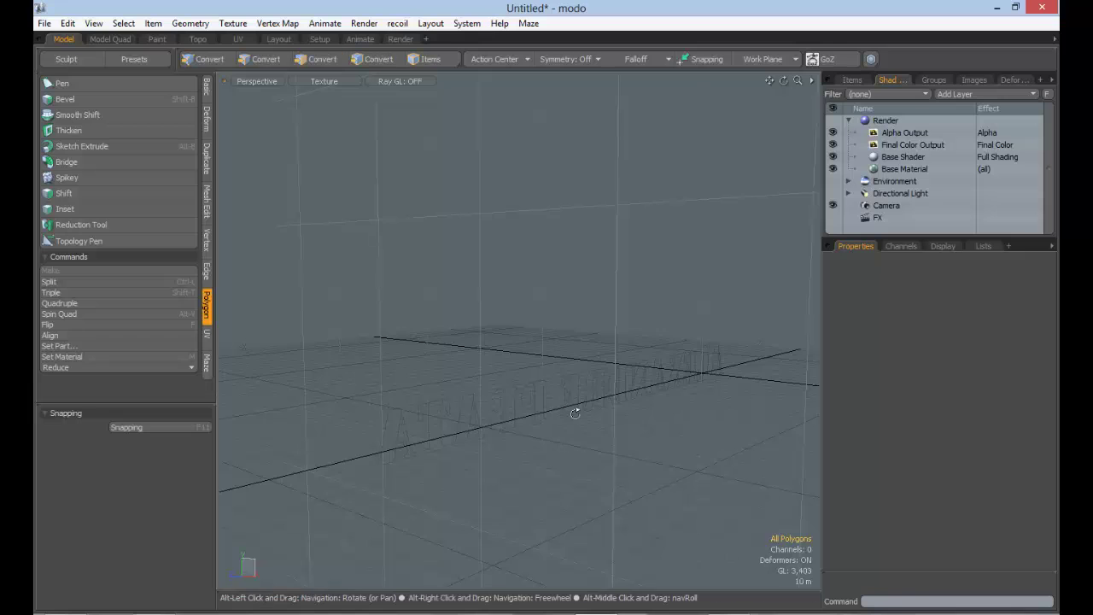
pyautogui.keyDown('alt'); pyautogui.moveTo(575, 414); pyautogui.dragTo(602, 408); pyautogui.keyUp('alt')
pyautogui.hotkey('shift', 'x')
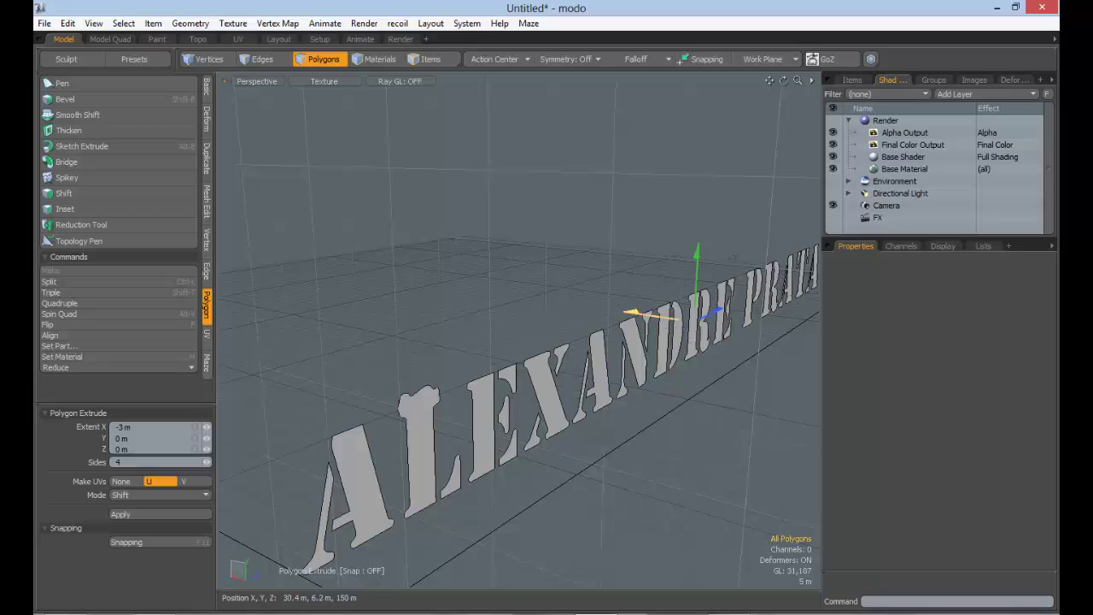
pyautogui.moveTo(631, 312); pyautogui.dragTo(651, 317)
pyautogui.keyDown('alt'); pyautogui.moveTo(681, 424); pyautogui.dragTo(555, 367); pyautogui.keyUp('alt')
# Check the extruded letters in a render Preview, then close it
pyautogui.click(889, 120)
pyautogui.press('F8')
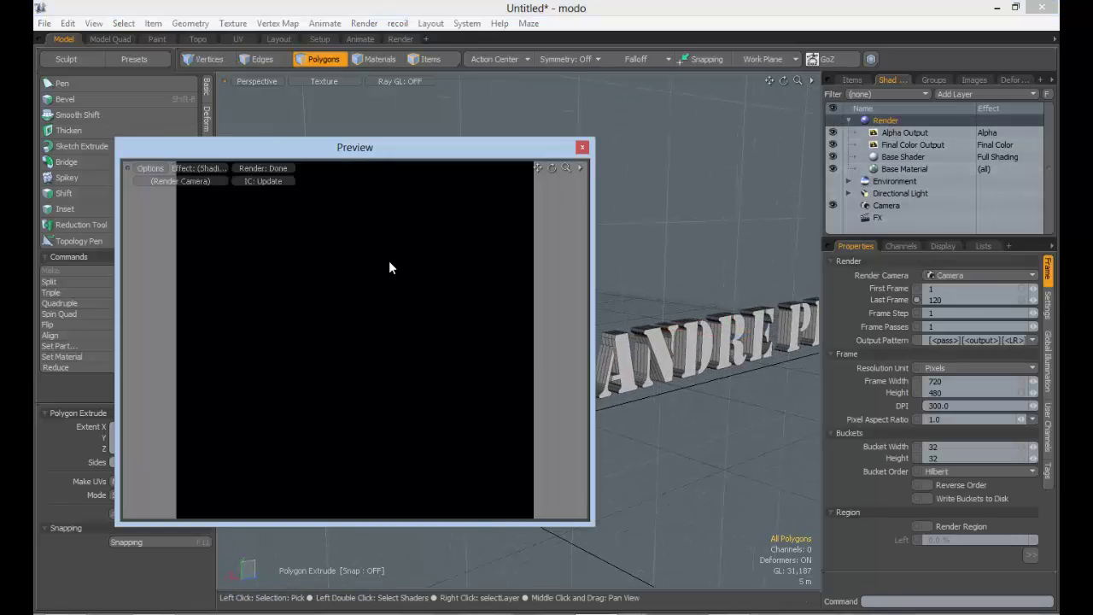
pyautogui.keyDown('alt'); pyautogui.moveTo(447, 332); pyautogui.dragTo(388, 363); pyautogui.keyUp('alt')
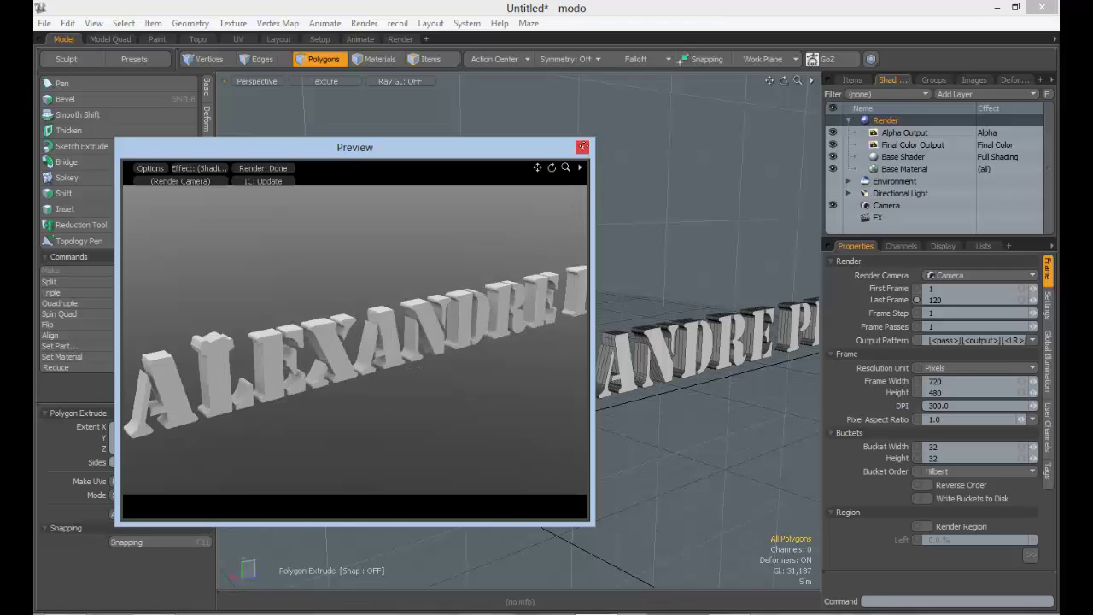
pyautogui.click(582, 146)
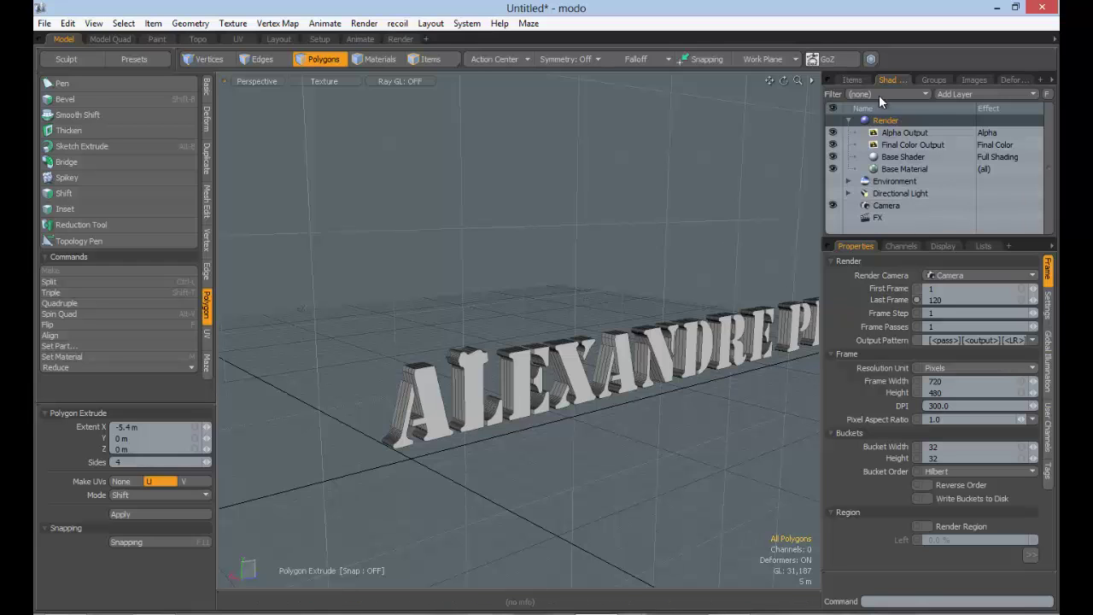
# Show the item list and undo the letter extrusion
pyautogui.click(852, 79)
pyautogui.moveTo(640, 342)
pyautogui.keyDown('alt'); pyautogui.mouseDown()
pyautogui.moveTo(597, 322)
pyautogui.moveTo(622, 338)
pyautogui.mouseUp(); pyautogui.keyUp('alt')
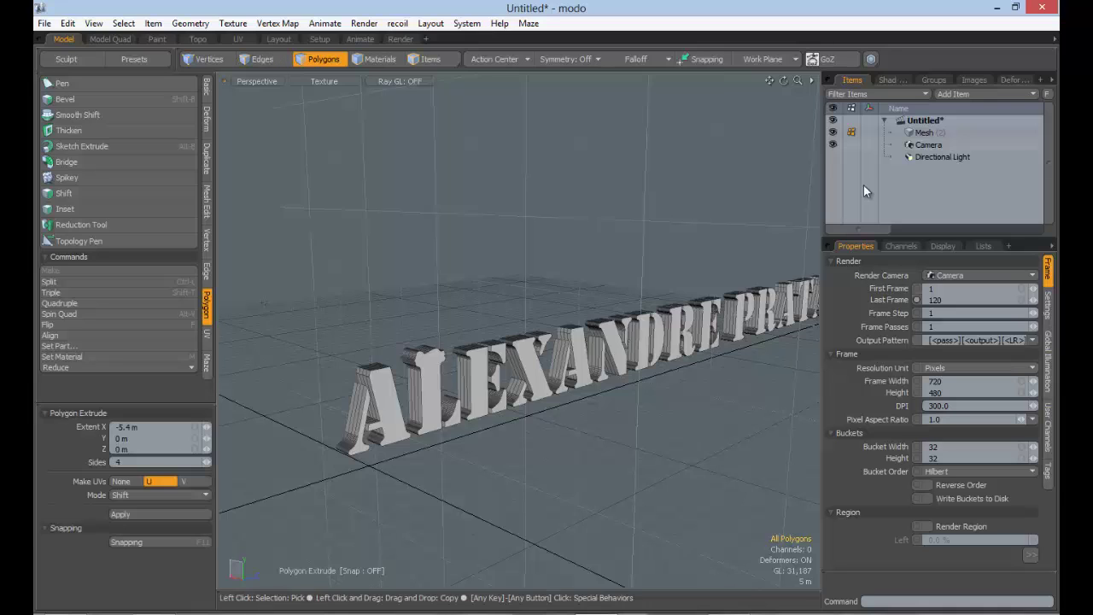
pyautogui.click(877, 122)
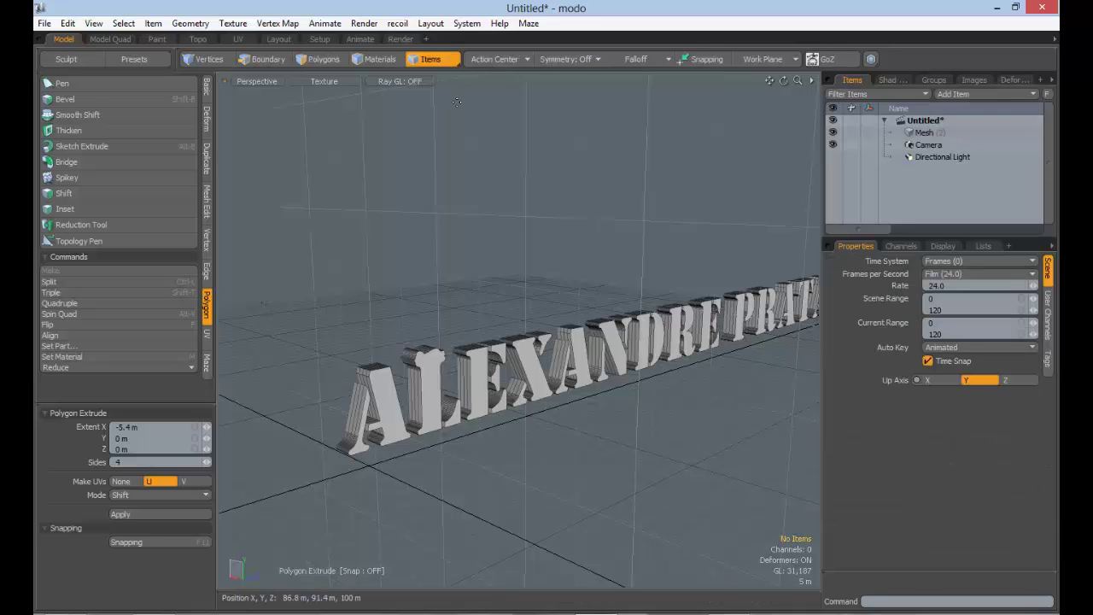
pyautogui.hotkey('ctrl', 'z')
pyautogui.hotkey('ctrl', 'z')
pyautogui.hotkey('ctrl', 'z')
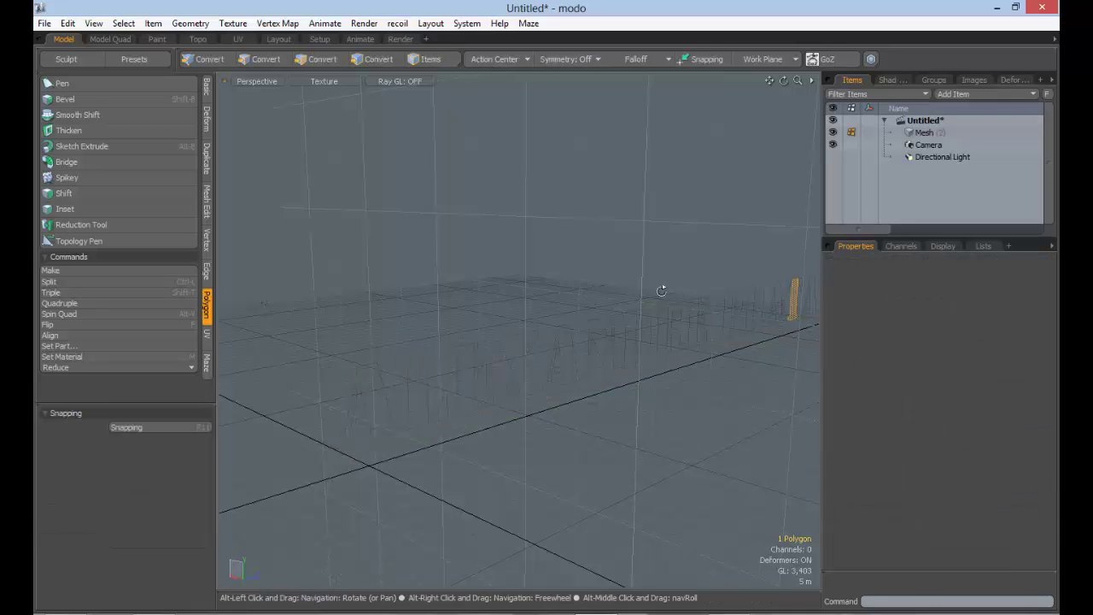
# Undo the freeze back to outline curves and frame the outline text
pyautogui.keyDown('alt'); pyautogui.moveTo(662, 291); pyautogui.dragTo(566, 321); pyautogui.keyUp('alt')
pyautogui.hotkey('ctrl', 'z')
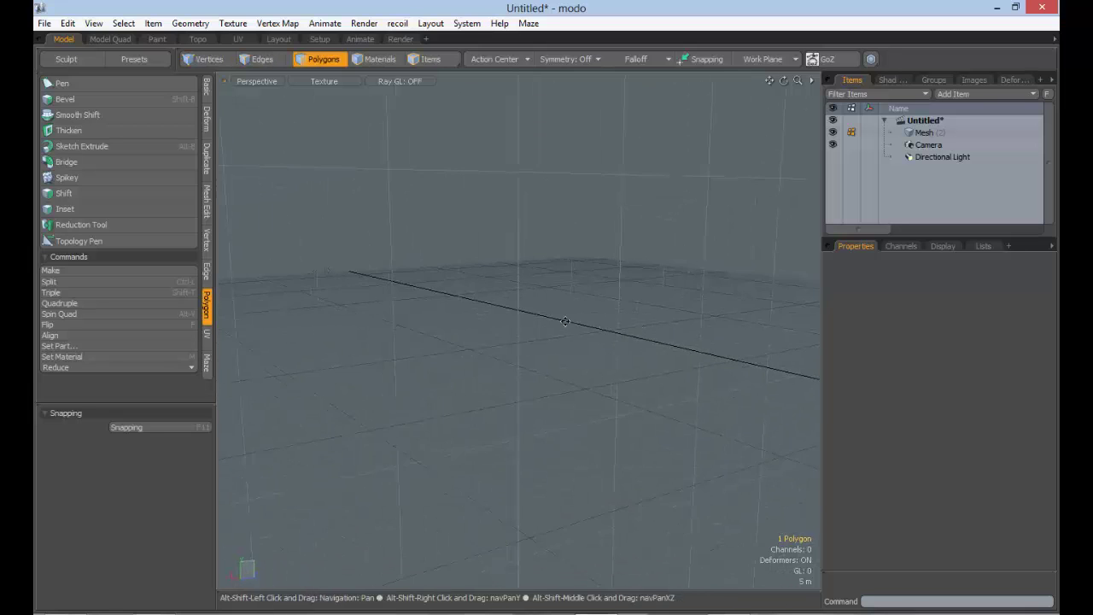
pyautogui.hotkey('shift', 'a')
pyautogui.keyDown('ctrl'); pyautogui.keyDown('alt'); pyautogui.moveTo(630, 332); pyautogui.dragTo(491, 367); pyautogui.keyUp('alt'); pyautogui.keyUp('ctrl')
pyautogui.click(597, 361)
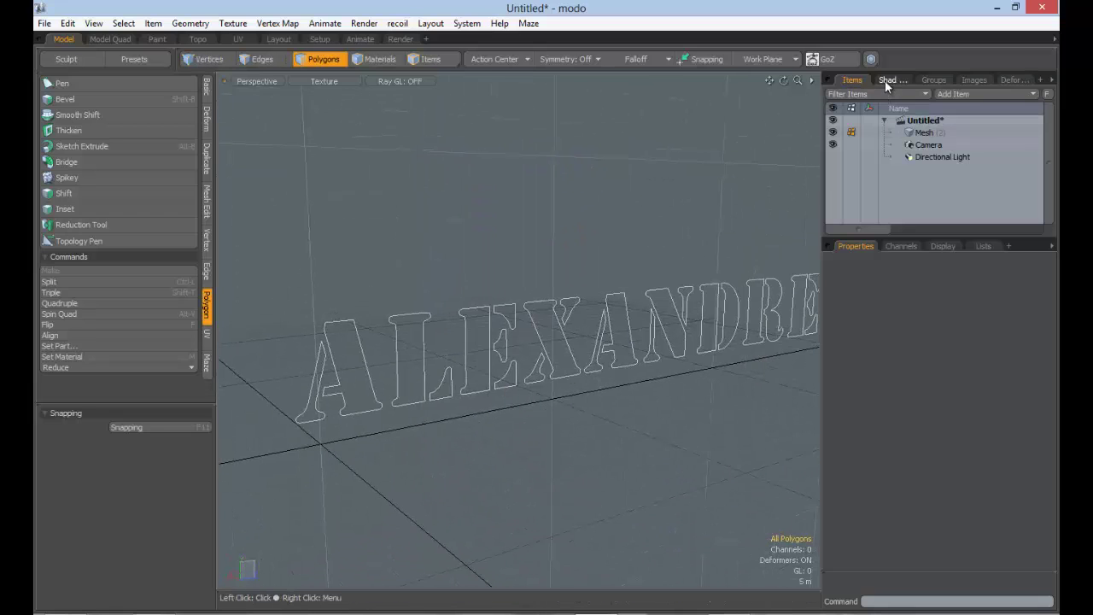
# Open a render Preview of the outlines, then turn off Render Curves on the text mesh
pyautogui.click(886, 79)
pyautogui.click(888, 119)
pyautogui.press('F8')
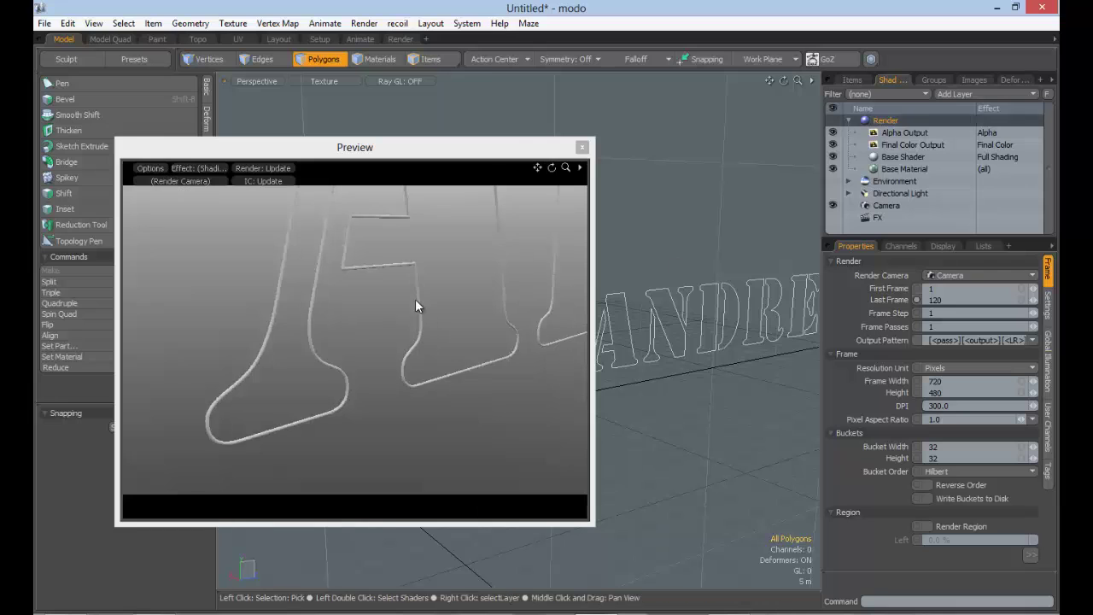
pyautogui.keyDown('alt'); pyautogui.moveTo(459, 319); pyautogui.dragTo(295, 390); pyautogui.keyUp('alt')
pyautogui.keyDown('alt'); pyautogui.keyDown('shift'); pyautogui.moveTo(294, 390); pyautogui.dragTo(425, 362); pyautogui.keyUp('shift'); pyautogui.keyUp('alt')
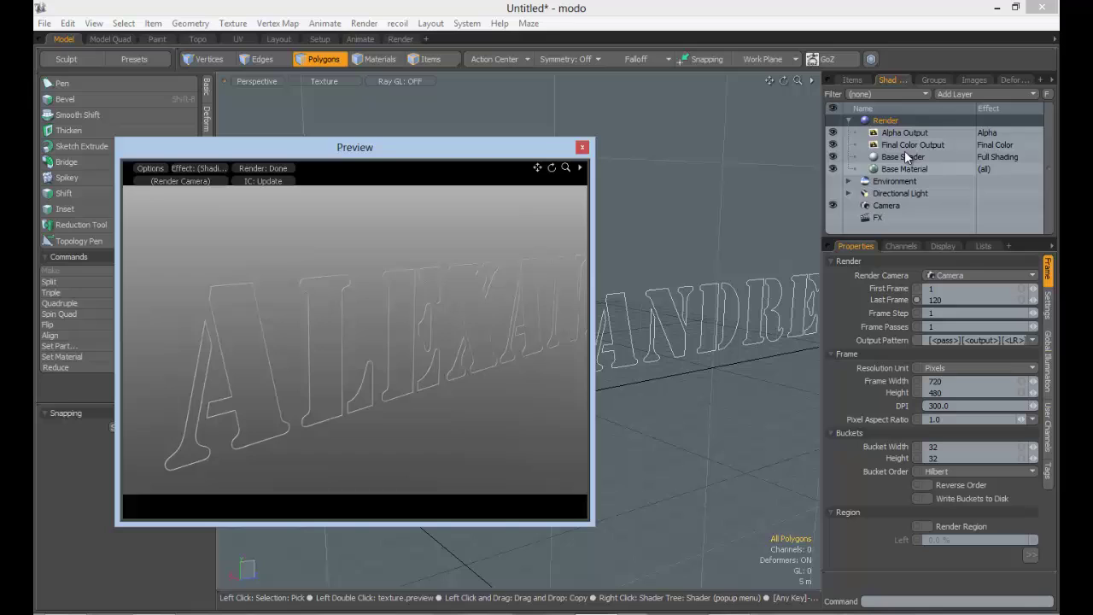
pyautogui.click(852, 79)
pyautogui.click(922, 132)
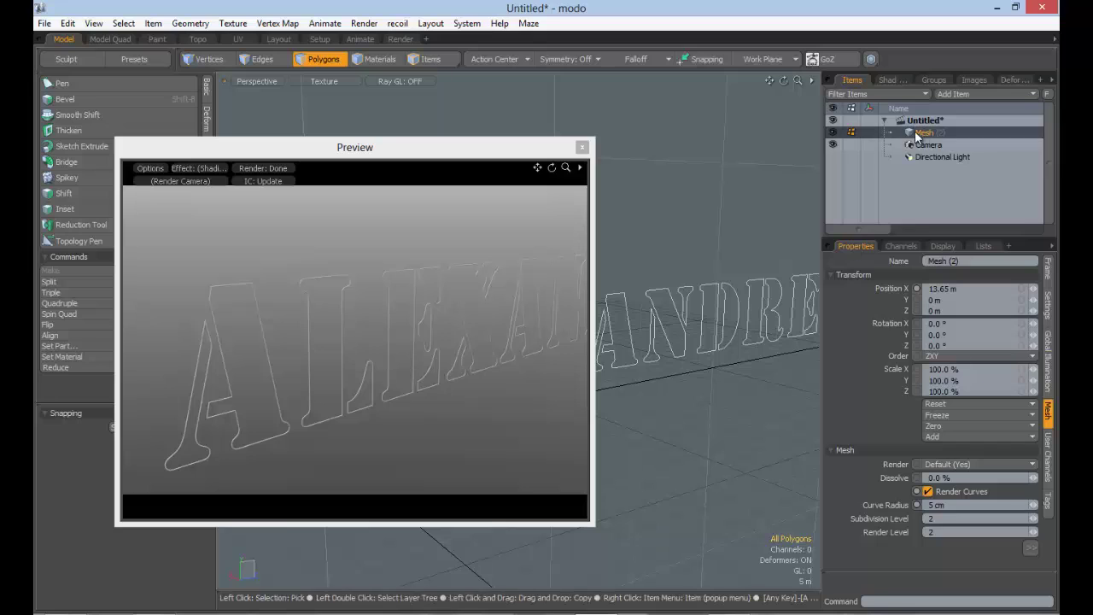
pyautogui.click(928, 491)
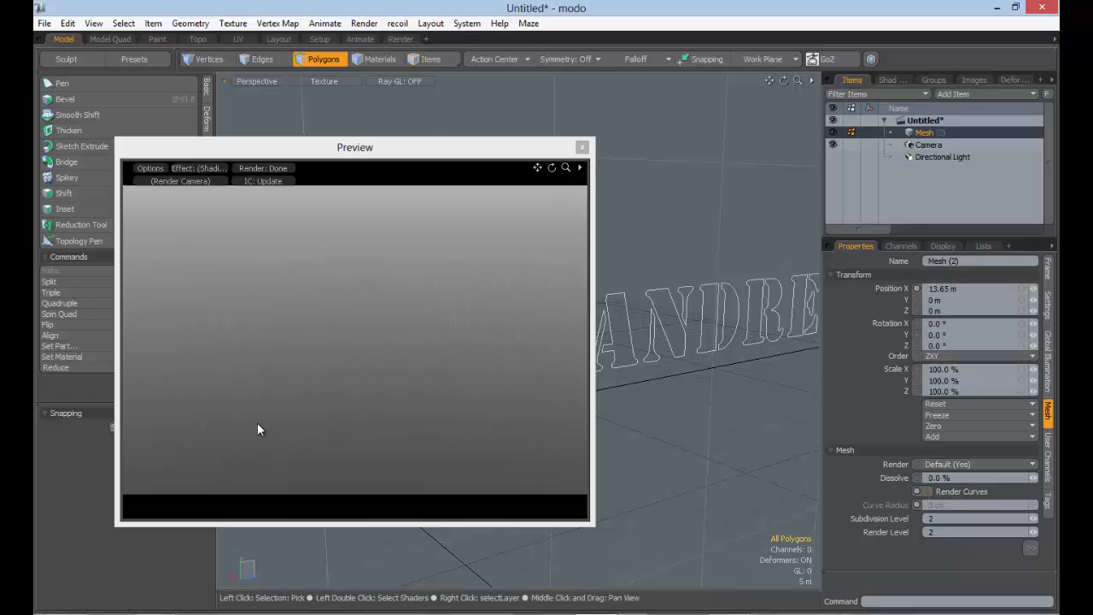
pyautogui.click(939, 158)
pyautogui.click(927, 145)
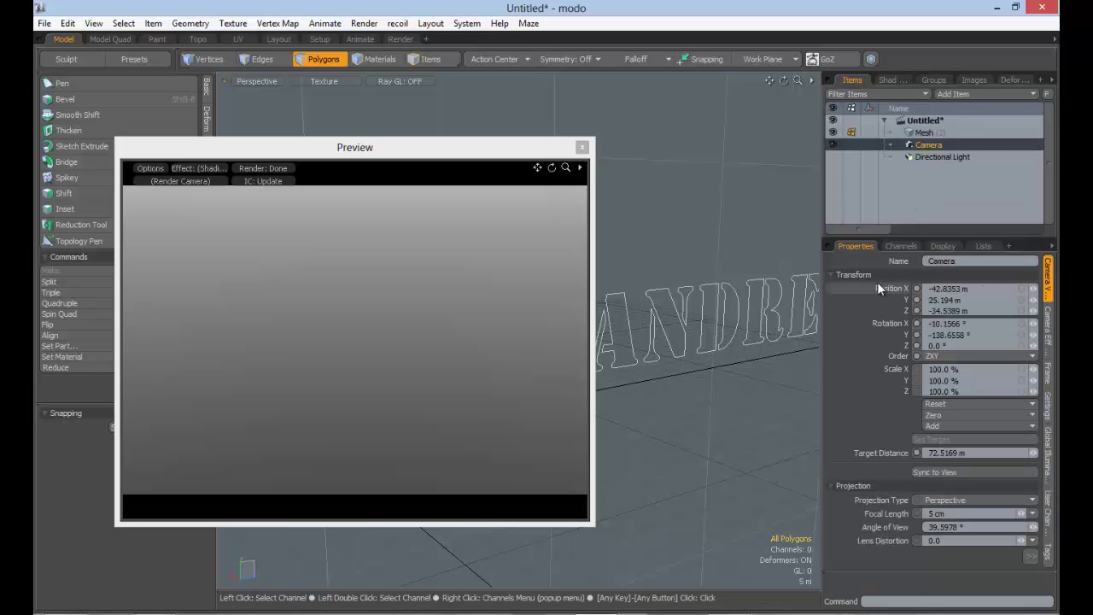
pyautogui.click(925, 158)
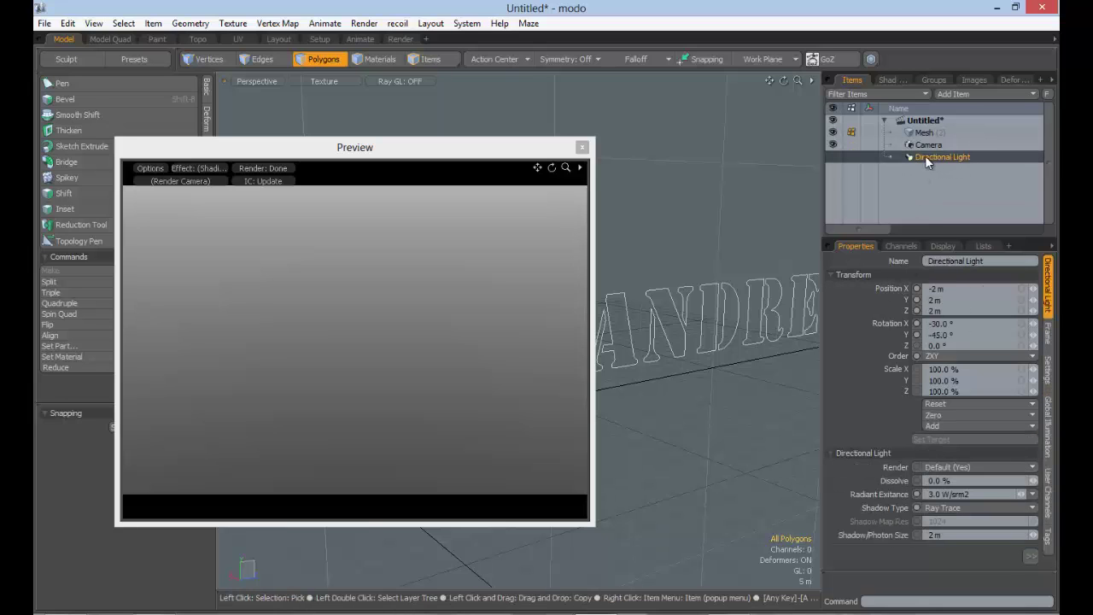
pyautogui.scroll(-5, 974, 527)
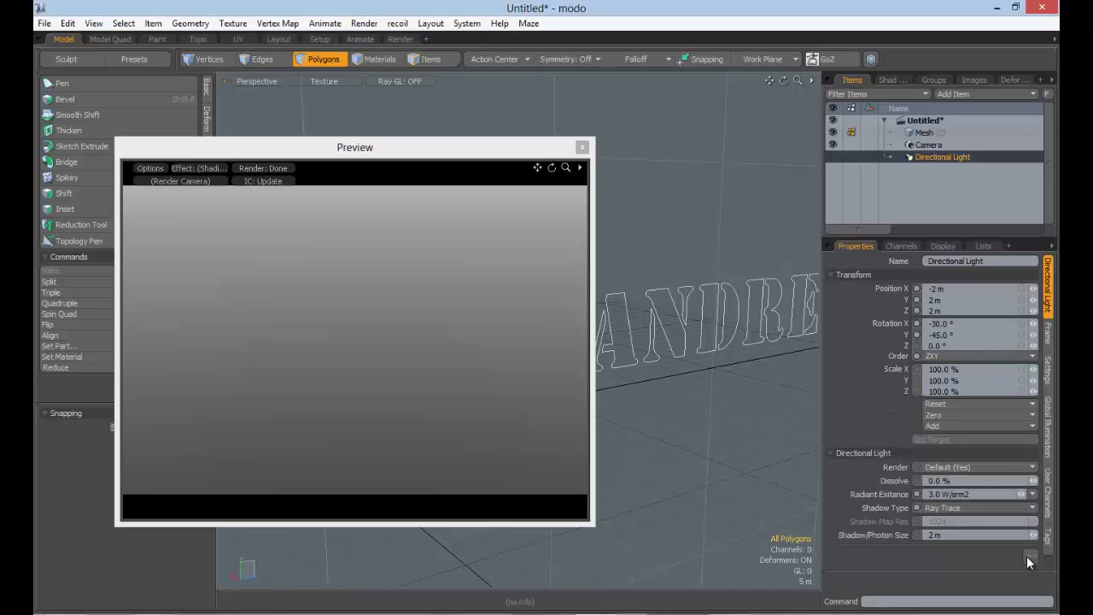
pyautogui.click(929, 146)
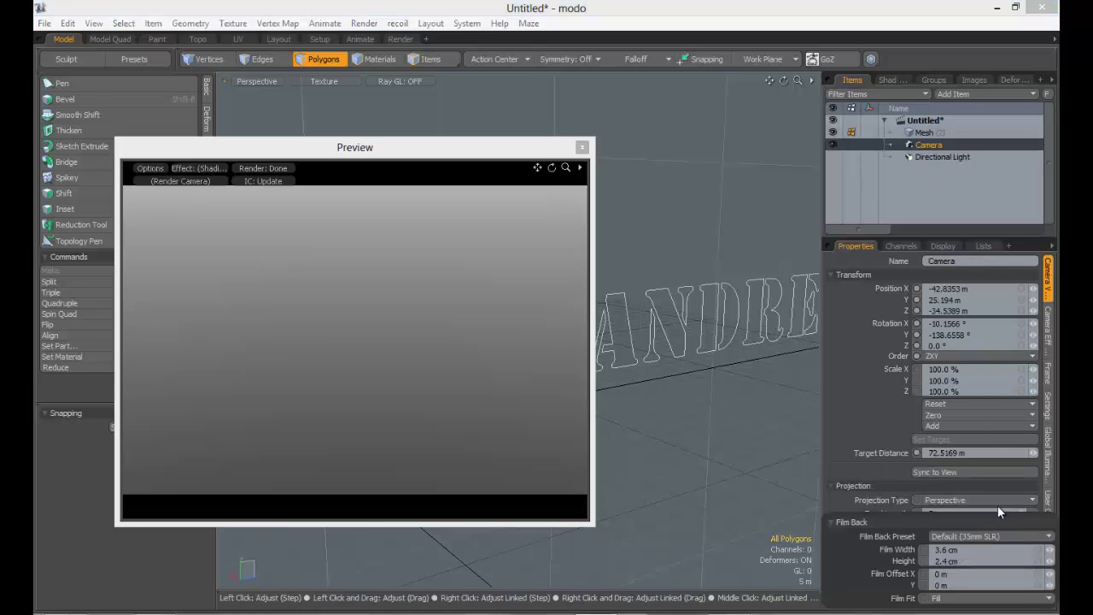
pyautogui.click(924, 132)
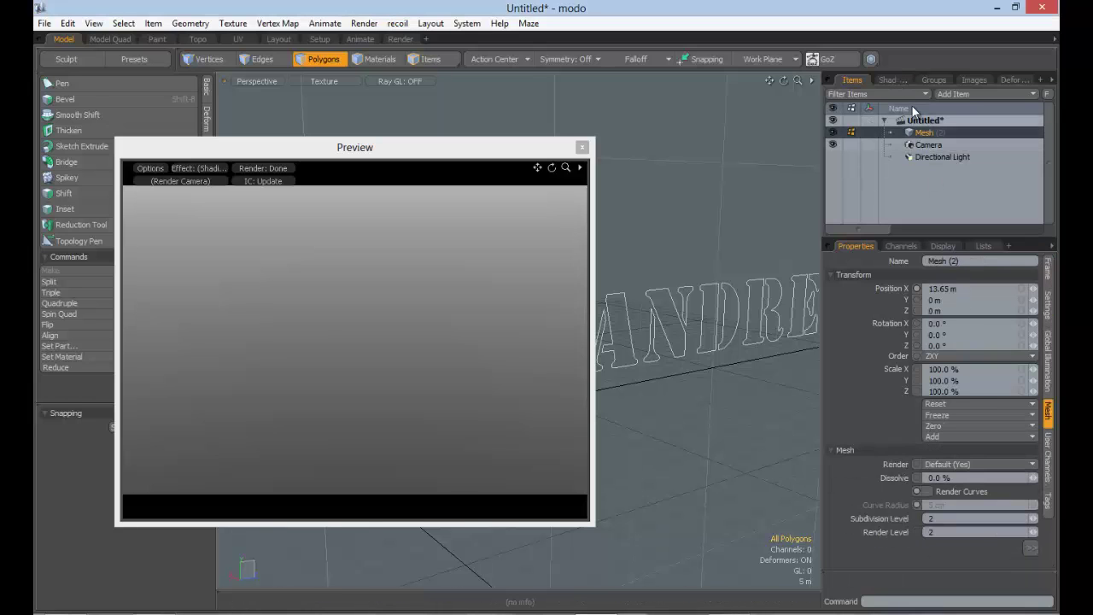
pyautogui.click(892, 80)
pyautogui.click(910, 145)
pyautogui.click(905, 157)
pyautogui.click(901, 193)
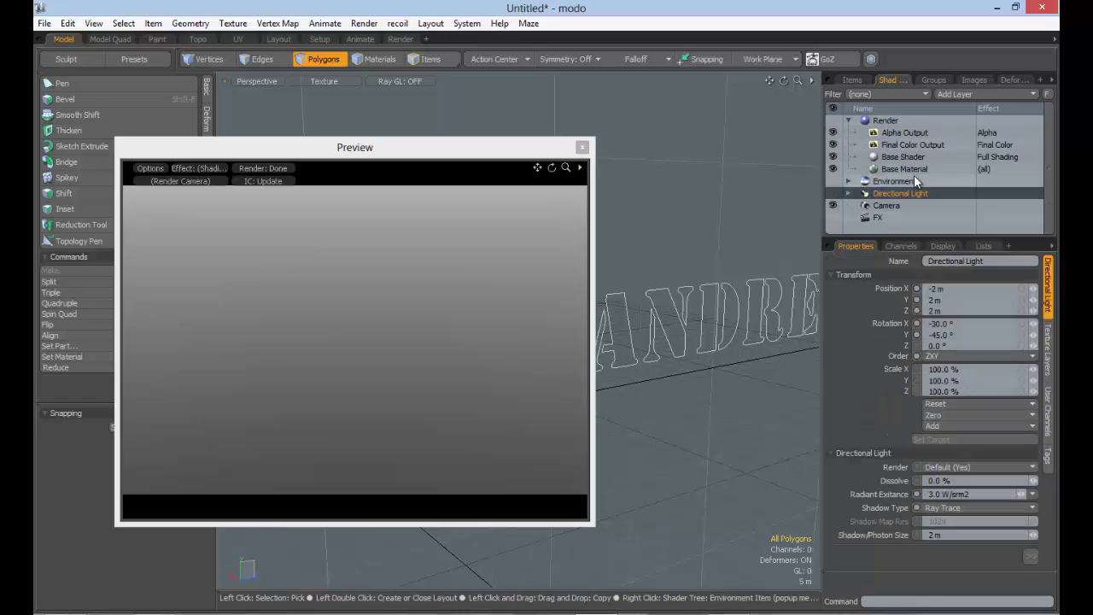
pyautogui.click(852, 79)
pyautogui.click(926, 133)
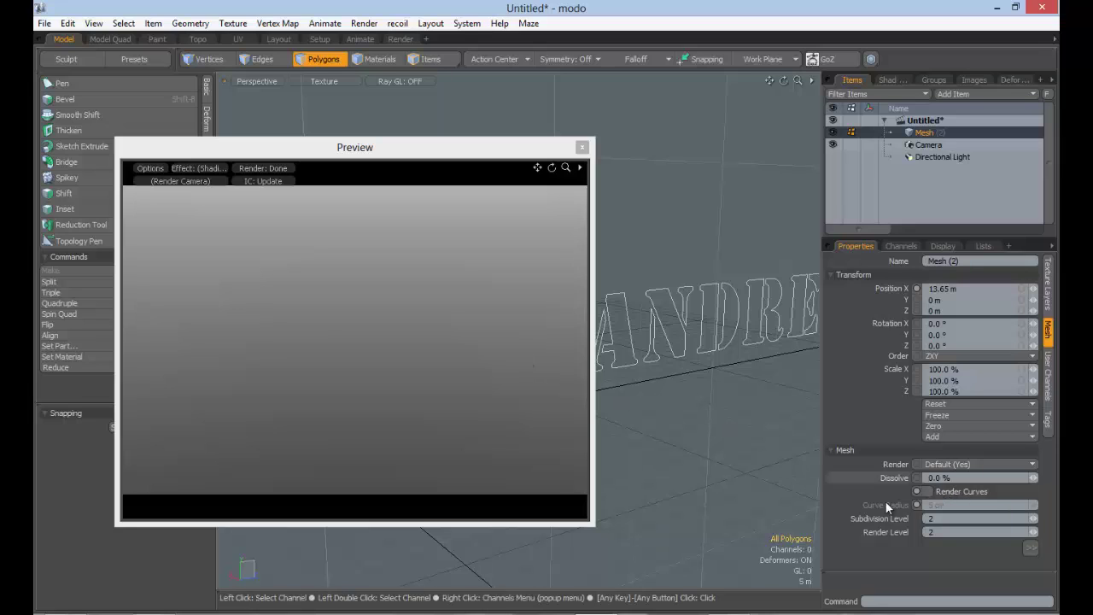
# Turn Render Curves on and try curve radii of 20 cm and 50 cm
pyautogui.click(930, 491)
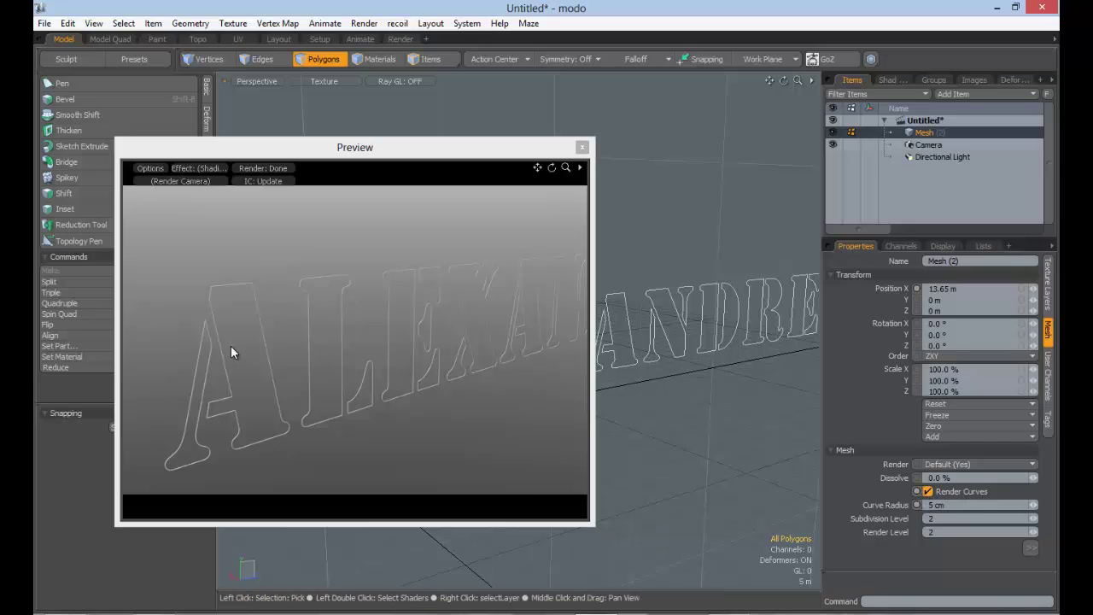
pyautogui.click(954, 506)
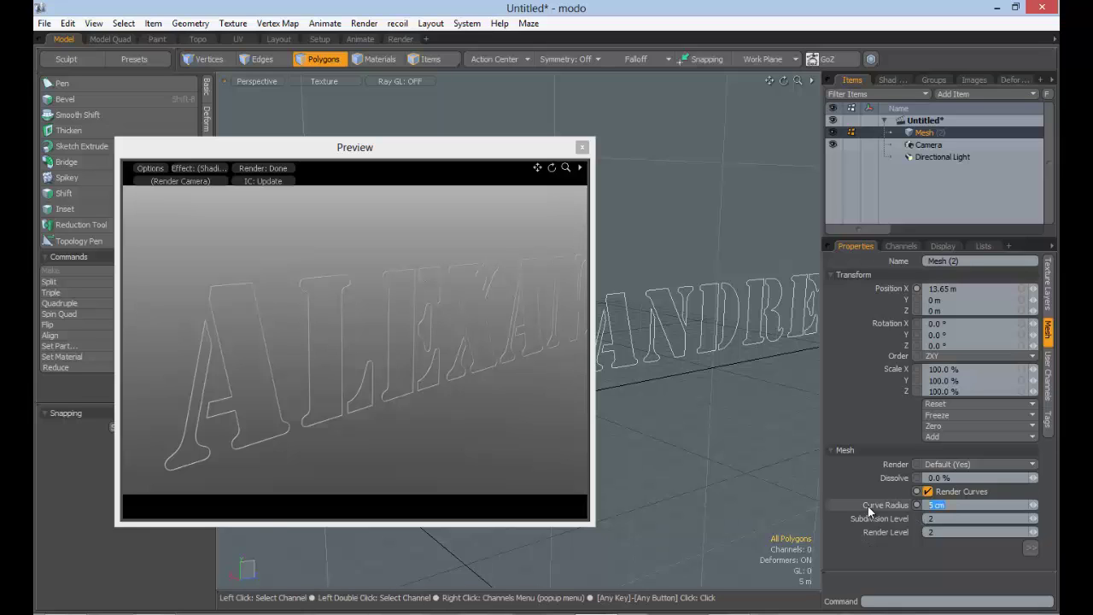
pyautogui.write('20cm')
pyautogui.press('Tab')
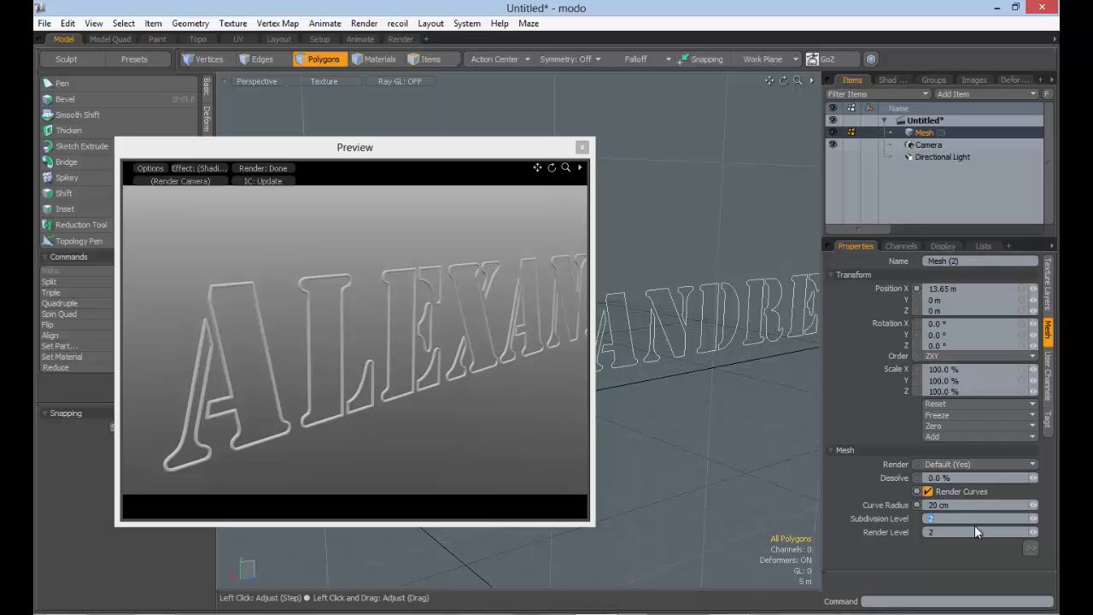
pyautogui.click(963, 505)
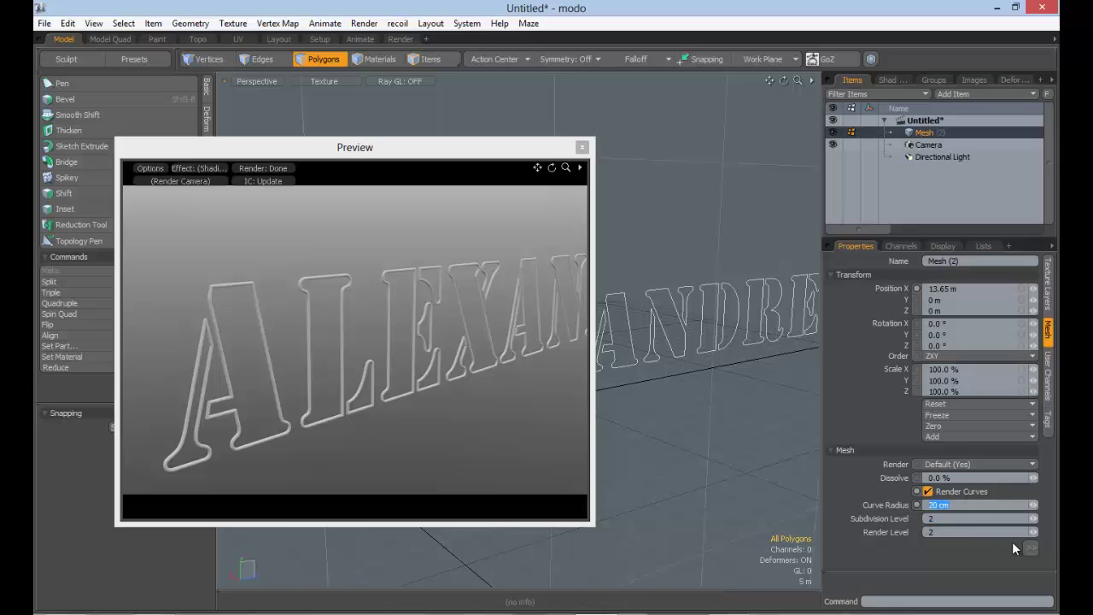
pyautogui.write('50')
pyautogui.press('Tab')
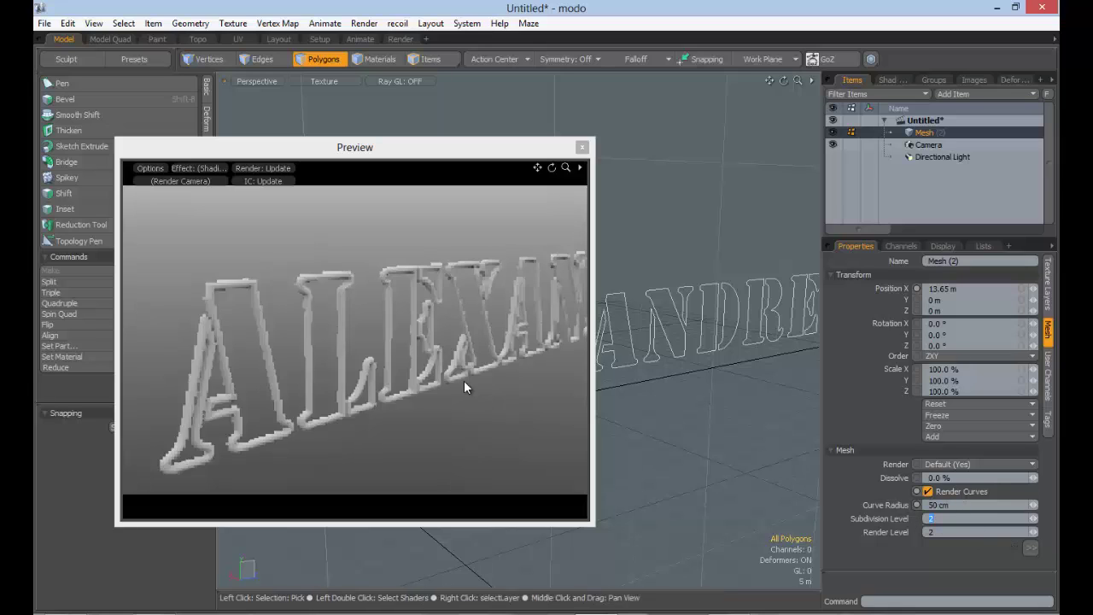
pyautogui.click(408, 342)
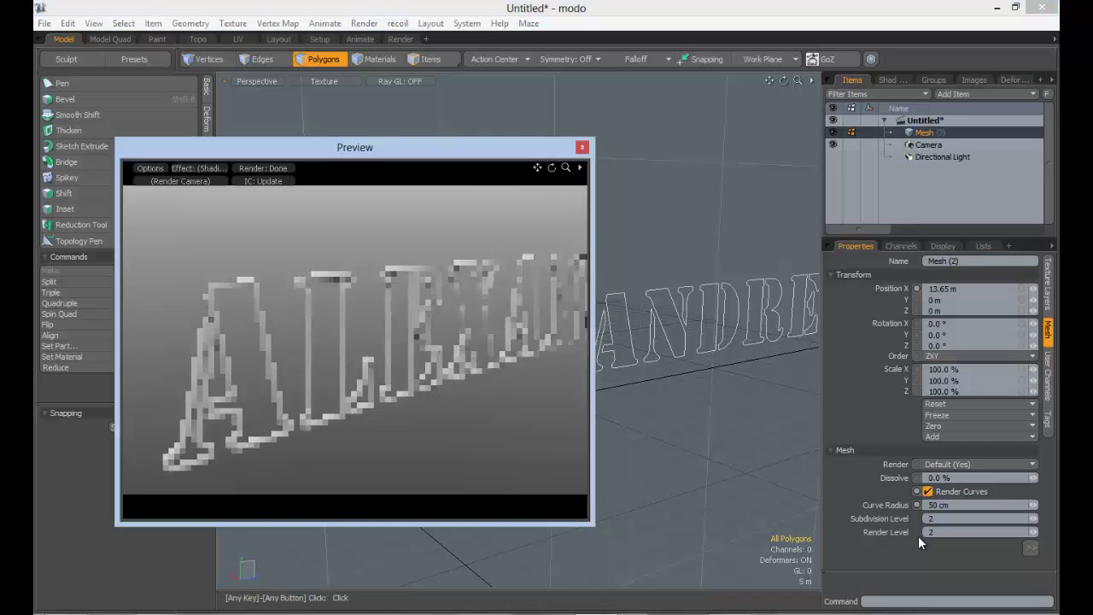
# Try 30 cm, settle on a 25 cm curve radius, close Preview and disable Render Curves
pyautogui.click(963, 505)
pyautogui.write('30')
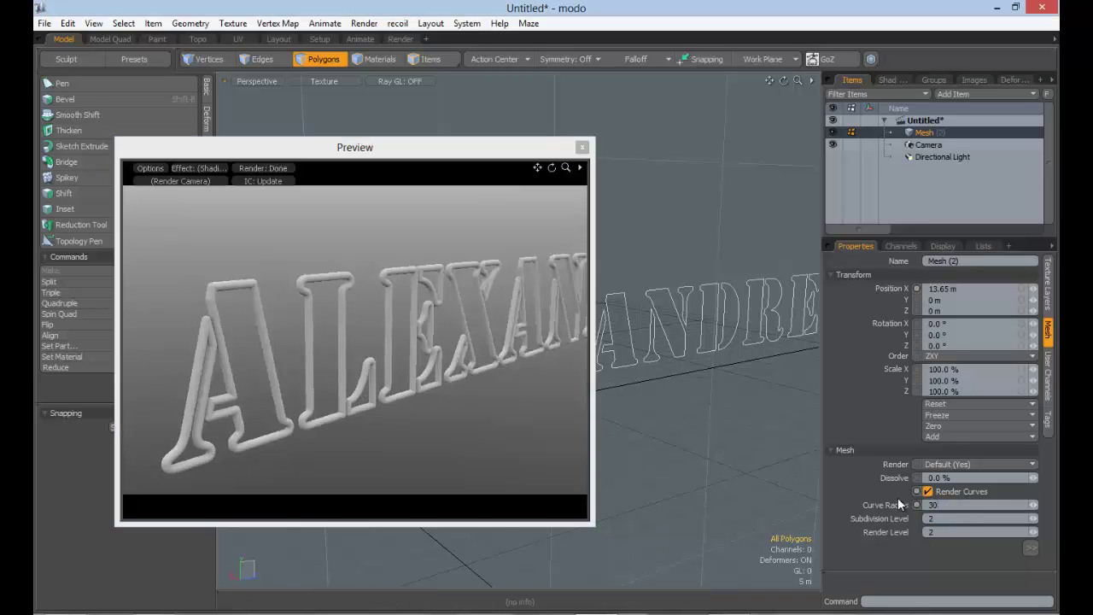
pyautogui.press('Tab')
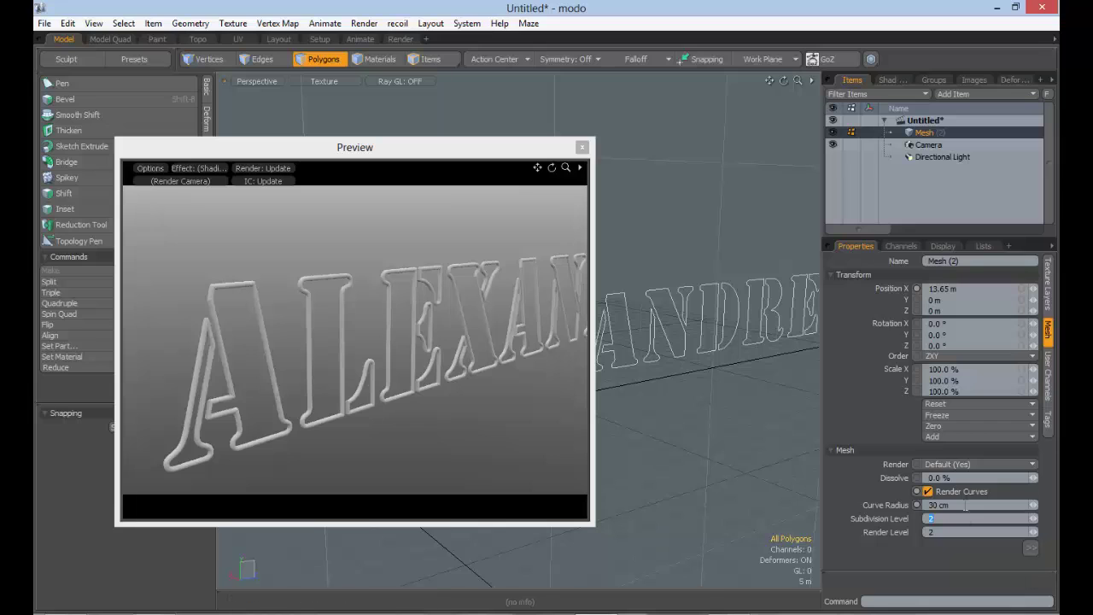
pyautogui.moveTo(966, 506); pyautogui.dragTo(876, 502)
pyautogui.write('25cm')
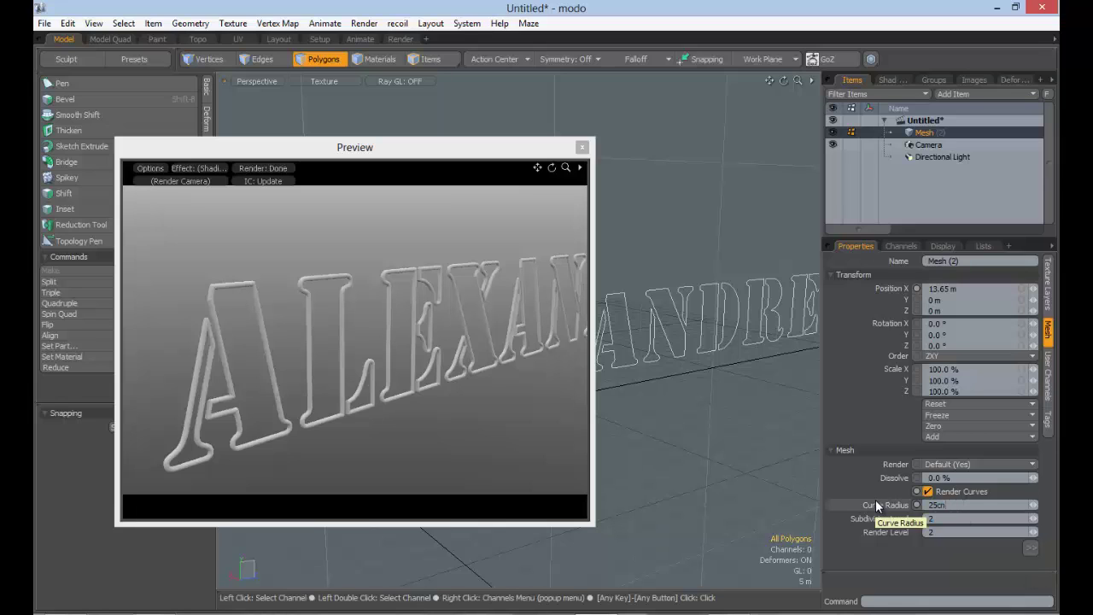
pyautogui.press('Tab')
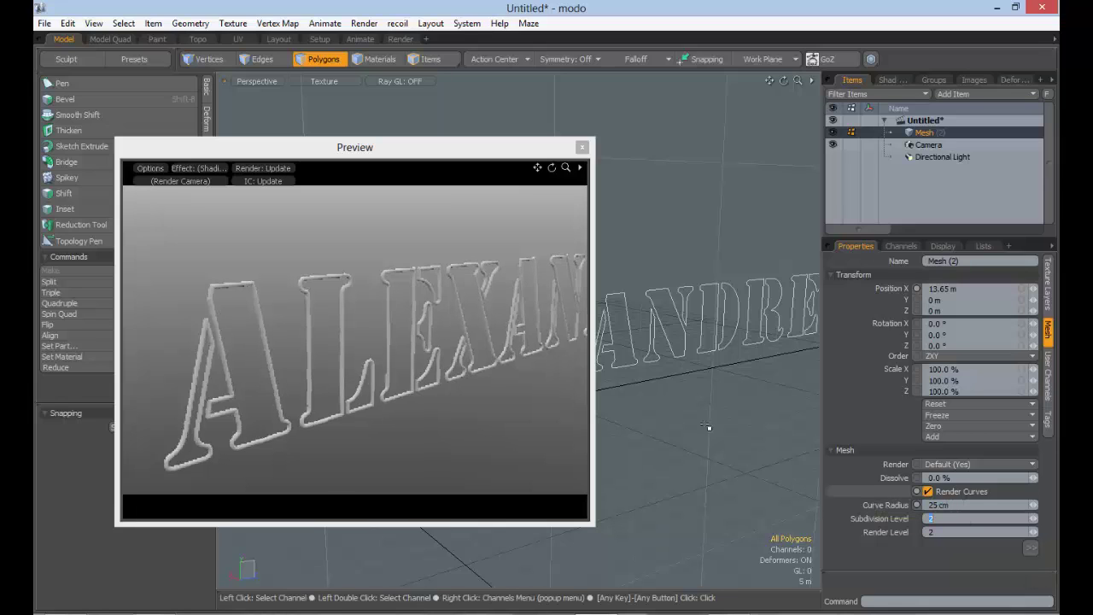
pyautogui.click(441, 361)
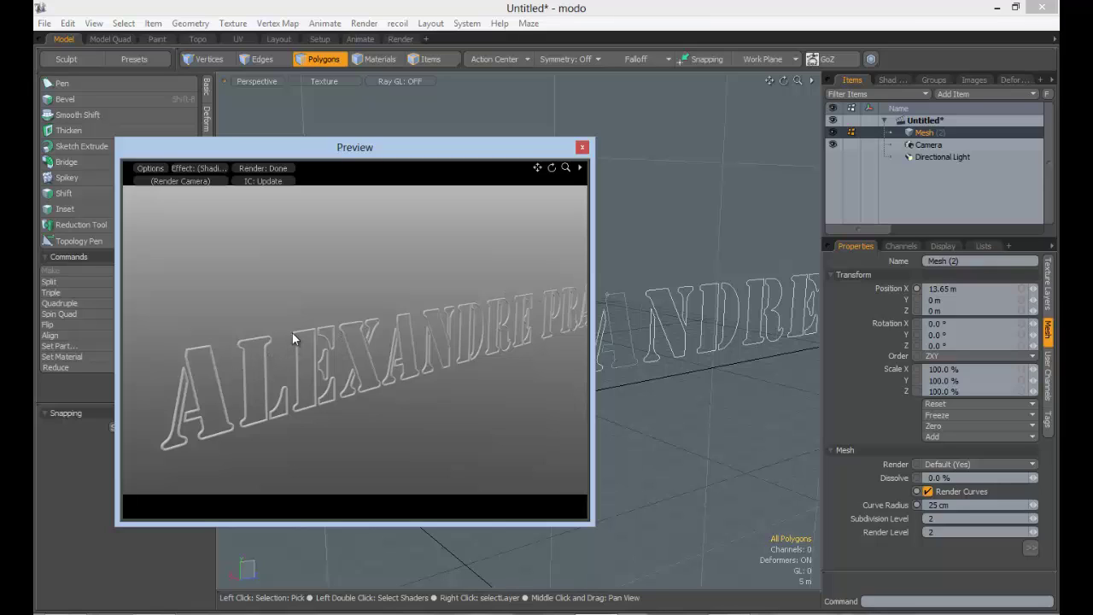
pyautogui.click(582, 147)
pyautogui.click(928, 491)
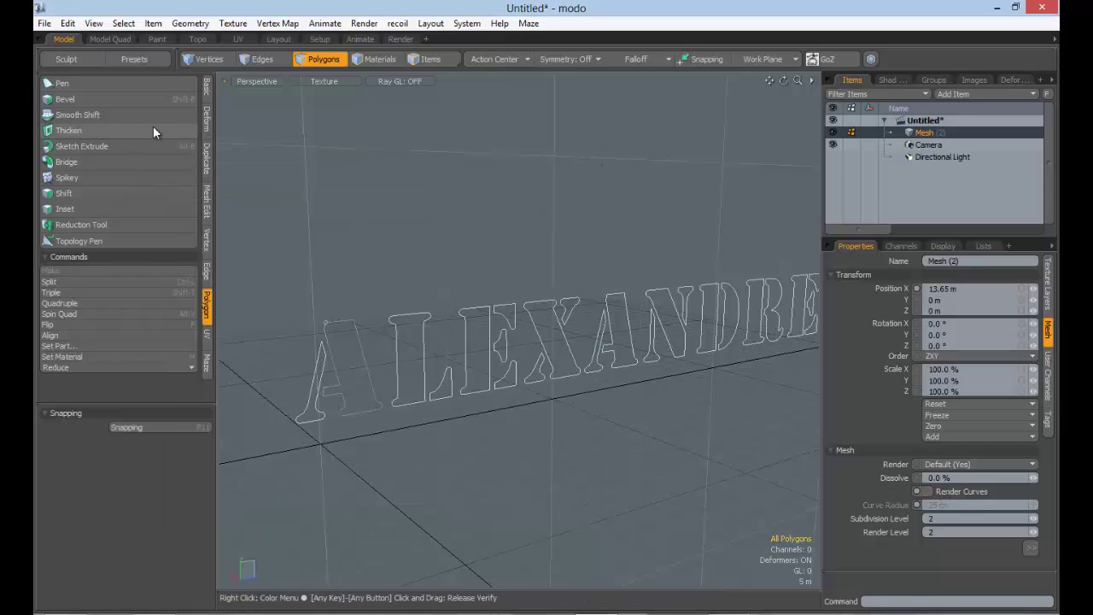
# Pick the freehand Curve tool from the Basic tab's Bezier flyout
pyautogui.click(206, 87)
pyautogui.click(149, 121)
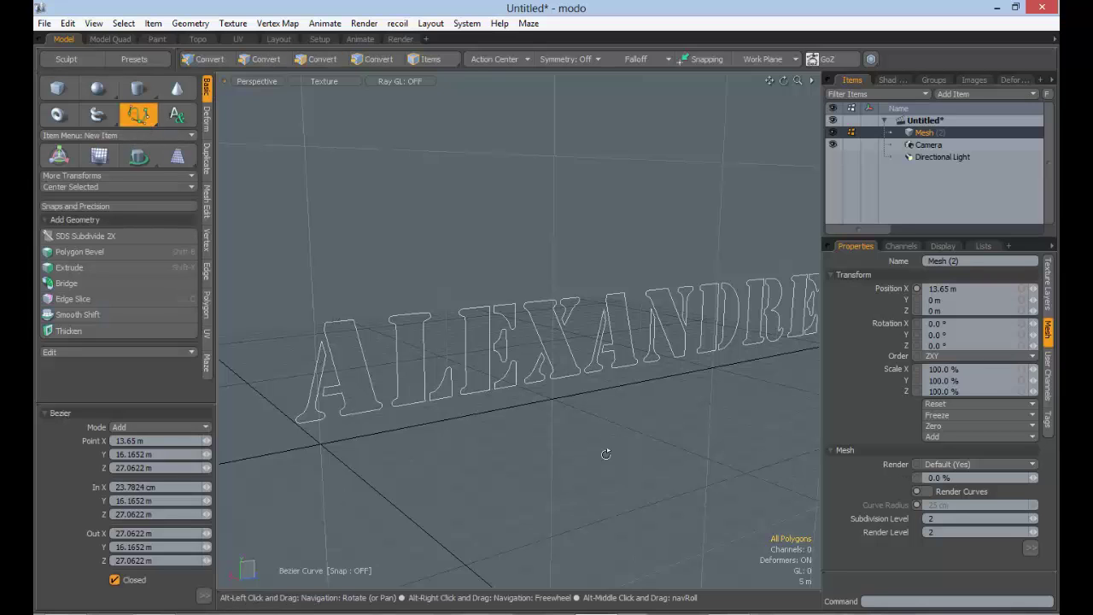
pyautogui.scroll(-4, 605, 454)
pyautogui.keyDown('alt'); pyautogui.moveTo(538, 441); pyautogui.dragTo(658, 431); pyautogui.keyUp('alt')
pyautogui.moveTo(138, 114); pyautogui.dragTo(137, 73)
# Draw a six-point looping freehand curve beside the text
pyautogui.click(423, 353)
pyautogui.click(413, 303)
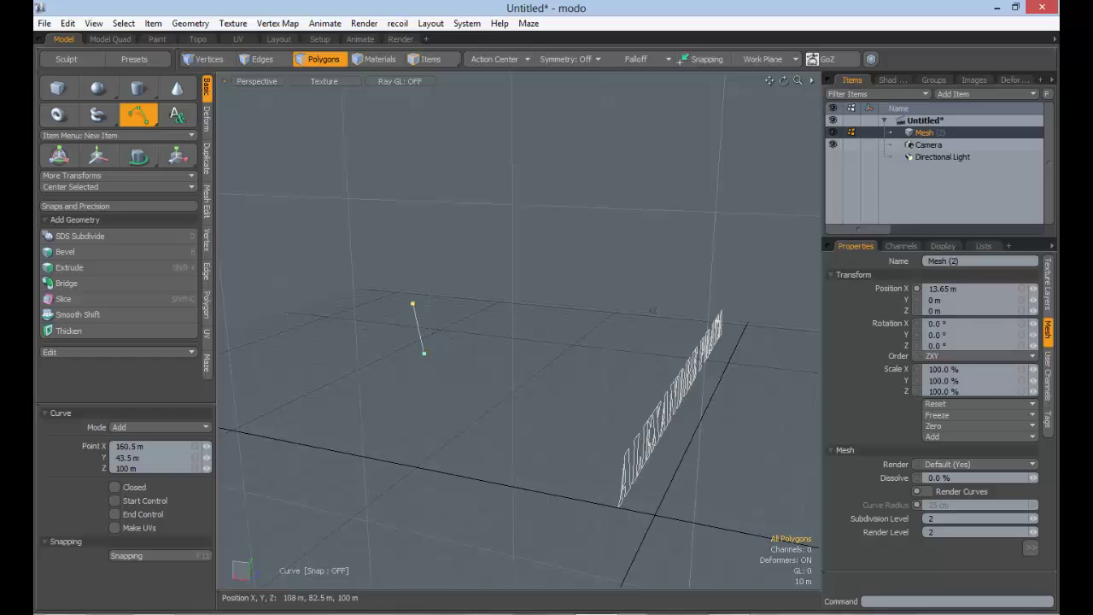
pyautogui.click(520, 219)
pyautogui.click(586, 227)
pyautogui.click(541, 356)
pyautogui.click(411, 432)
pyautogui.press('Escape')
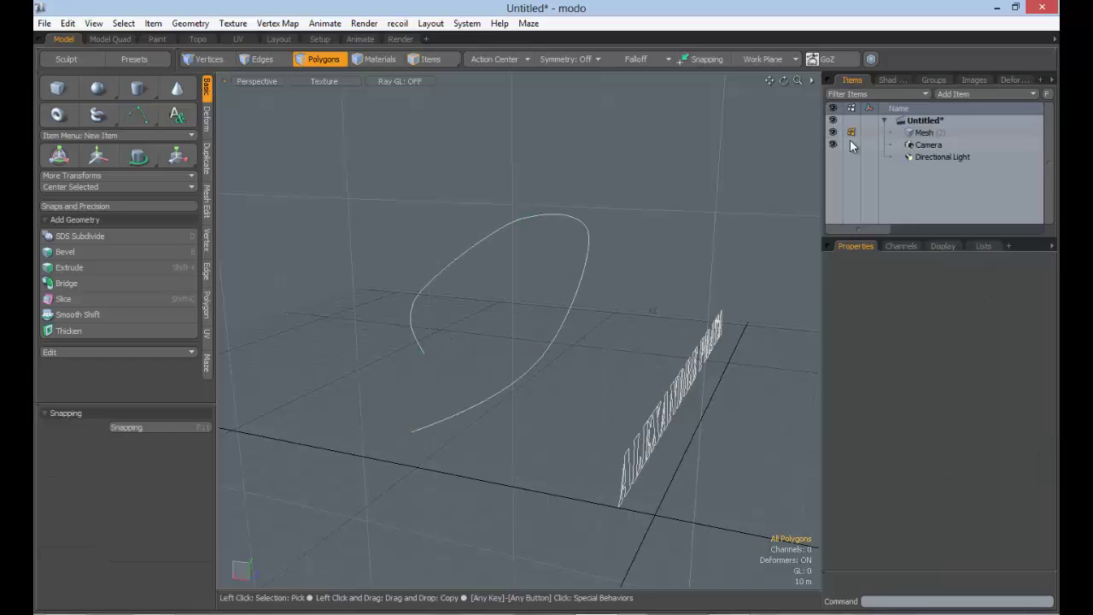
# Open a render Preview from the shader tree's Render item
pyautogui.click(892, 81)
pyautogui.click(895, 122)
pyautogui.press('F8')
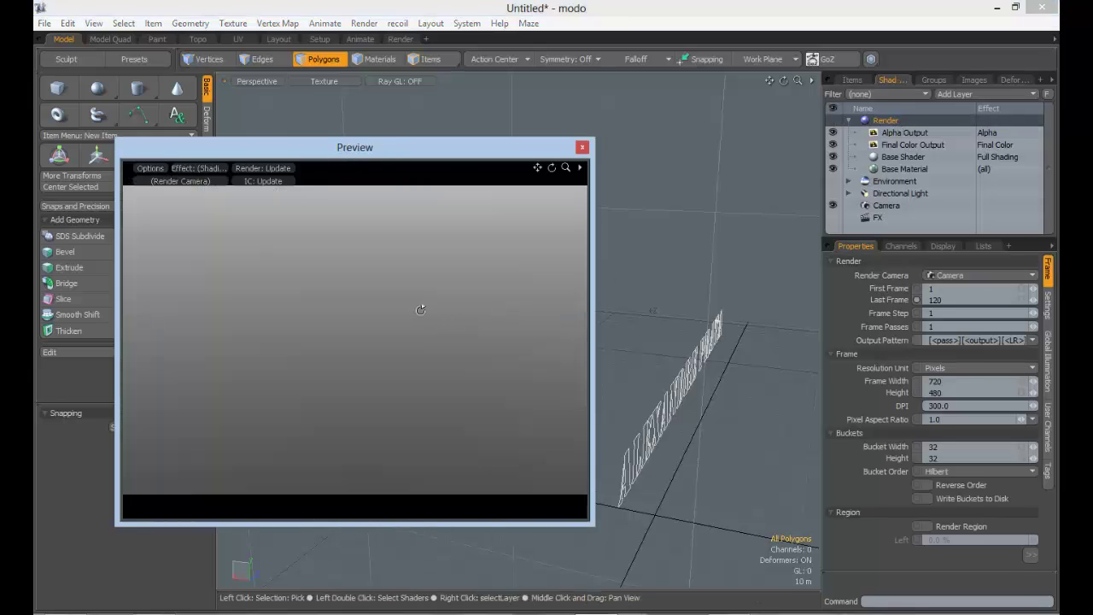
# Close the Preview and sync the camera to the current viewport angle
pyautogui.keyDown('alt'); pyautogui.moveTo(490, 353); pyautogui.dragTo(270, 285); pyautogui.keyUp('alt')
pyautogui.click(582, 148)
pyautogui.keyDown('alt'); pyautogui.moveTo(590, 224); pyautogui.dragTo(534, 286); pyautogui.keyUp('alt')
pyautogui.click(886, 207)
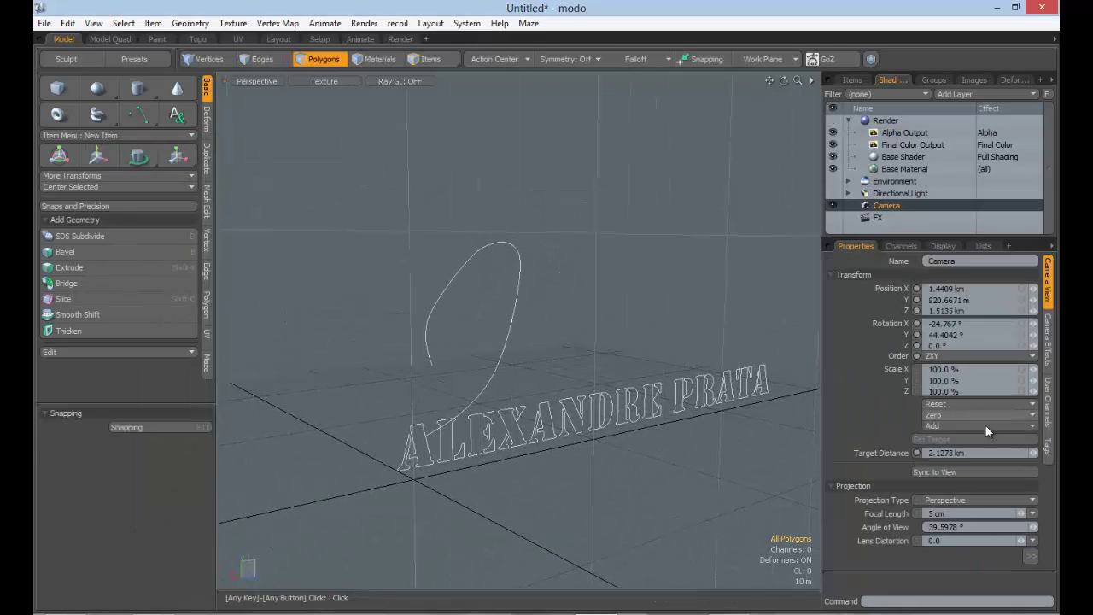
pyautogui.click(966, 475)
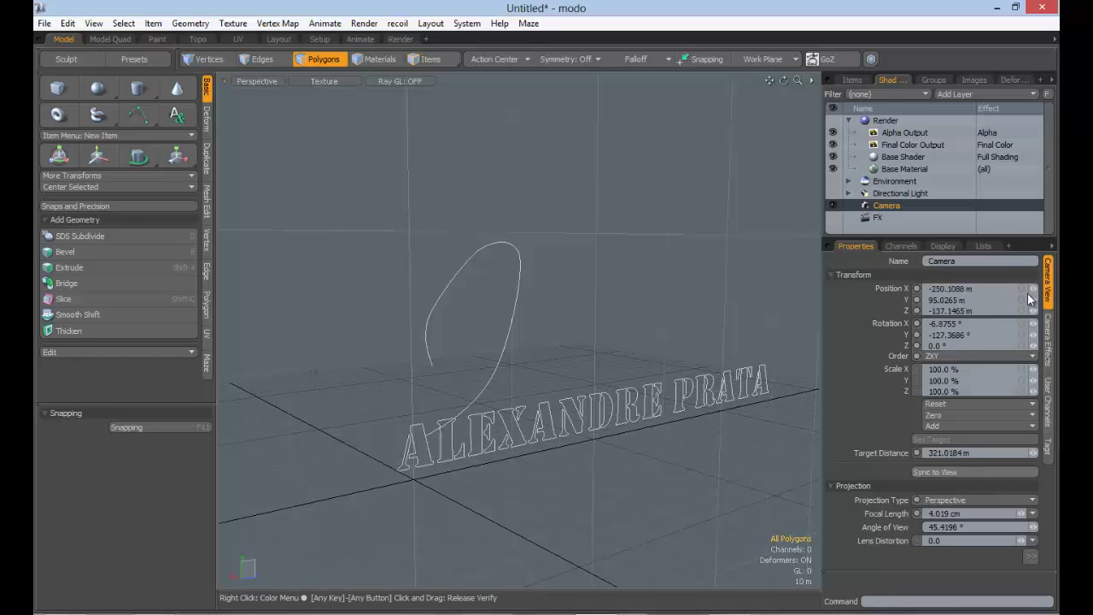
# Reopen Preview, turn on the mesh's Render Curves, and zoom in on the tubes
pyautogui.click(909, 121)
pyautogui.press('F8')
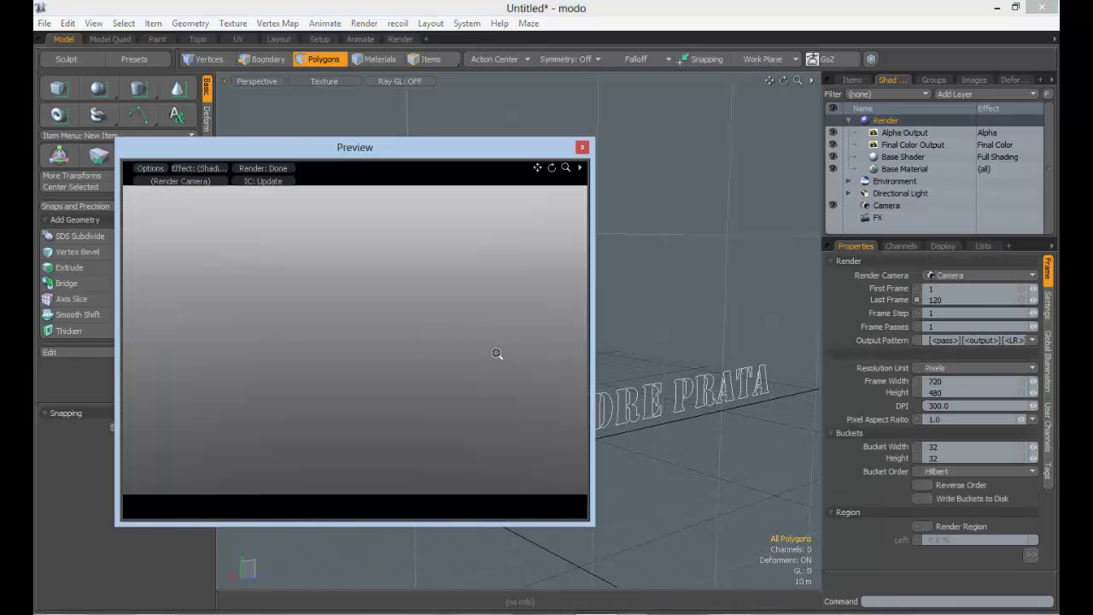
pyautogui.click(852, 80)
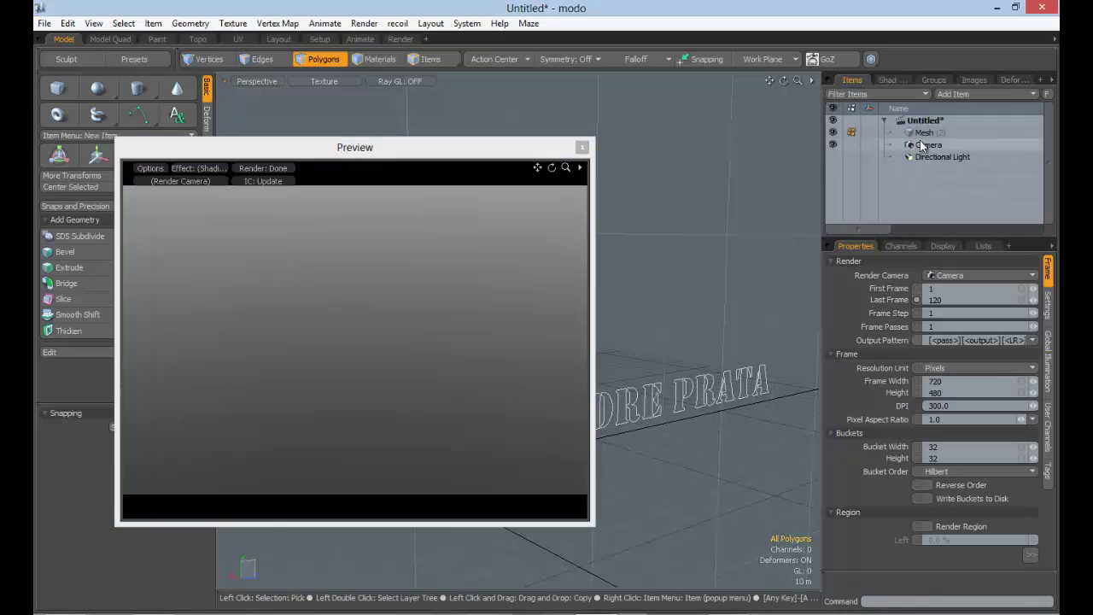
pyautogui.click(924, 133)
pyautogui.click(928, 491)
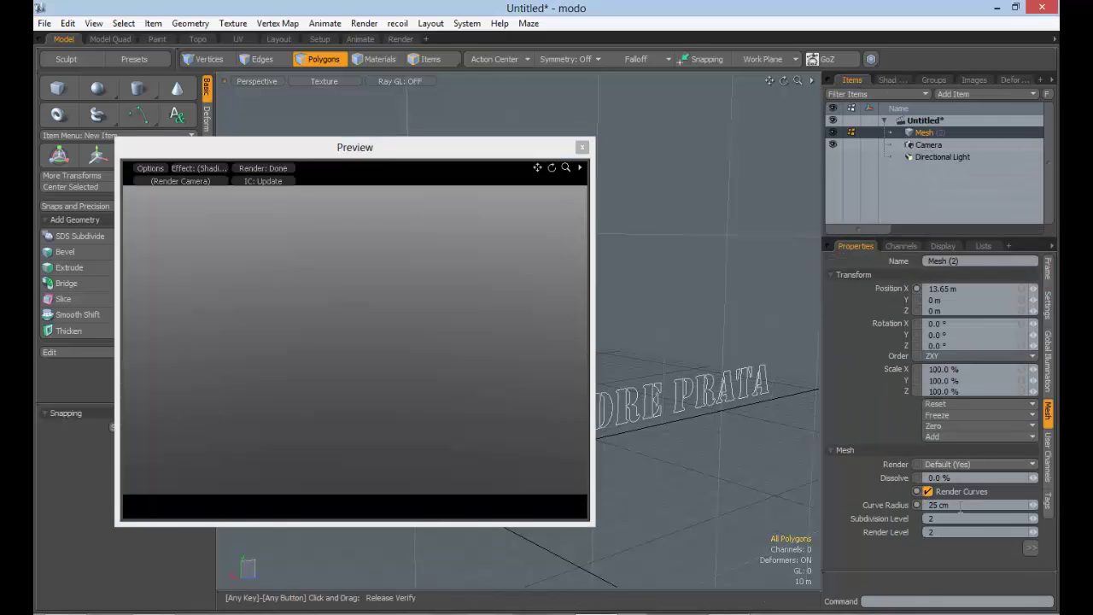
pyautogui.keyDown('ctrl'); pyautogui.keyDown('alt'); pyautogui.moveTo(356, 343); pyautogui.dragTo(365, 310); pyautogui.keyUp('alt'); pyautogui.keyUp('ctrl')
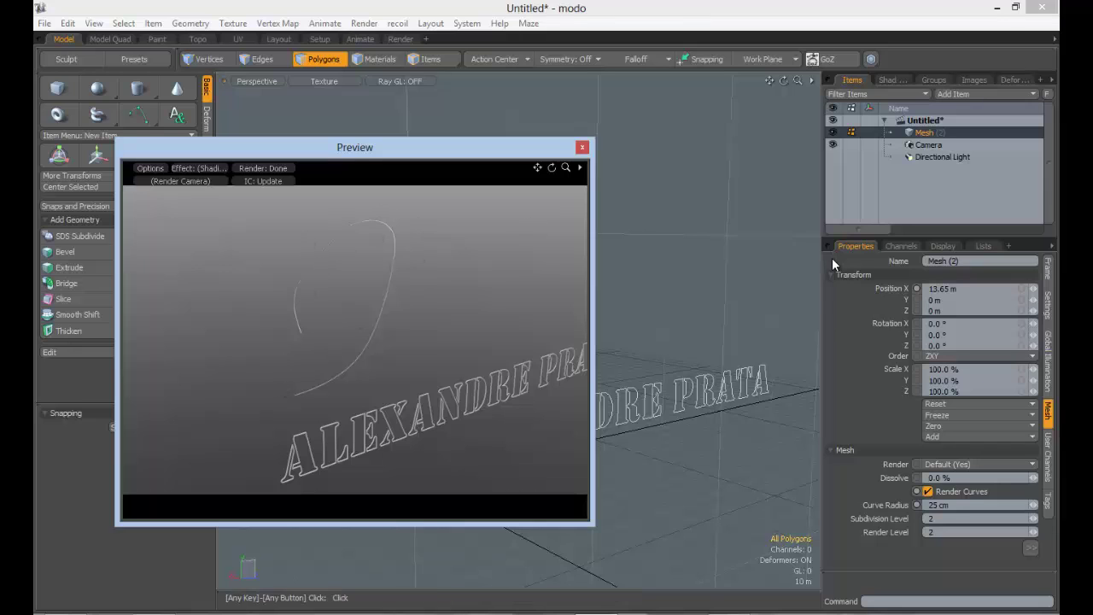
# Close the Preview and add a new Mesh item to the scene
pyautogui.click(582, 147)
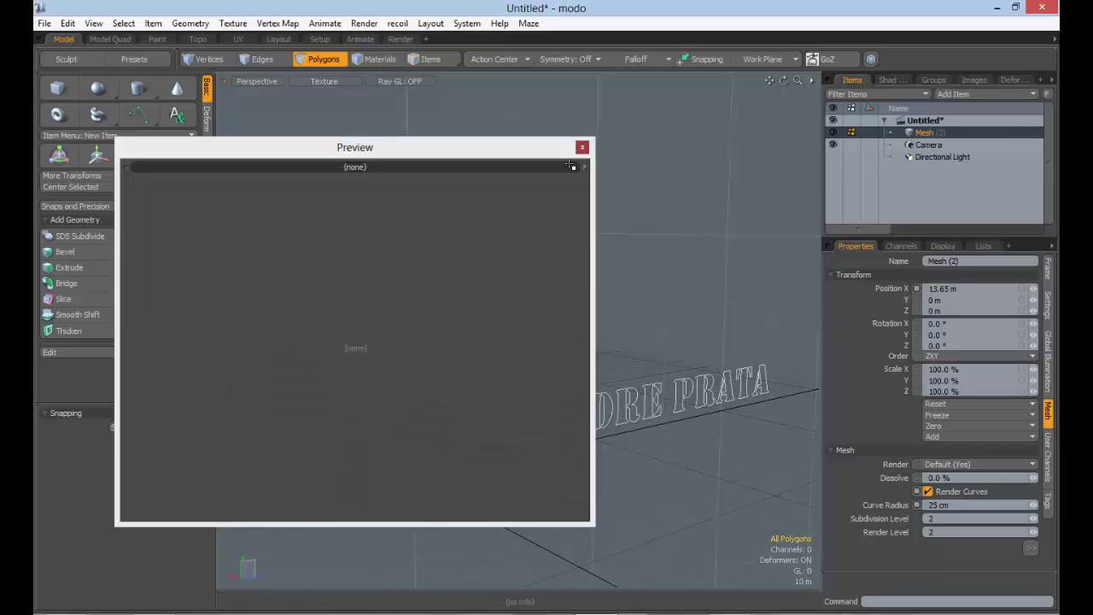
pyautogui.click(979, 94)
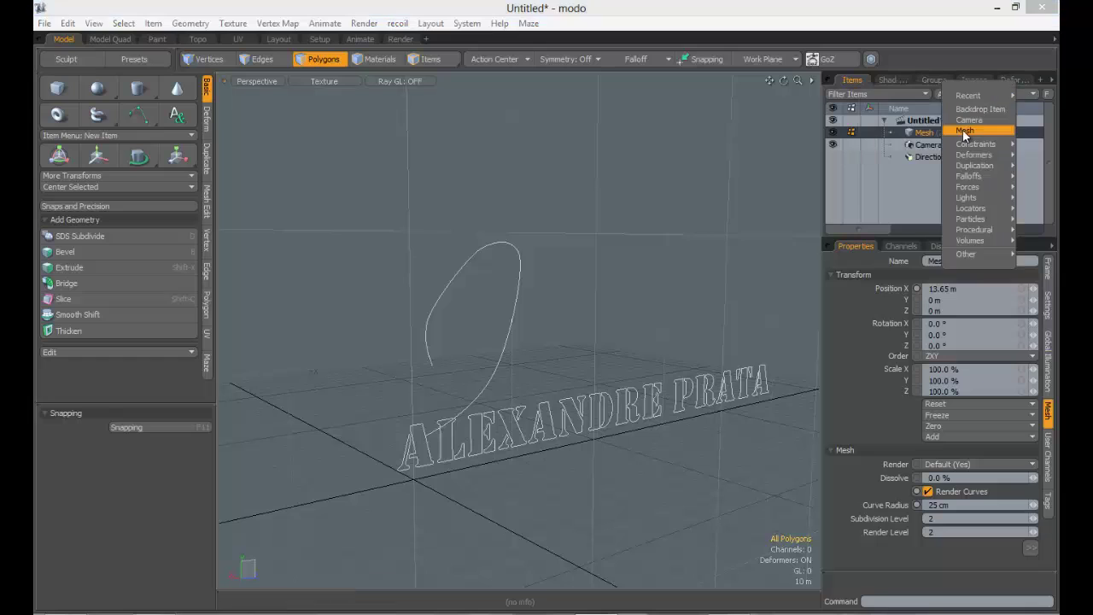
pyautogui.click(970, 142)
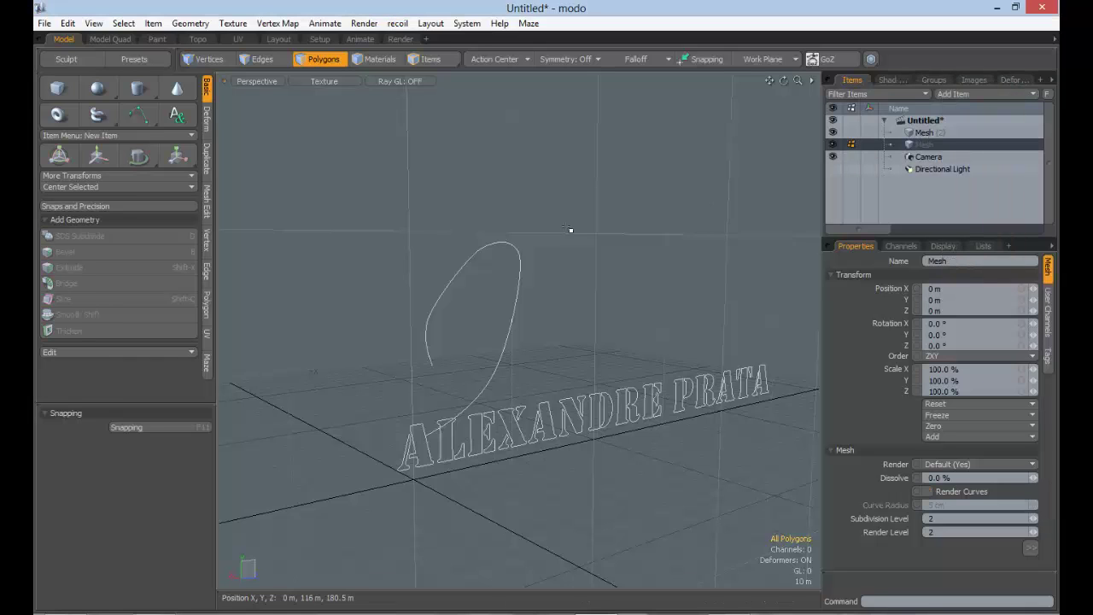
pyautogui.click(503, 210)
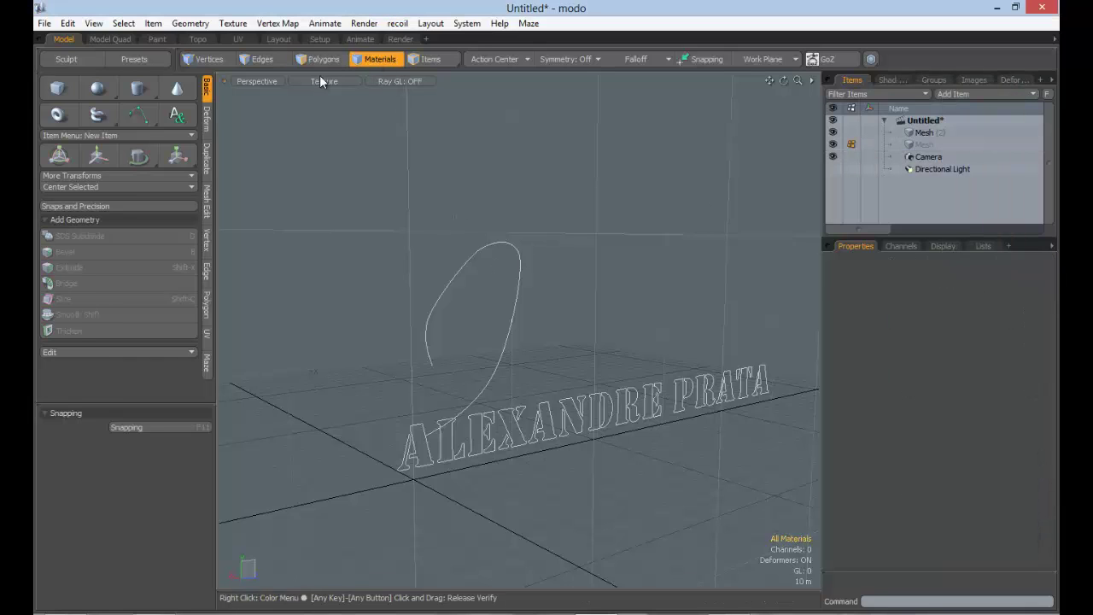
# Inspect the text and curve meshes, toggling each one's visibility off and back on
pyautogui.click(924, 133)
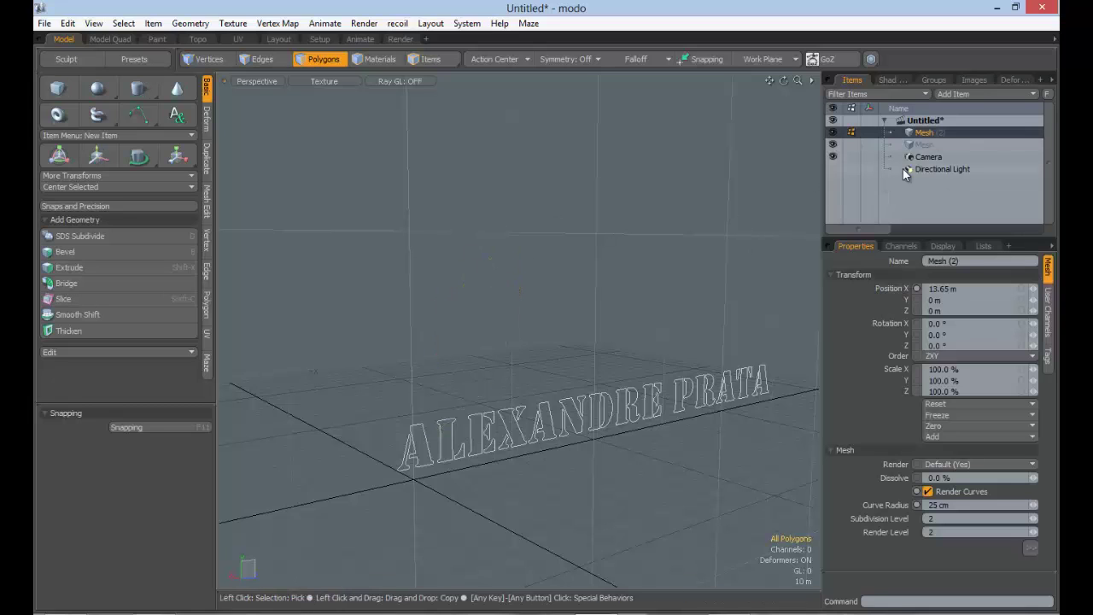
pyautogui.click(922, 144)
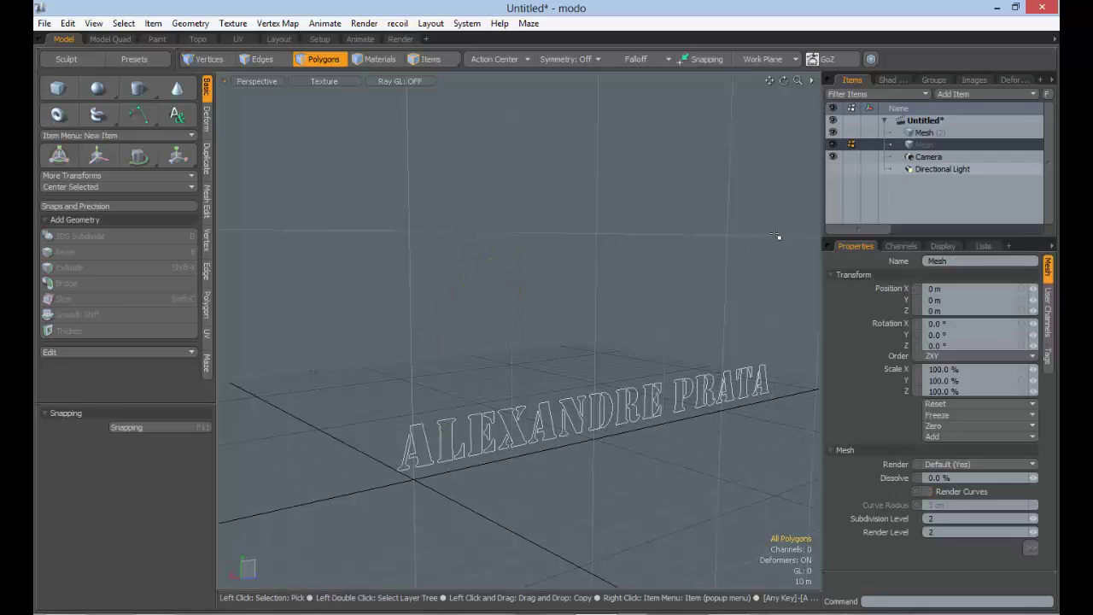
pyautogui.click(942, 122)
pyautogui.click(835, 132)
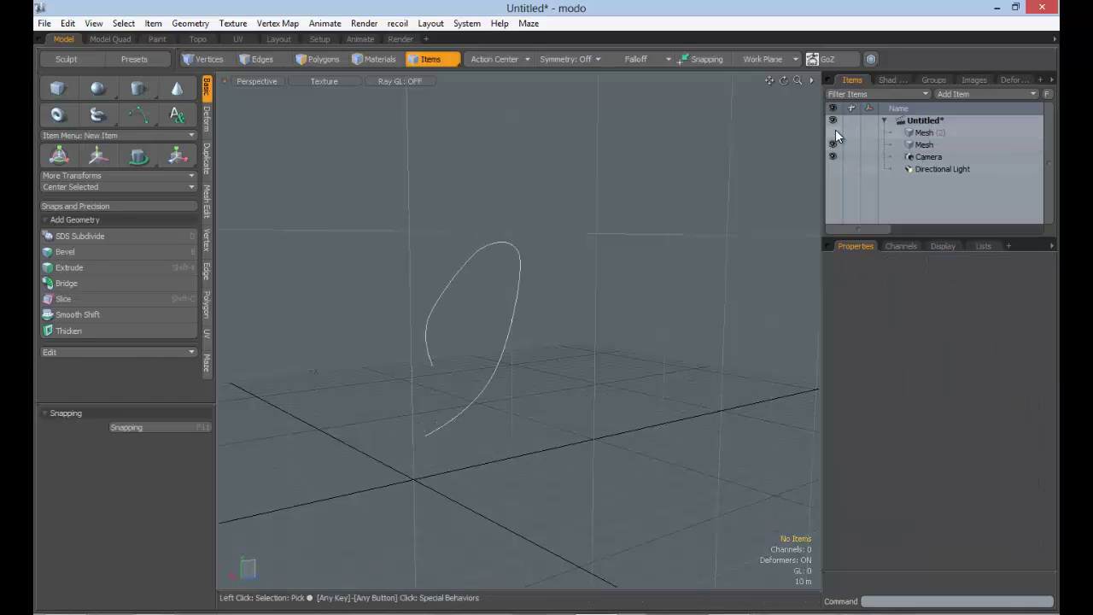
pyautogui.click(835, 133)
pyautogui.click(835, 145)
pyautogui.click(833, 144)
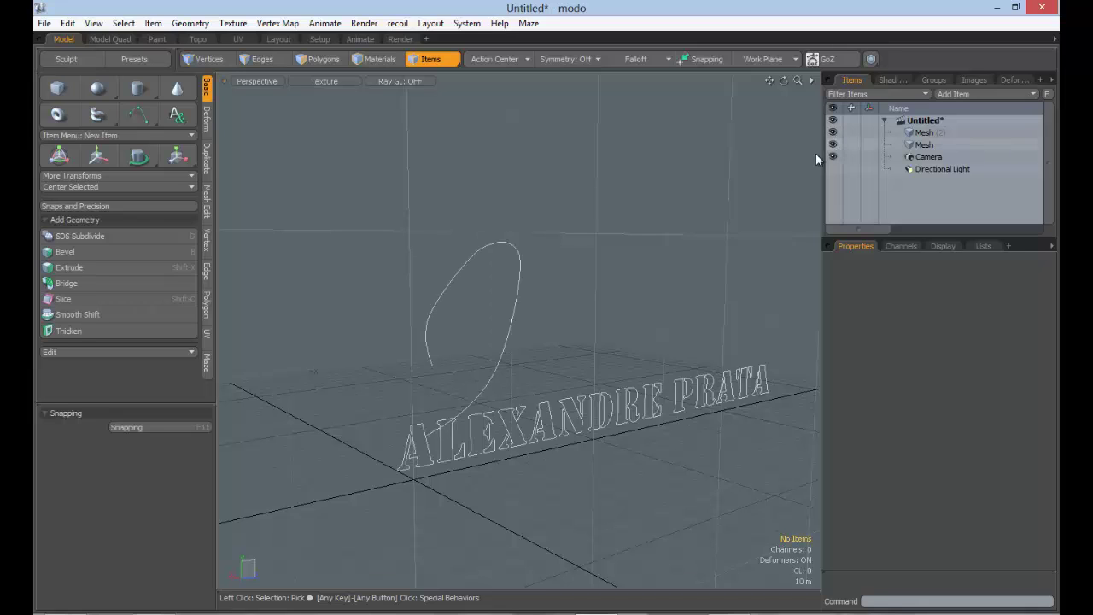
pyautogui.click(927, 145)
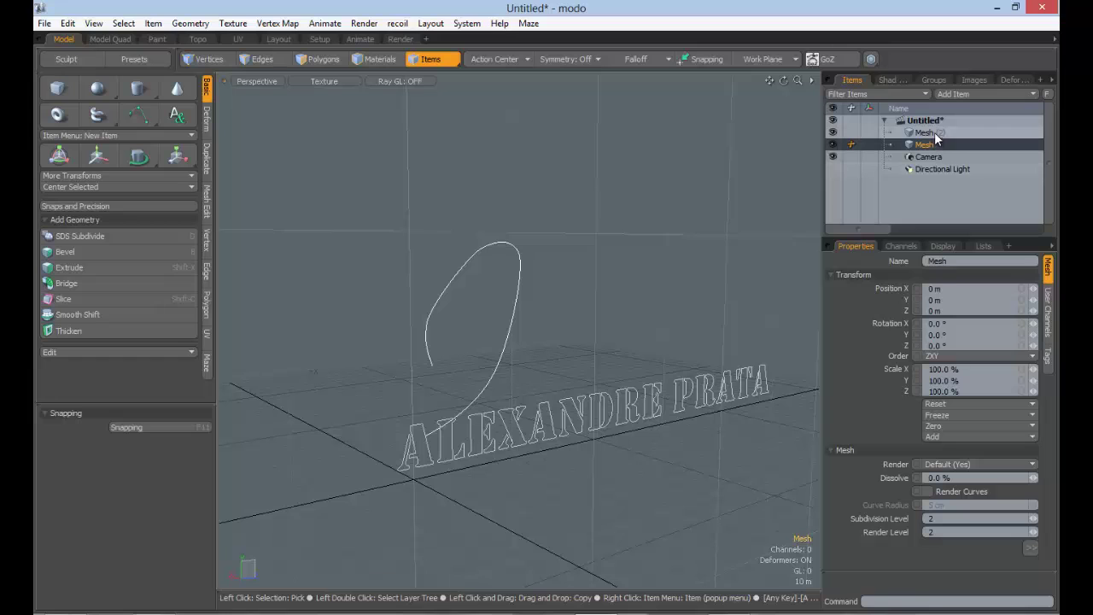
pyautogui.click(934, 133)
# Select the Render item in the shader tree and open a Preview render
pyautogui.click(893, 80)
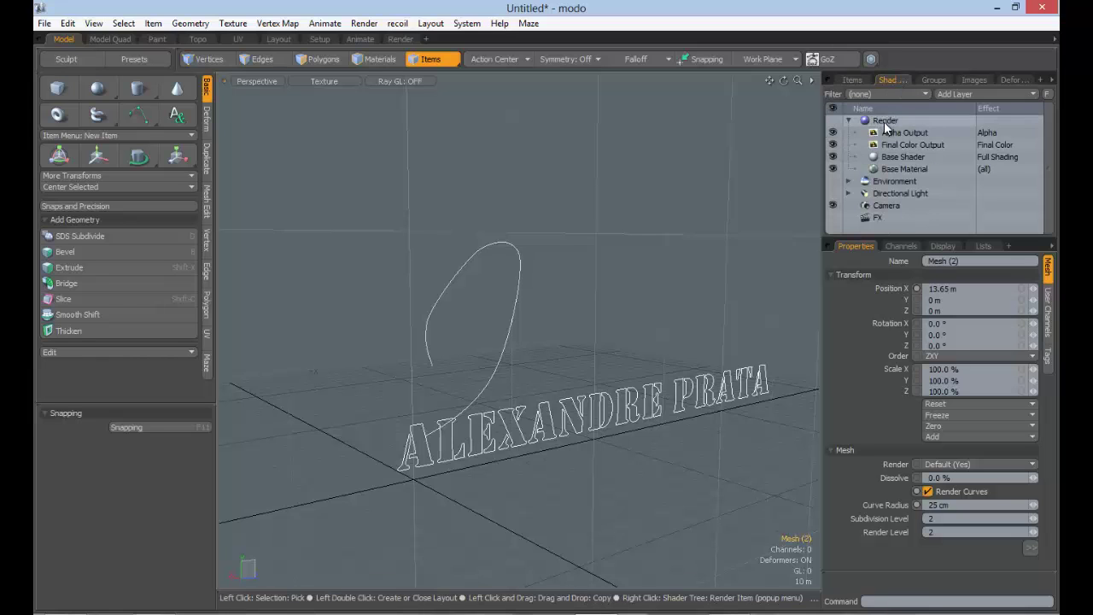
pyautogui.click(886, 123)
pyautogui.press('F8')
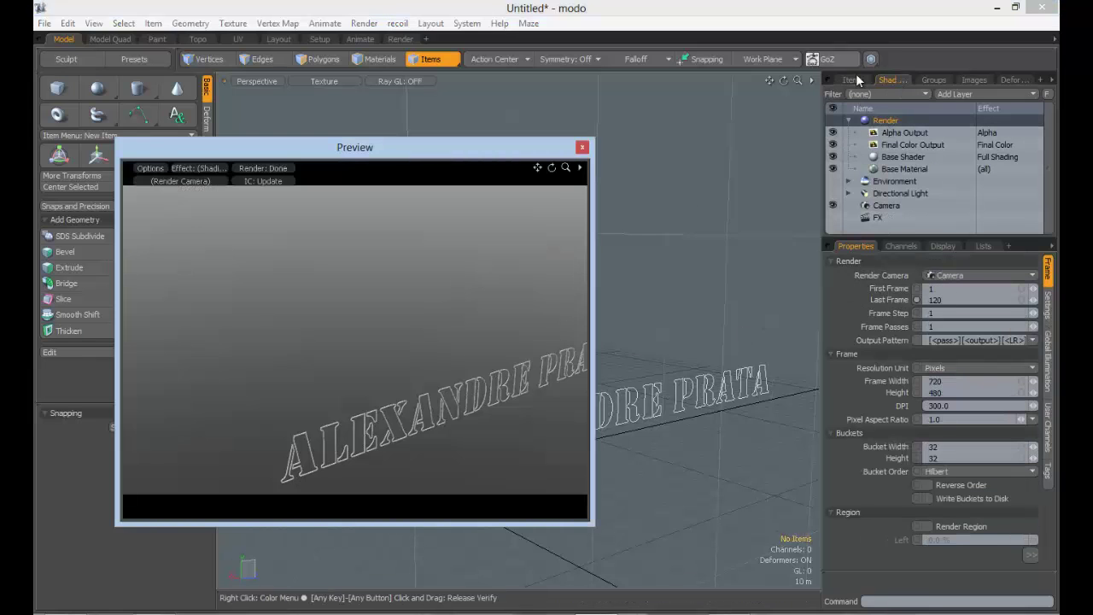
# Select the curve mesh and turn on its Render Curves
pyautogui.click(852, 79)
pyautogui.click(925, 145)
pyautogui.click(923, 133)
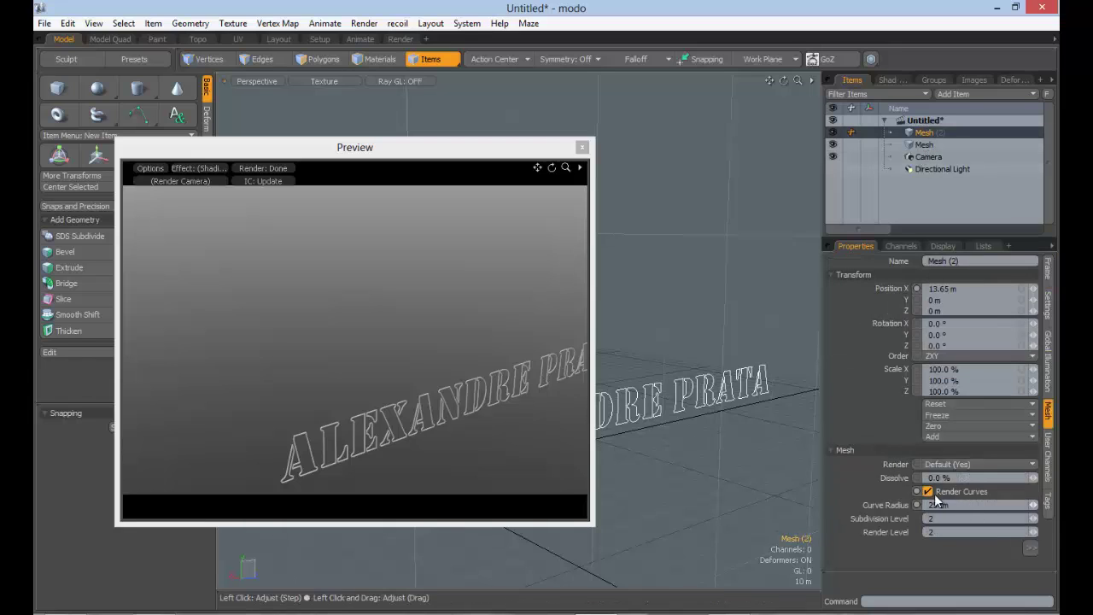
pyautogui.click(924, 144)
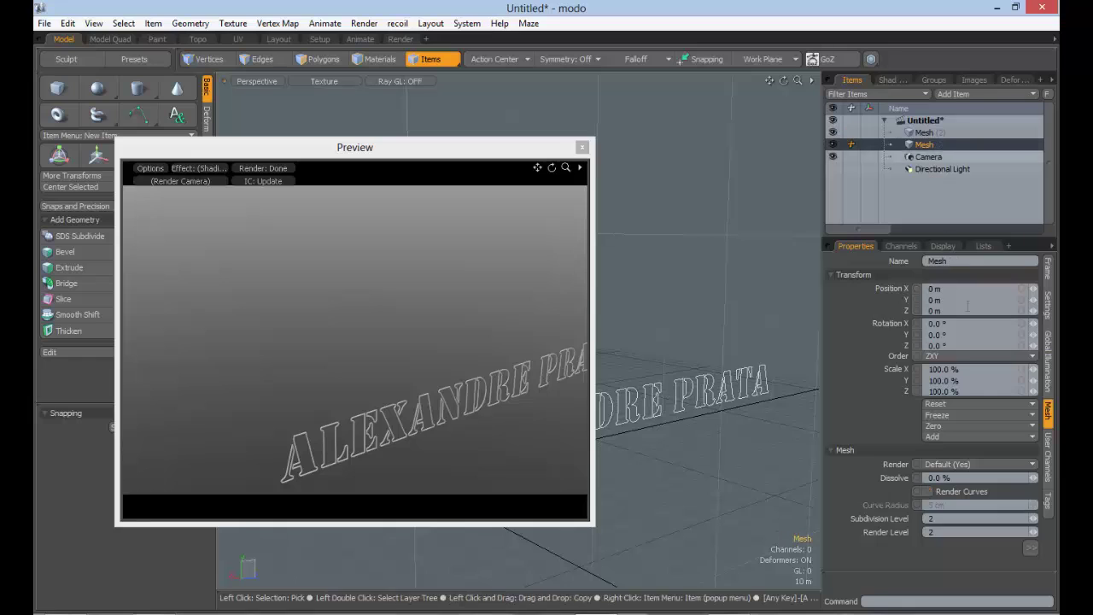
pyautogui.click(927, 491)
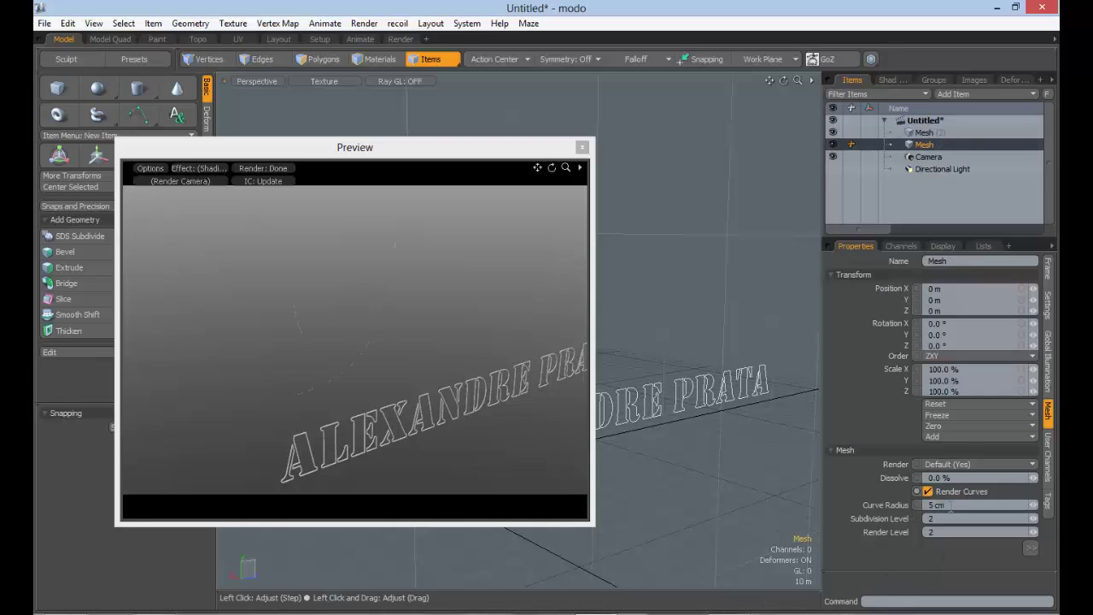
# Set the curve mesh's Curve Radius to 50 cm, then to 2 m
pyautogui.click(937, 504)
pyautogui.write('50')
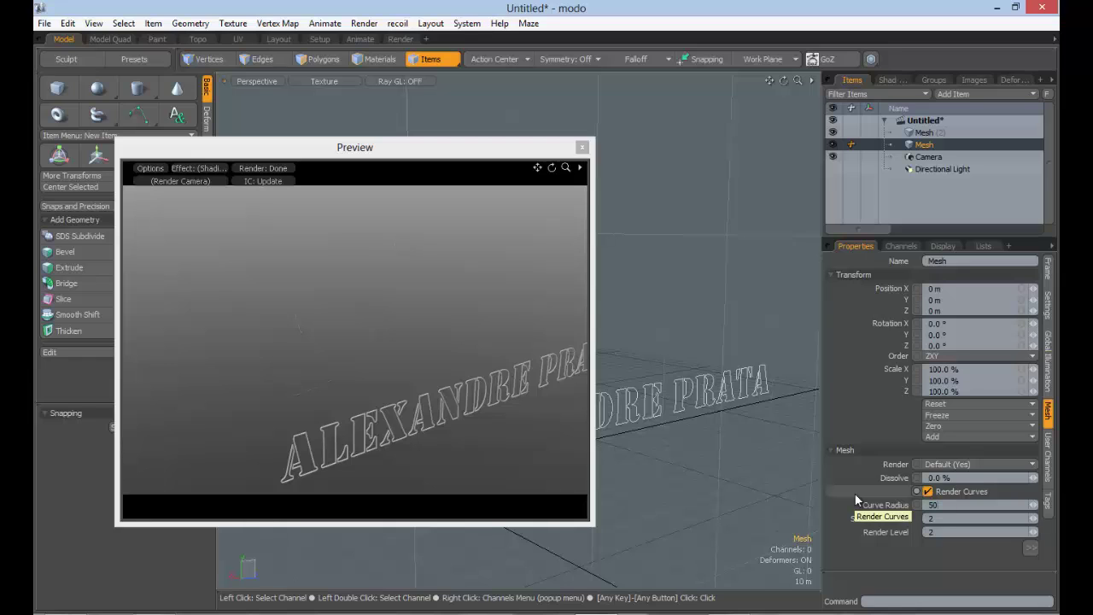
pyautogui.press('Tab')
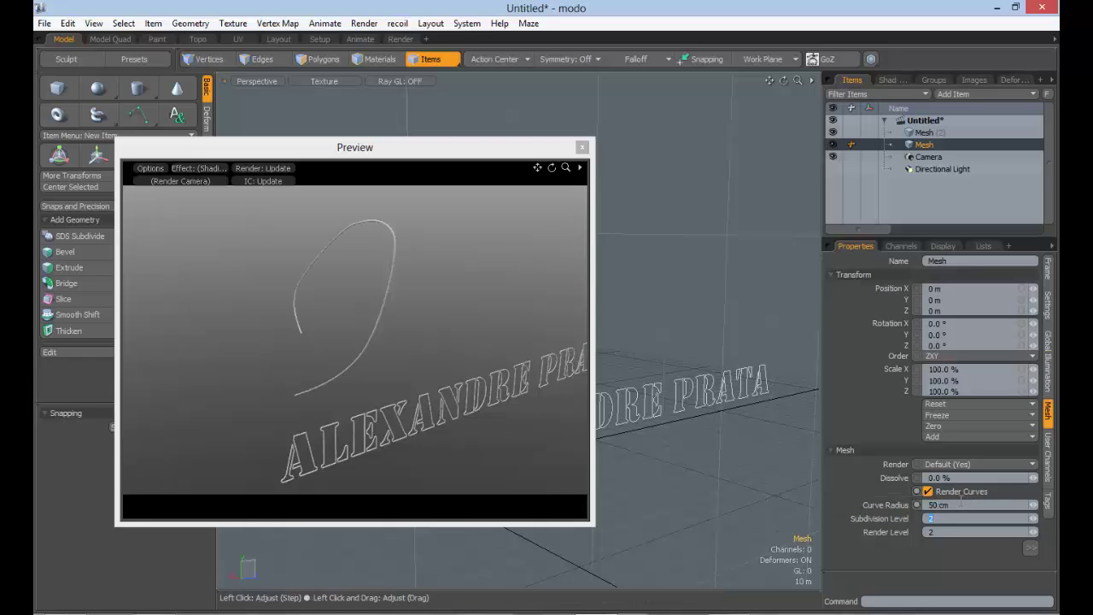
pyautogui.click(968, 505)
pyautogui.write('2m')
pyautogui.press('Tab')
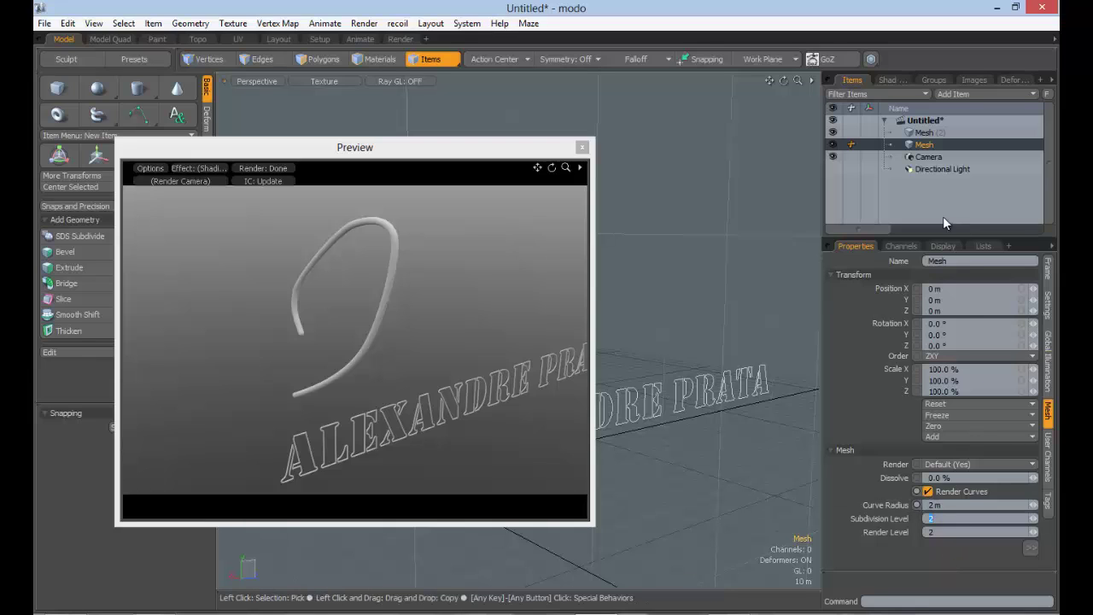
pyautogui.click(926, 132)
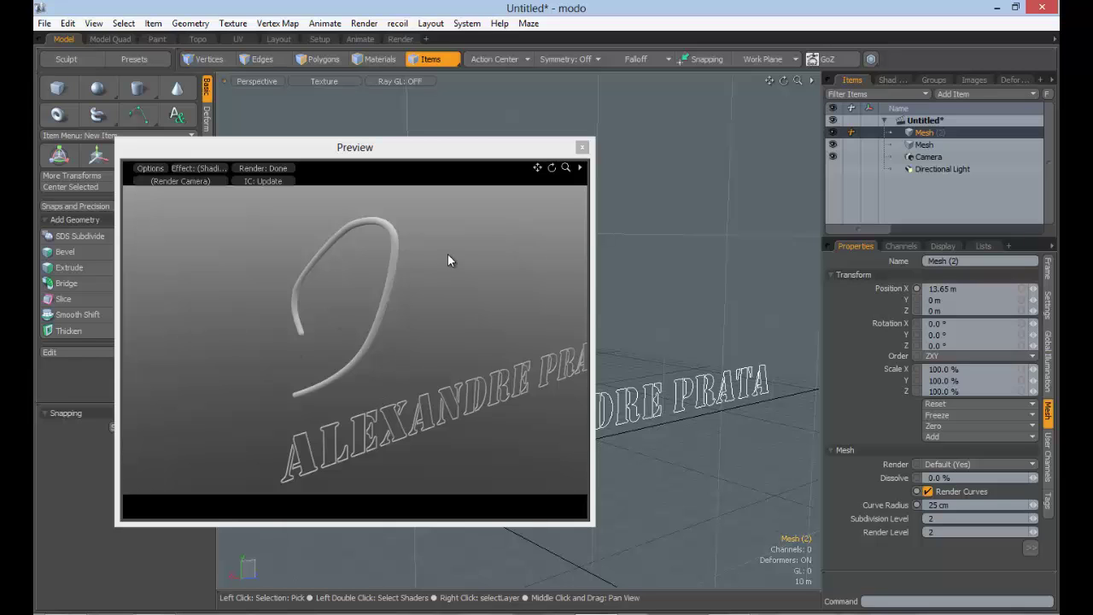
# Close the Preview and zoom in on the curve and text
pyautogui.click(581, 147)
pyautogui.keyDown('ctrl'); pyautogui.keyDown('alt'); pyautogui.moveTo(540, 341); pyautogui.dragTo(560, 357); pyautogui.keyUp('alt'); pyautogui.keyUp('ctrl')
pyautogui.press('3')
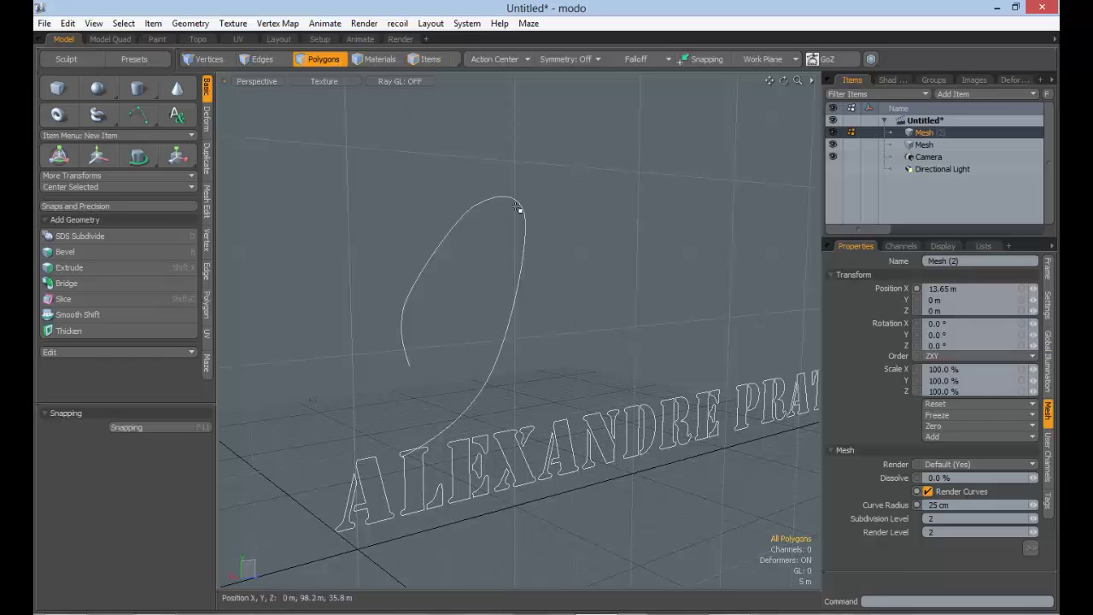
pyautogui.press('5')
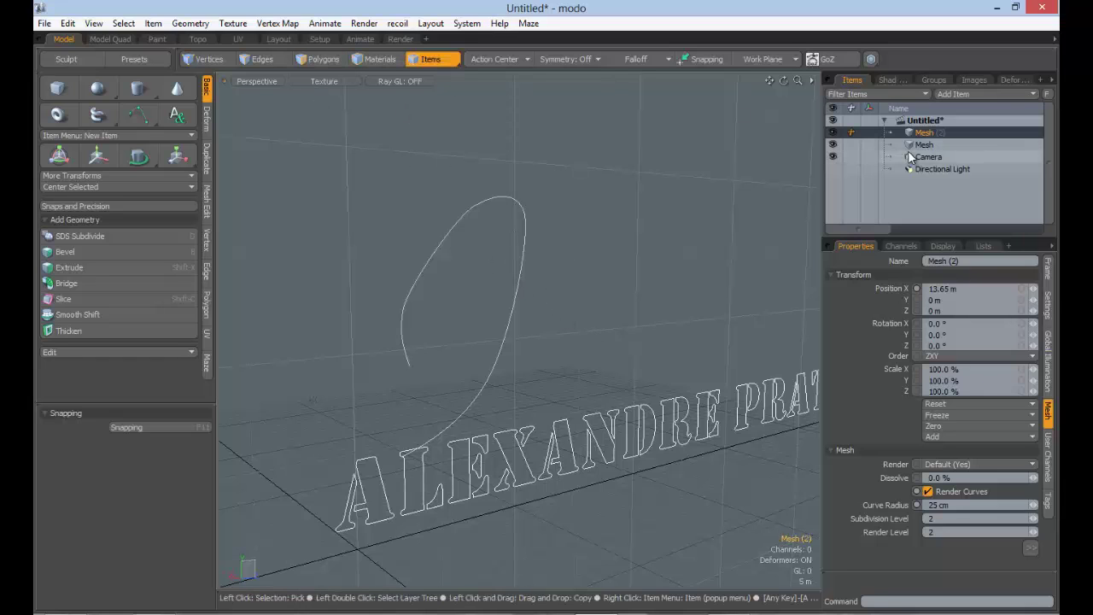
pyautogui.click(908, 155)
pyautogui.click(905, 146)
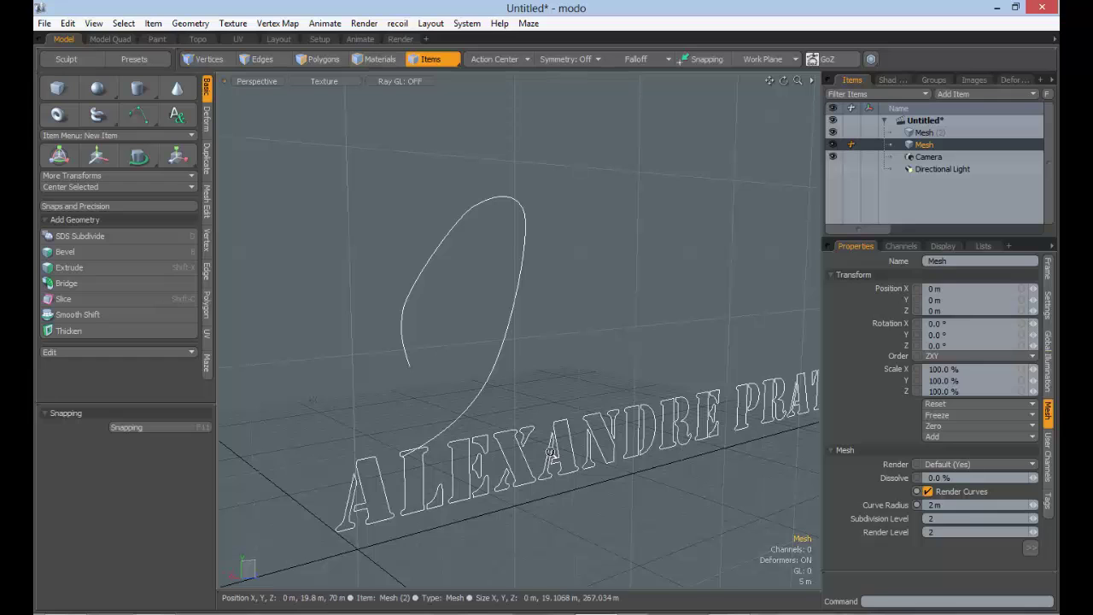
# In polygon mode, select the letter A of the text mesh
pyautogui.click(733, 402)
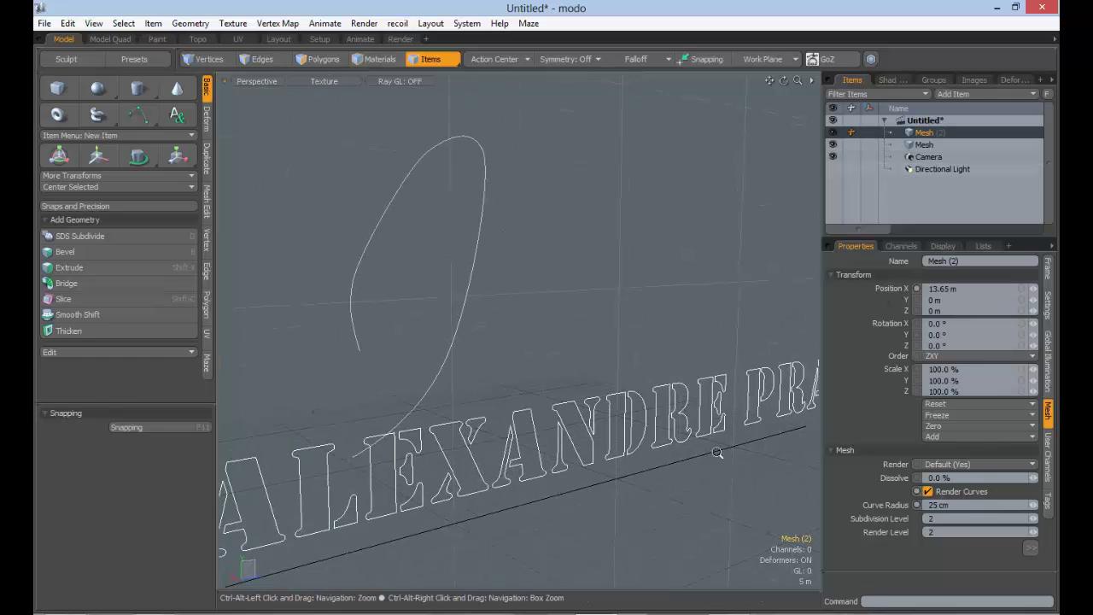
pyautogui.scroll(2, 736, 410)
pyautogui.click(328, 60)
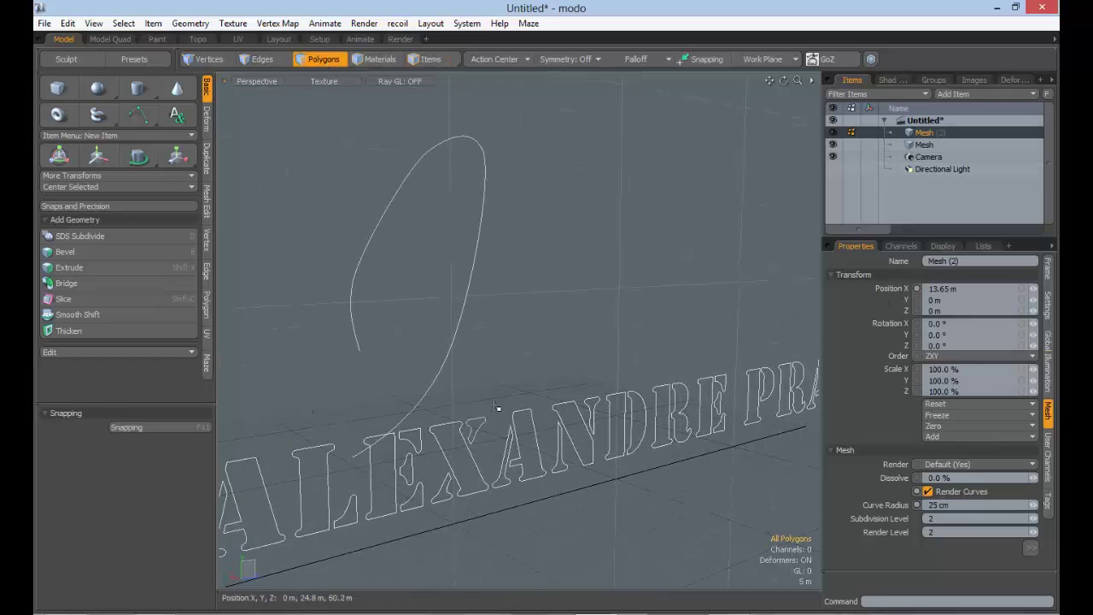
pyautogui.click(519, 431)
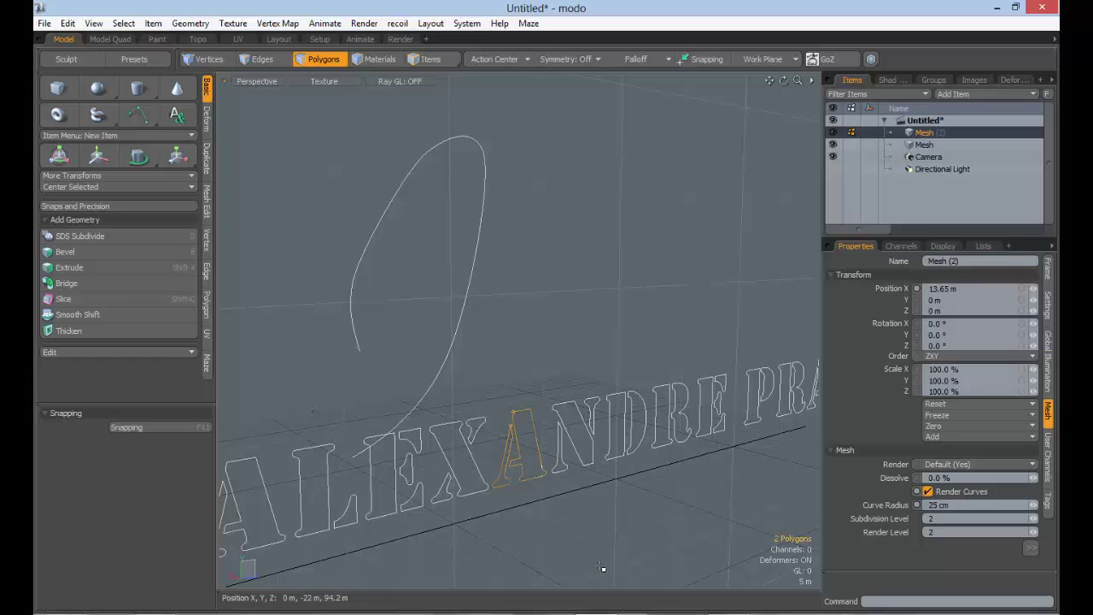
# Give letter A the new yellow material 'a' and confirm it appears in the Shader Tree
pyautogui.write('ma')
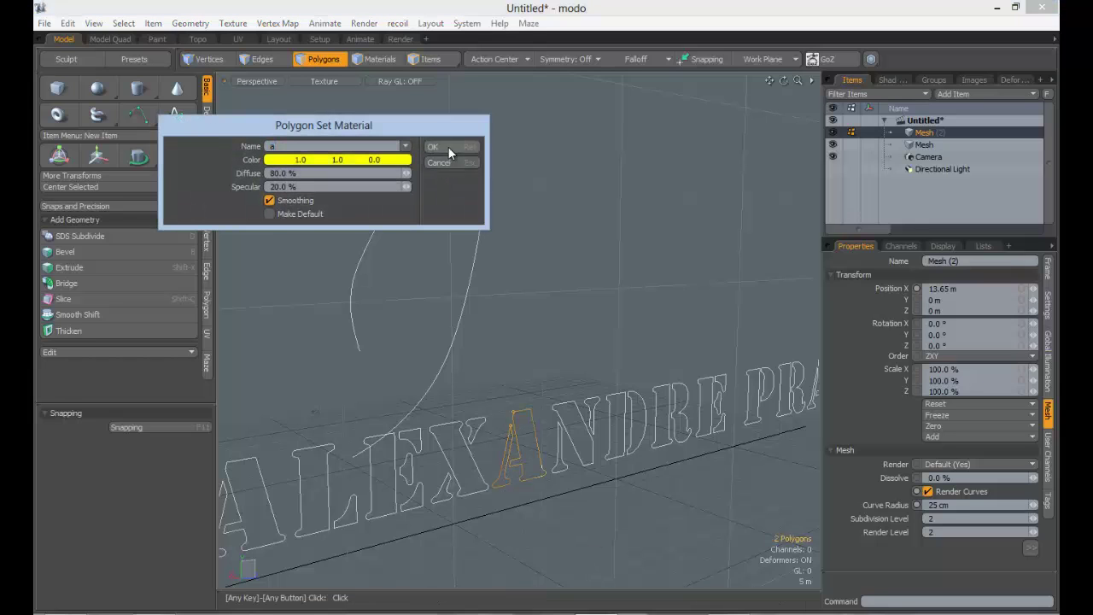
pyautogui.click(433, 147)
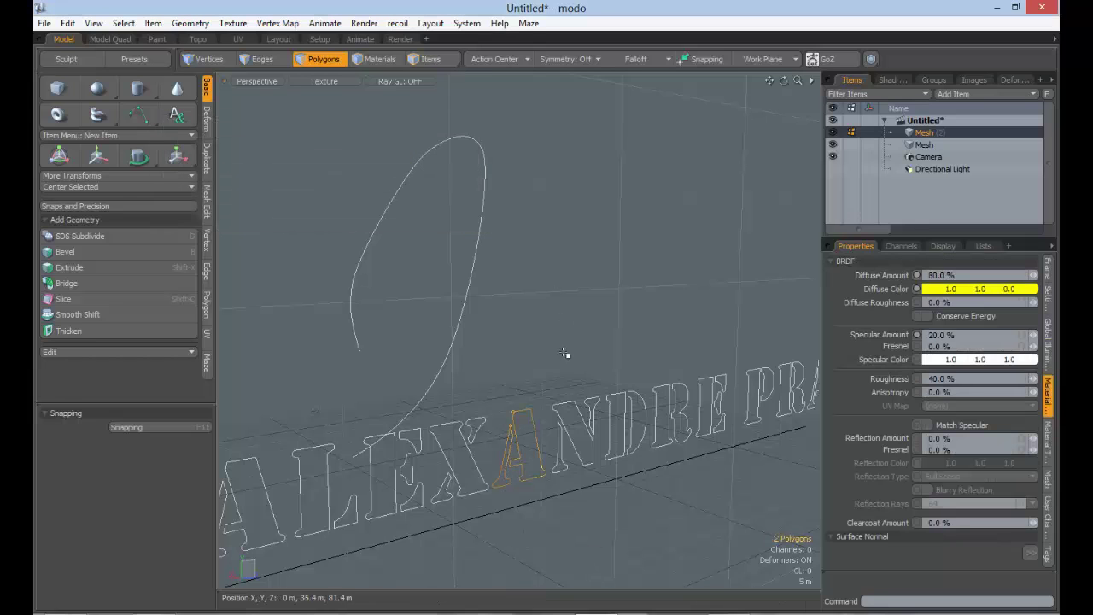
pyautogui.click(892, 79)
# Render a Preview showing the yellow letter A beside the tube curve, then close it
pyautogui.click(888, 121)
pyautogui.press('F8')
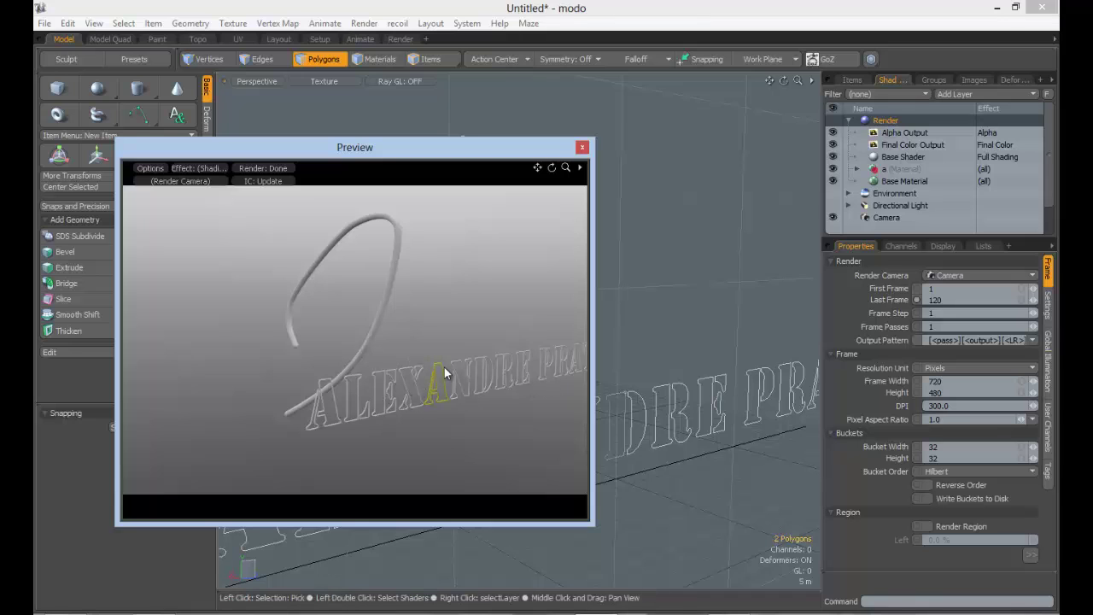
pyautogui.moveTo(456, 151); pyautogui.dragTo(560, 126)
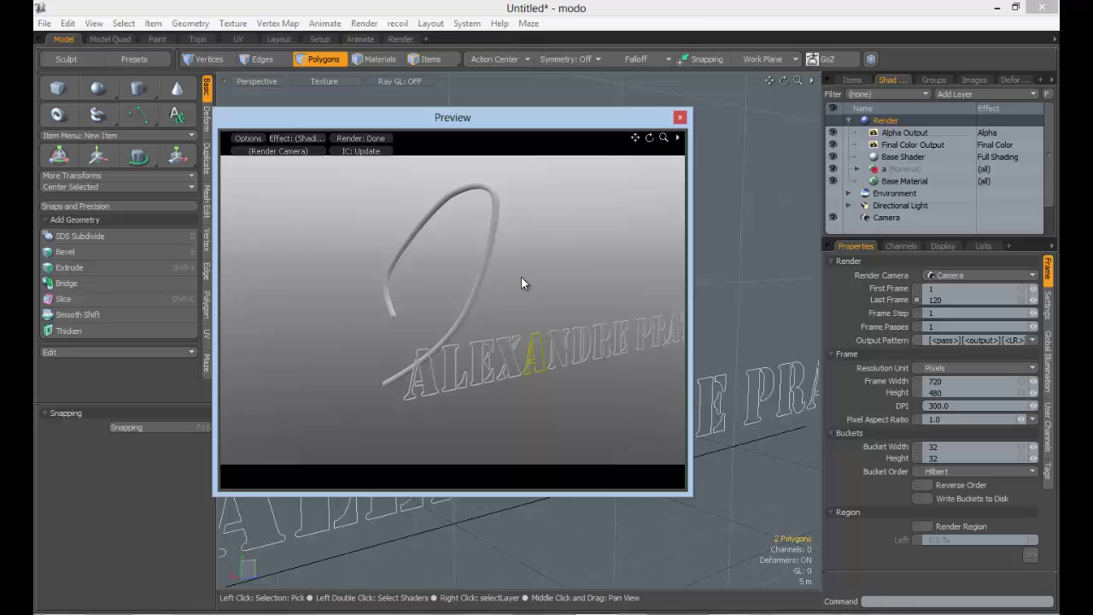
pyautogui.click(680, 117)
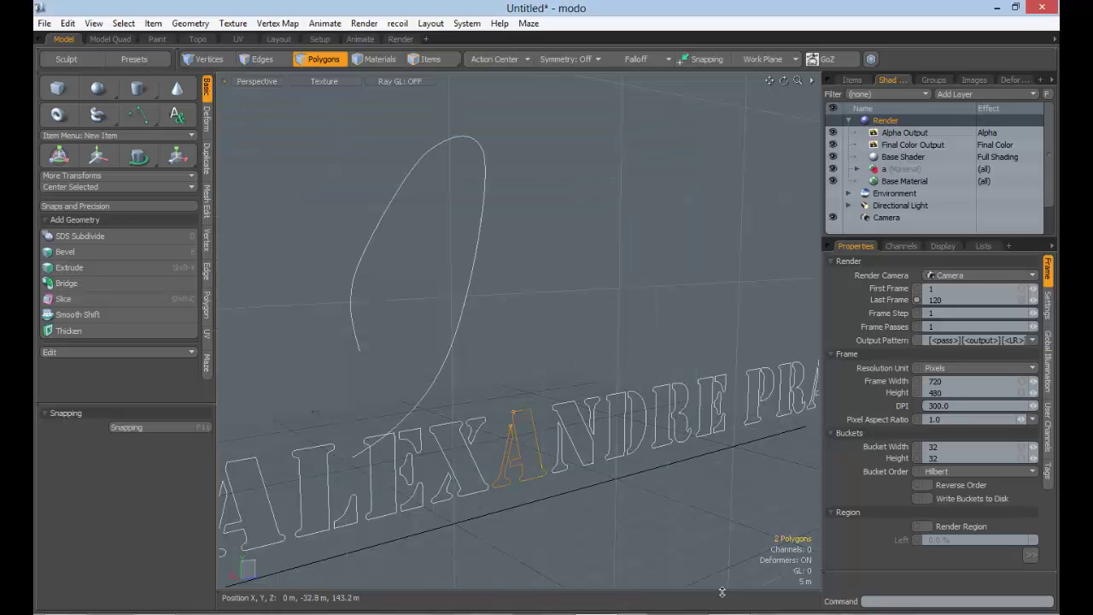